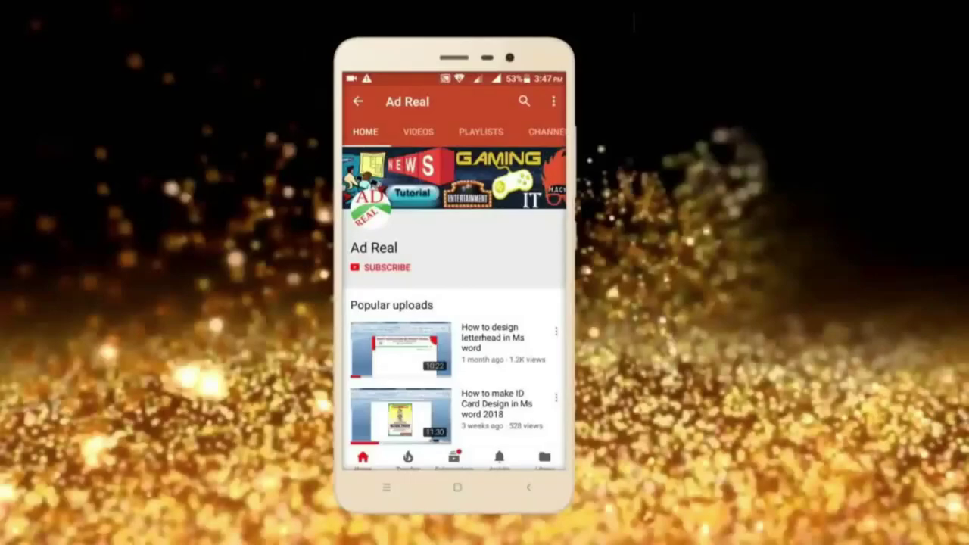
pyautogui.click(390, 267)
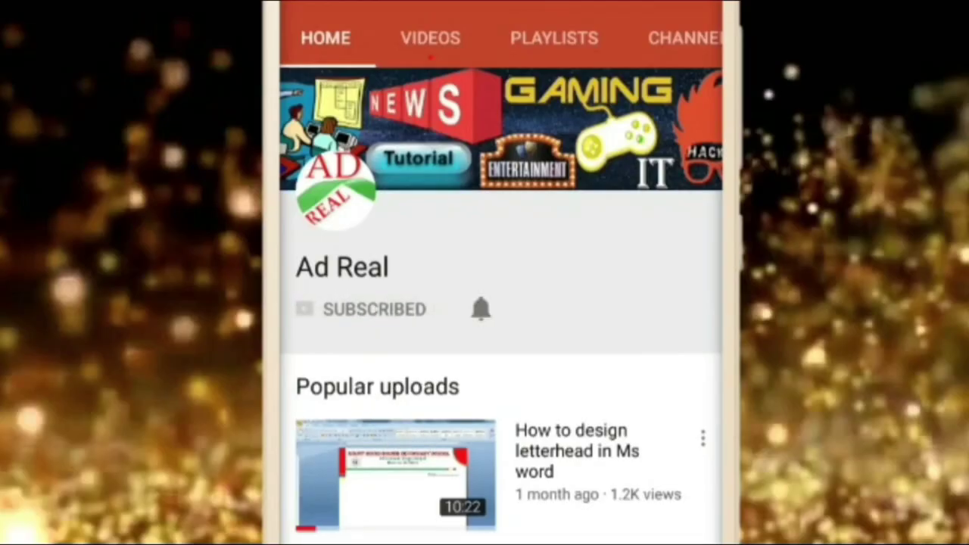
pyautogui.click(481, 308)
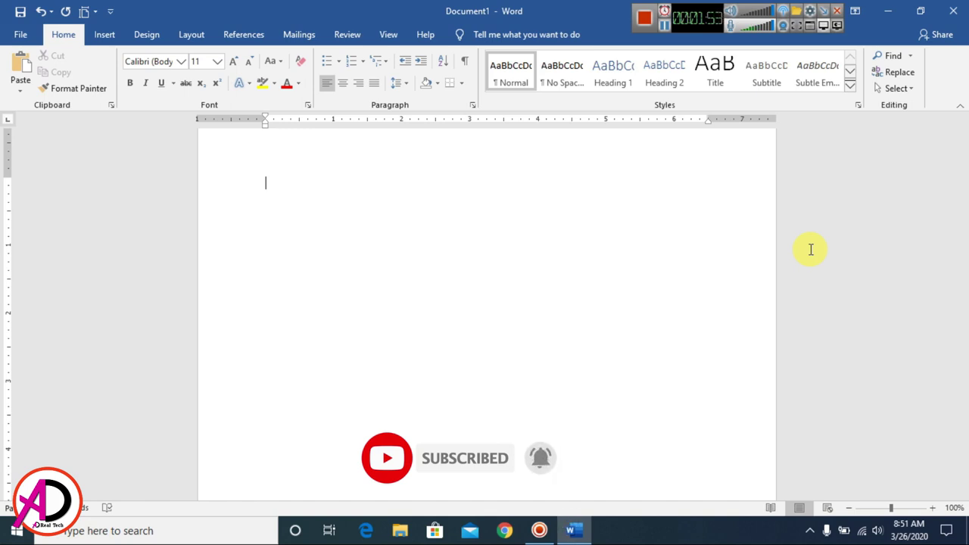
pyautogui.scroll(-3, 500, 193)
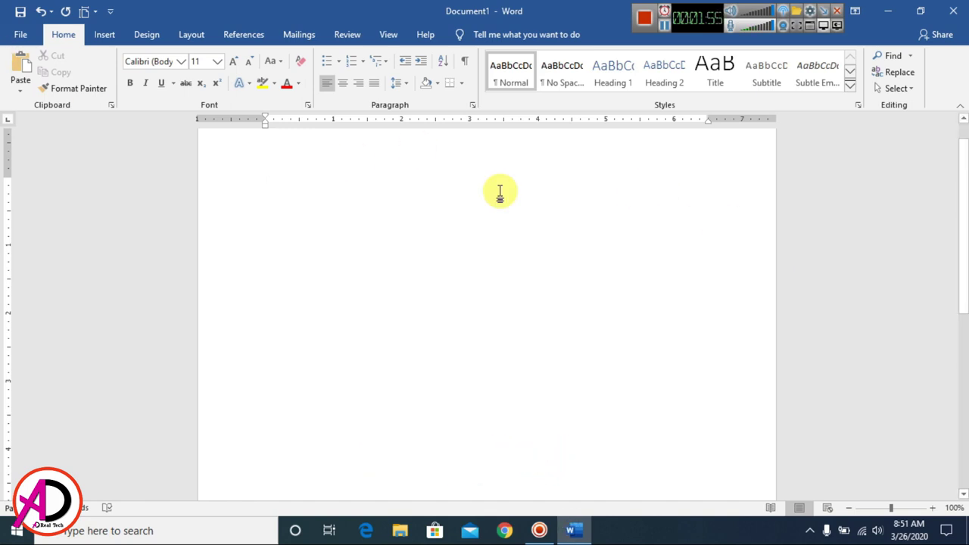
pyautogui.scroll(3, 485, 292)
pyautogui.keyDown('ctrl'); pyautogui.scroll(-2, 498, 283); pyautogui.keyUp('ctrl')
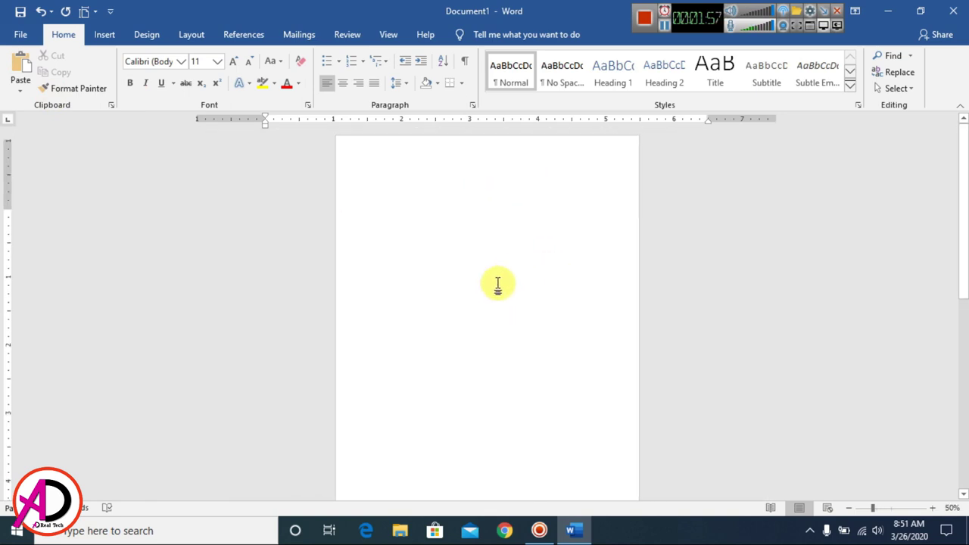
pyautogui.keyDown('ctrl'); pyautogui.scroll(2, 496, 277); pyautogui.keyUp('ctrl')
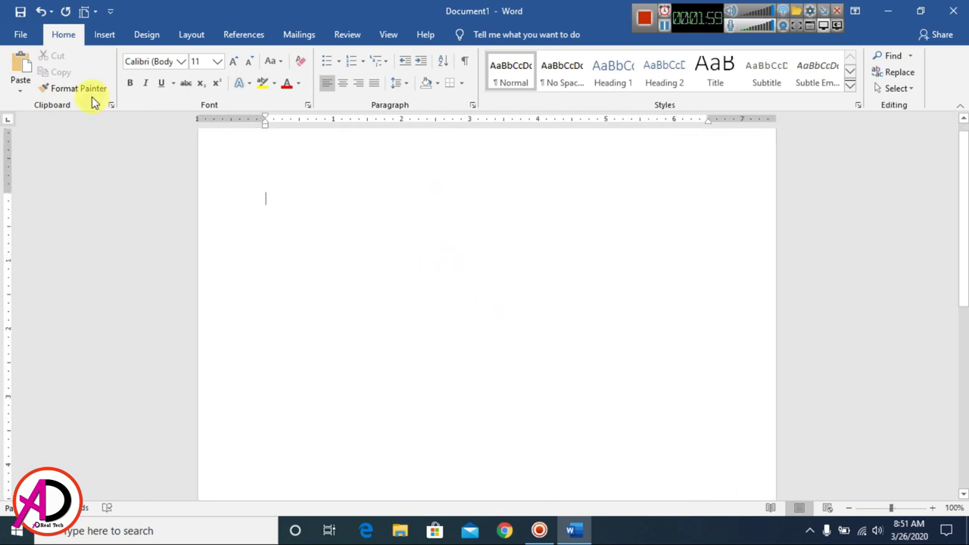
# Set the page margins to Narrow and the paper size to A4 (8.27" x 11.69")
pyautogui.click(194, 35)
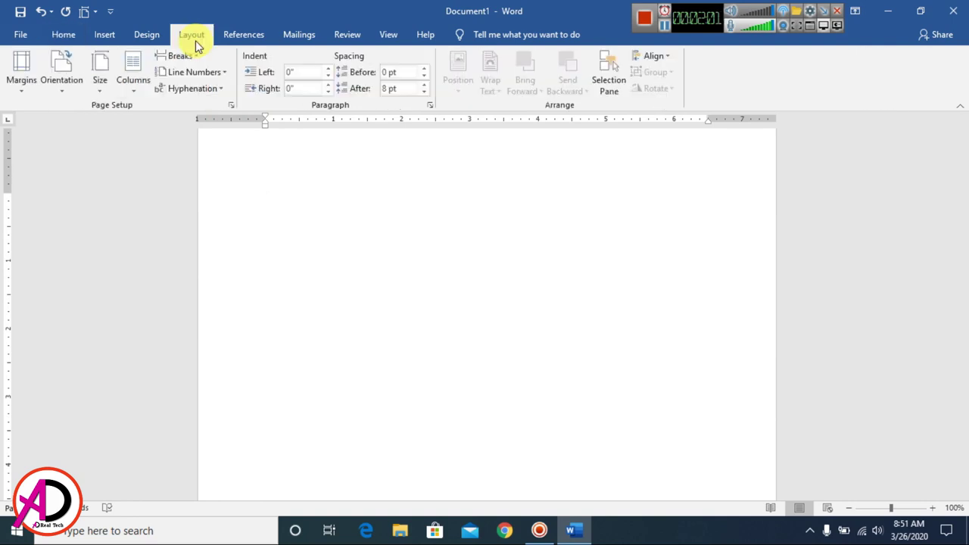
pyautogui.click(24, 86)
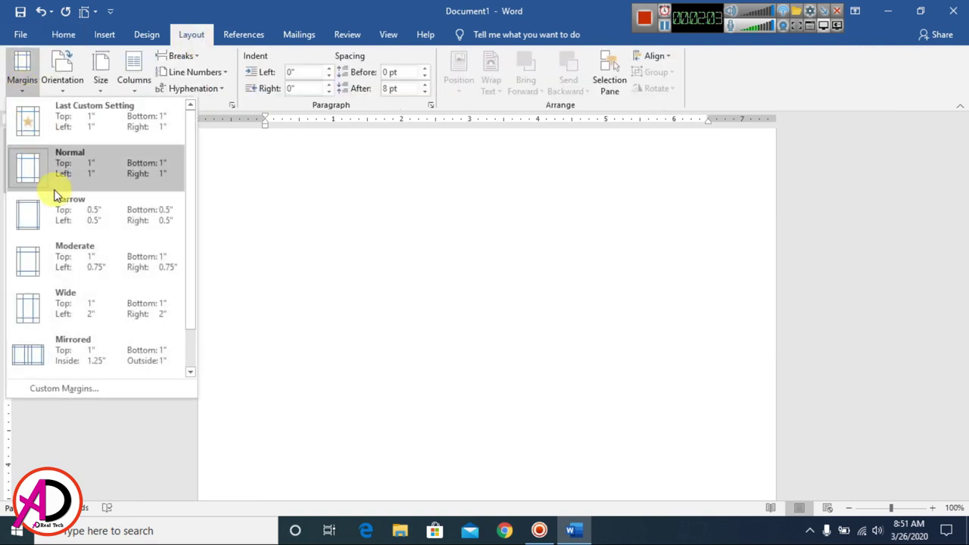
pyautogui.click(153, 230)
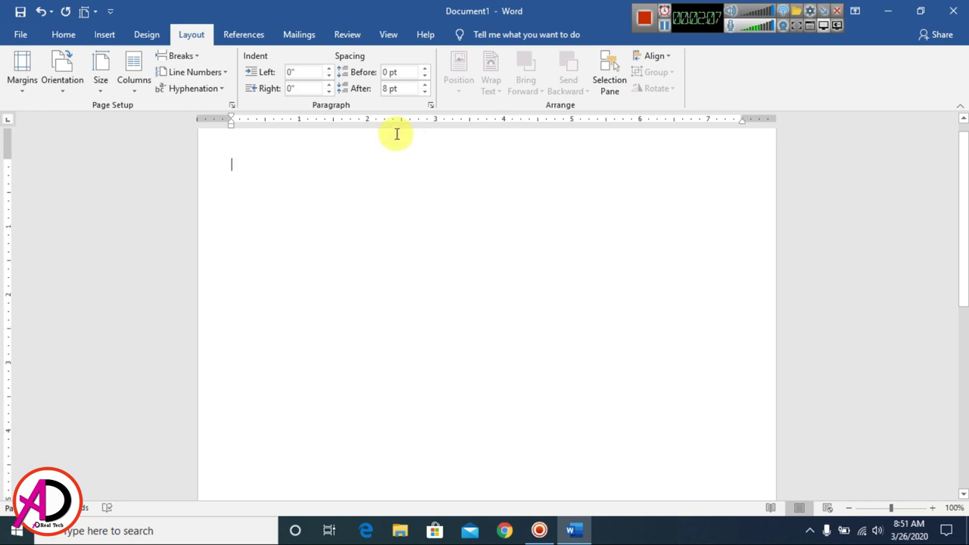
pyautogui.click(98, 81)
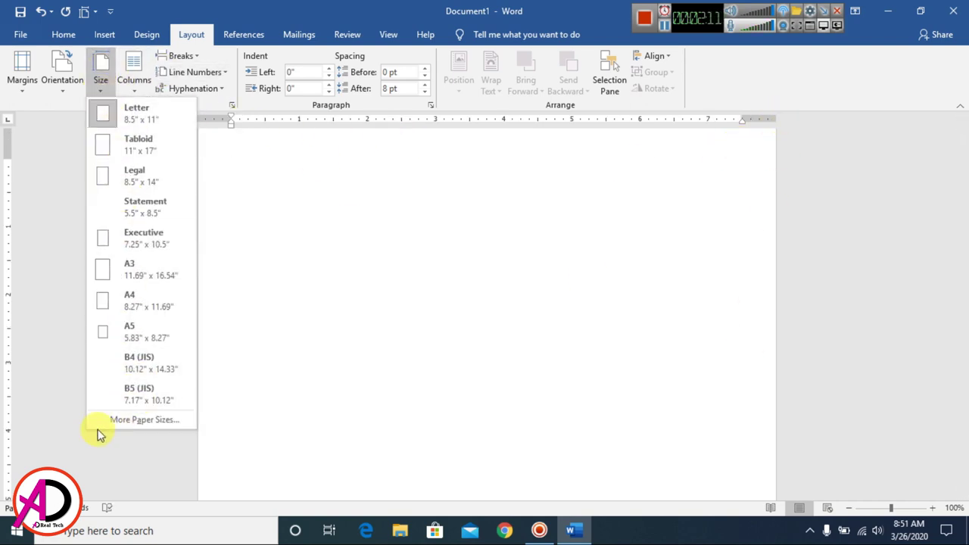
pyautogui.click(169, 308)
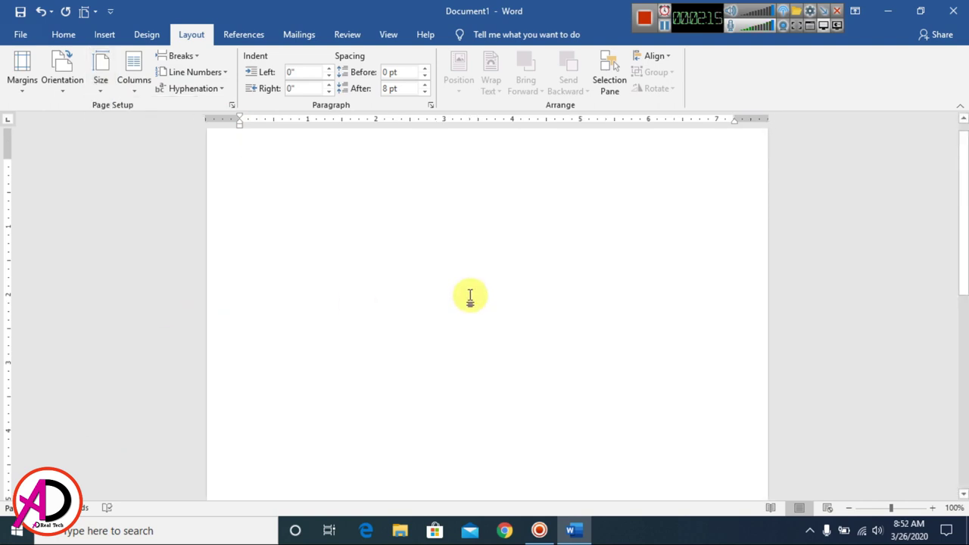
pyautogui.keyDown('ctrl'); pyautogui.scroll(-5, 465, 296); pyautogui.keyUp('ctrl')
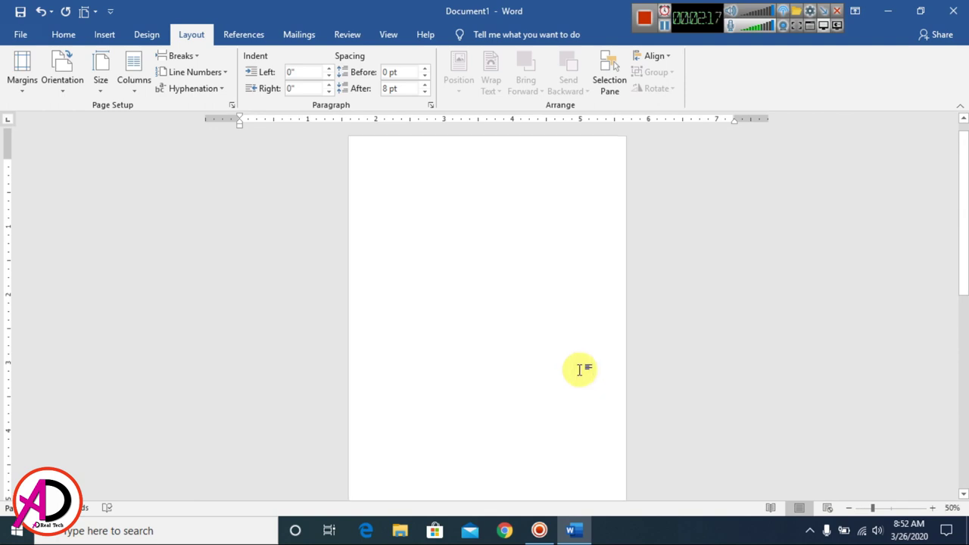
pyautogui.keyDown('ctrl'); pyautogui.scroll(-2, 629, 296); pyautogui.keyUp('ctrl')
pyautogui.keyDown('ctrl'); pyautogui.scroll(1, 593, 262); pyautogui.keyUp('ctrl')
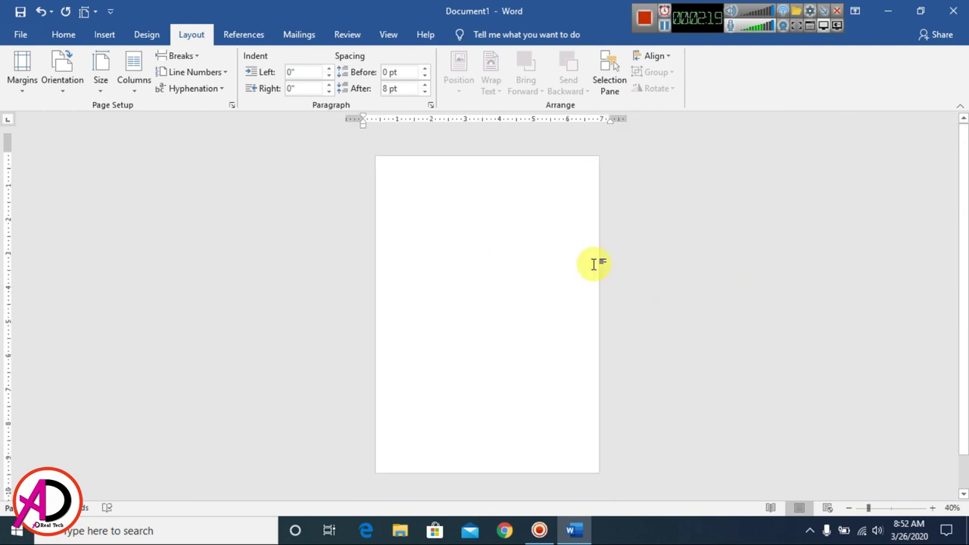
# Set the page color to a dark charcoal shade from the black theme color column
pyautogui.click(146, 36)
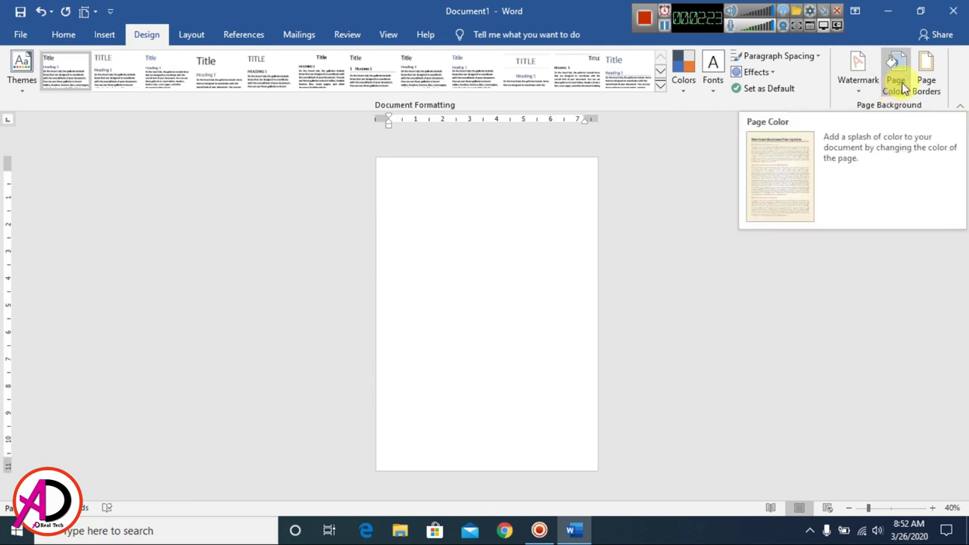
pyautogui.click(903, 88)
pyautogui.click(863, 119)
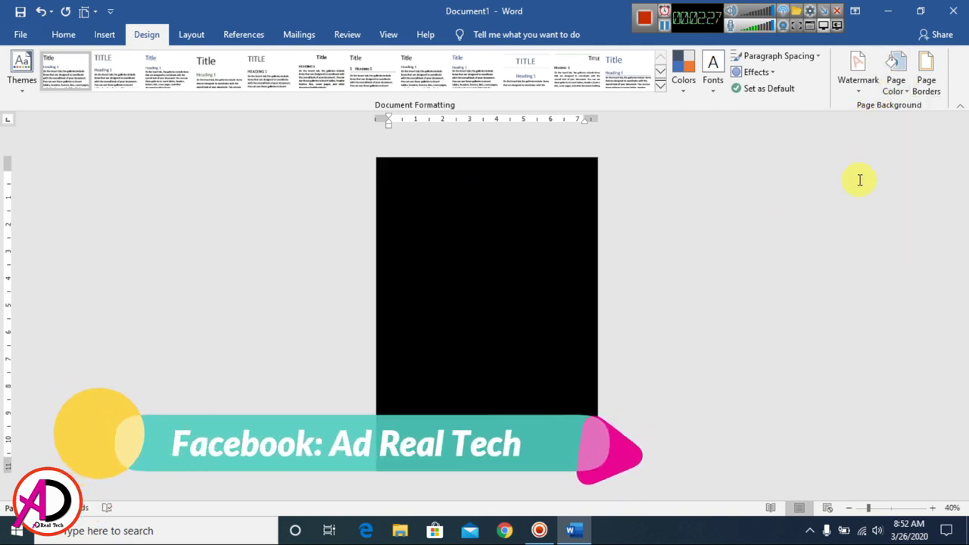
pyautogui.click(893, 60)
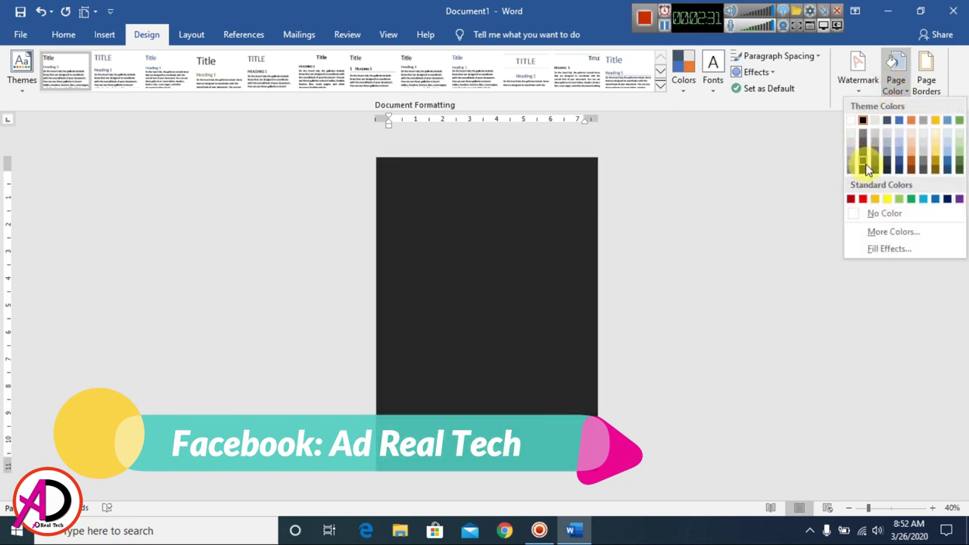
pyautogui.click(864, 165)
# Draw a rectangle with rounded top corners, about 2.83" wide and 4.73" high, and round its top fully into an arch
pyautogui.scroll(4, 609, 288)
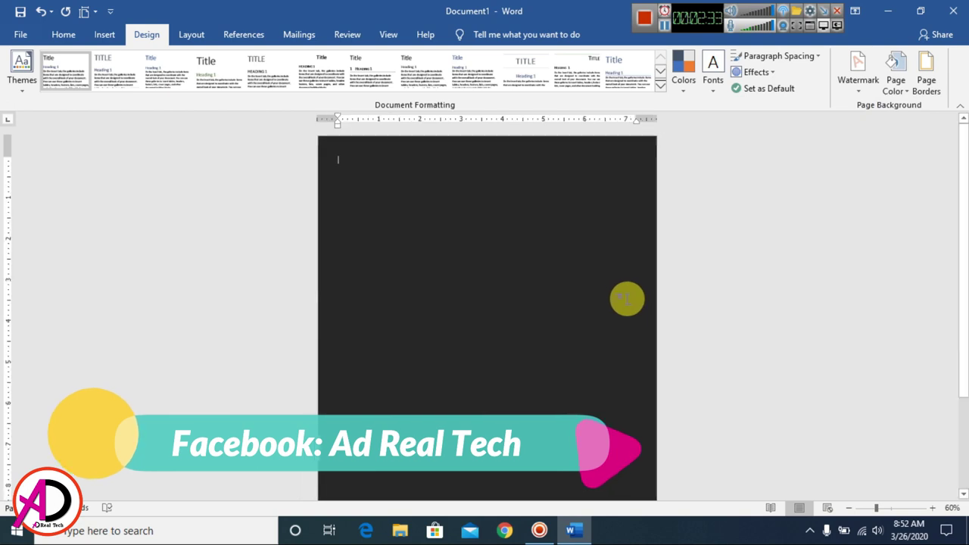
pyautogui.scroll(1, 679, 336)
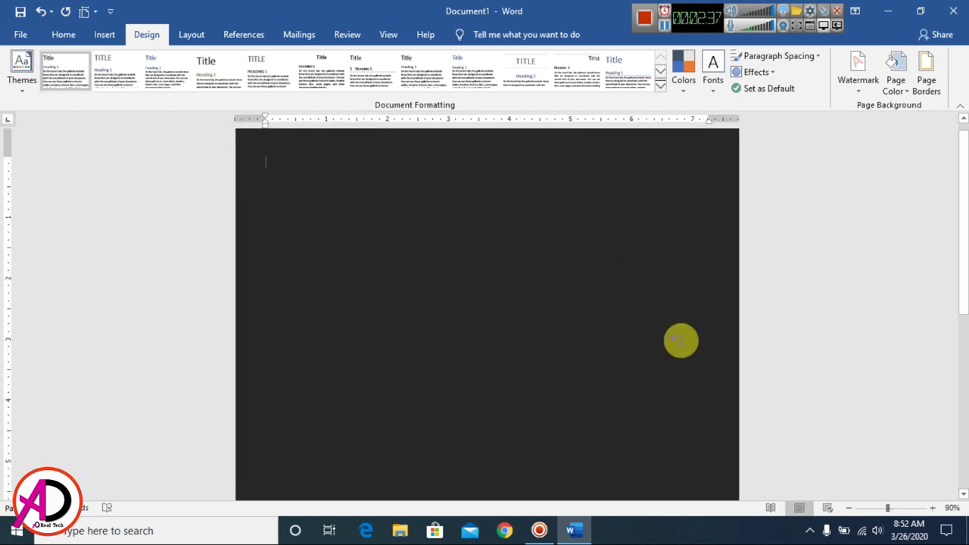
pyautogui.click(105, 35)
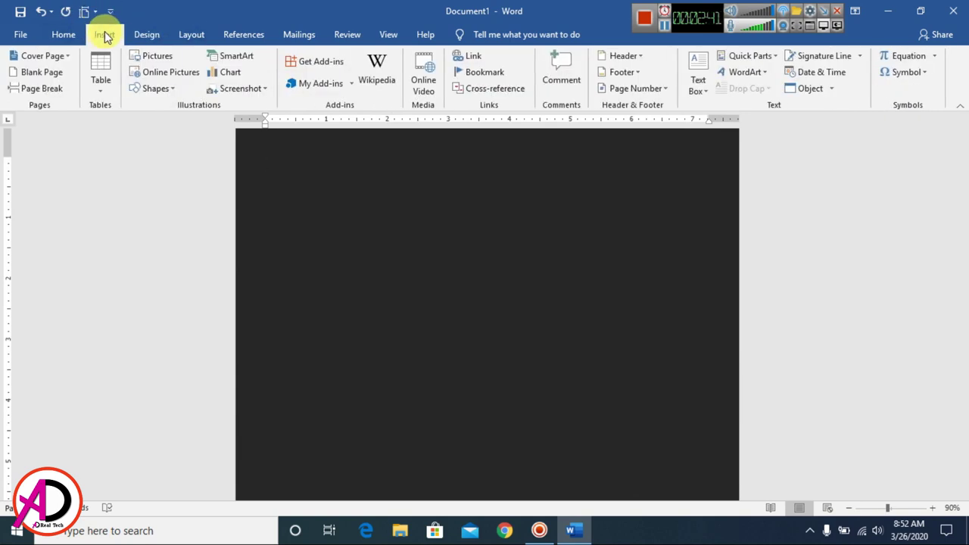
pyautogui.click(164, 89)
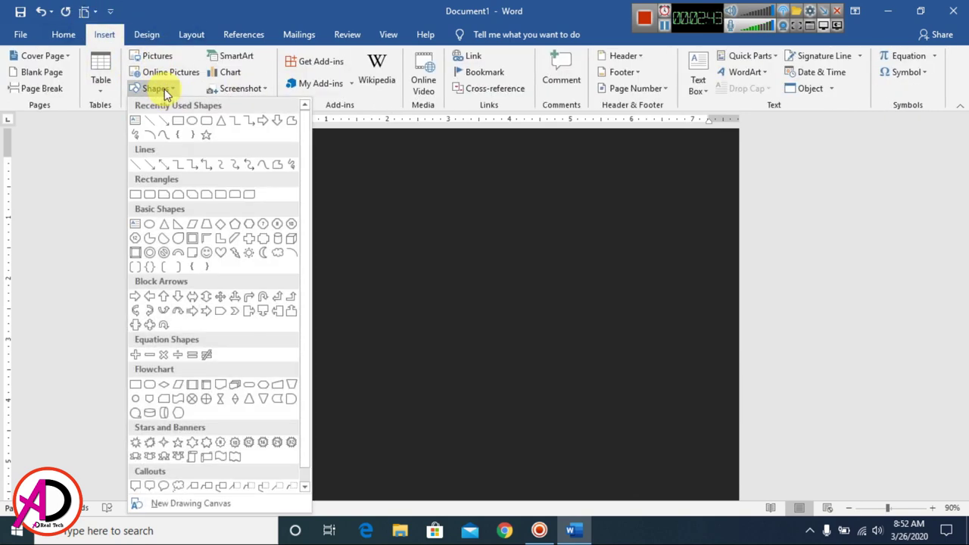
pyautogui.click(233, 195)
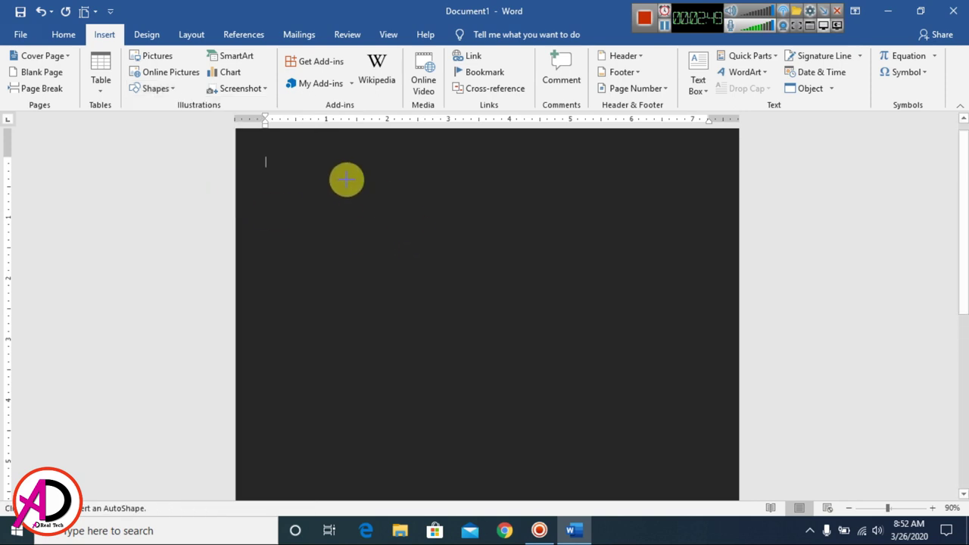
pyautogui.moveTo(323, 170)
pyautogui.mouseDown()
pyautogui.moveTo(436, 328)
pyautogui.moveTo(497, 459)
pyautogui.mouseUp()
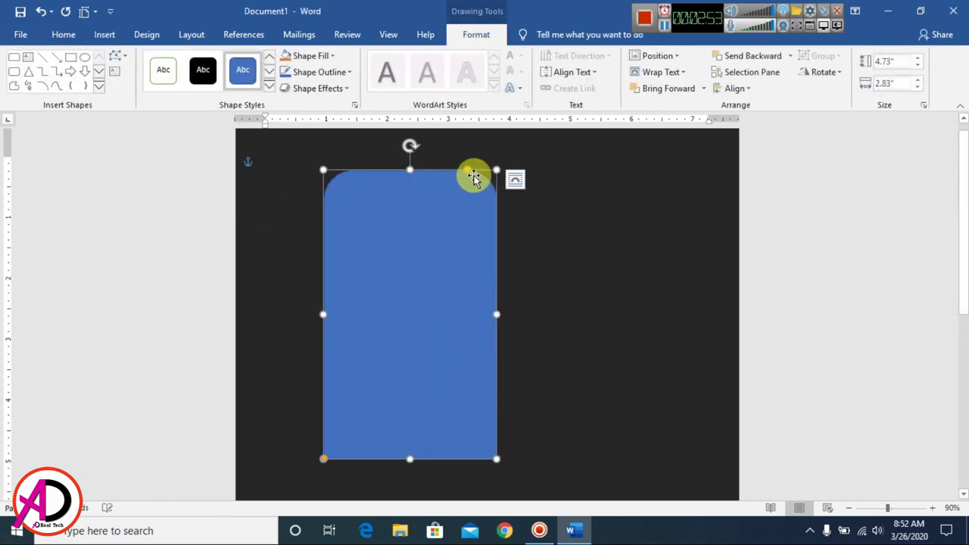
pyautogui.moveTo(468, 174); pyautogui.dragTo(357, 168)
pyautogui.click(594, 262)
# Rotate the arch shape about 45 degrees clockwise and move it to the page's upper-left area, running off the left edge
pyautogui.scroll(-6, 592, 269)
pyautogui.scroll(1, 595, 280)
pyautogui.click(439, 255)
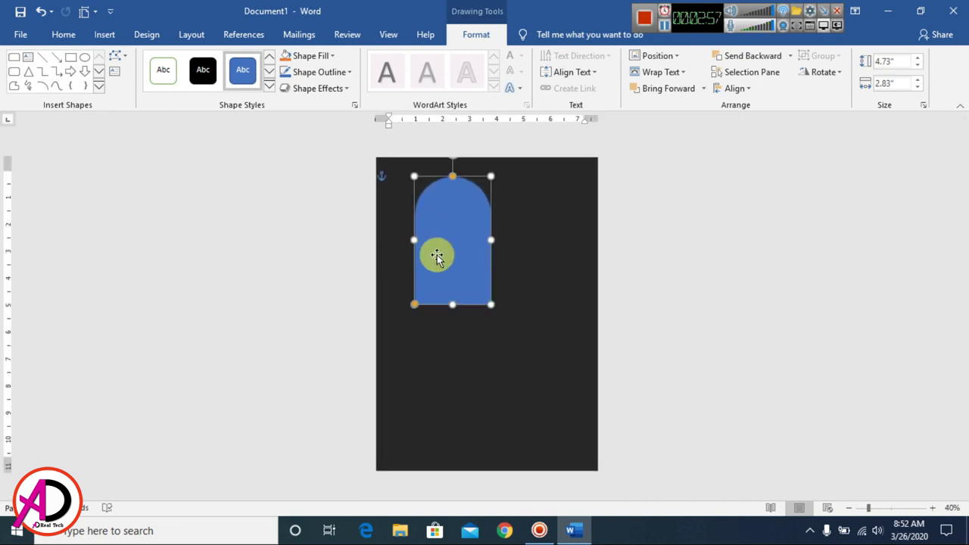
pyautogui.moveTo(458, 221); pyautogui.dragTo(463, 293)
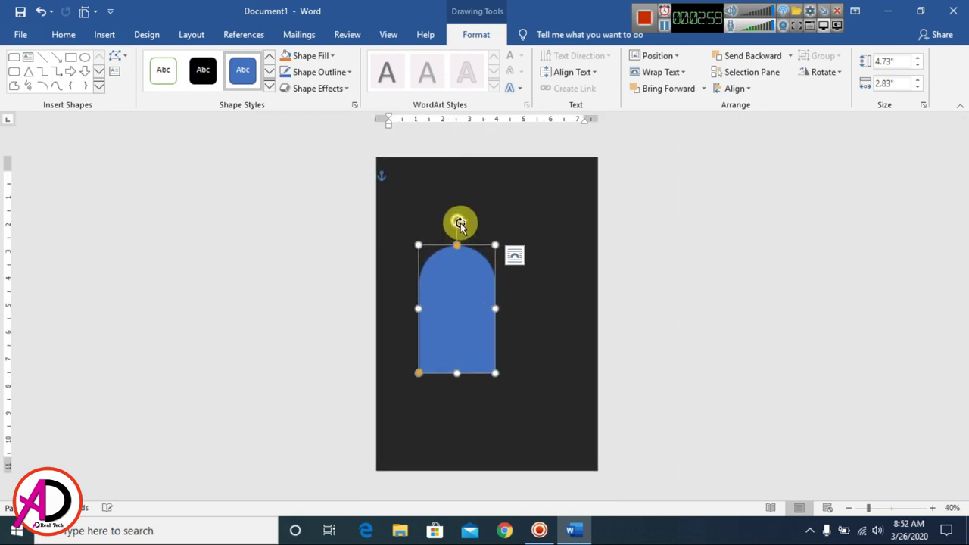
pyautogui.moveTo(458, 221); pyautogui.dragTo(511, 250)
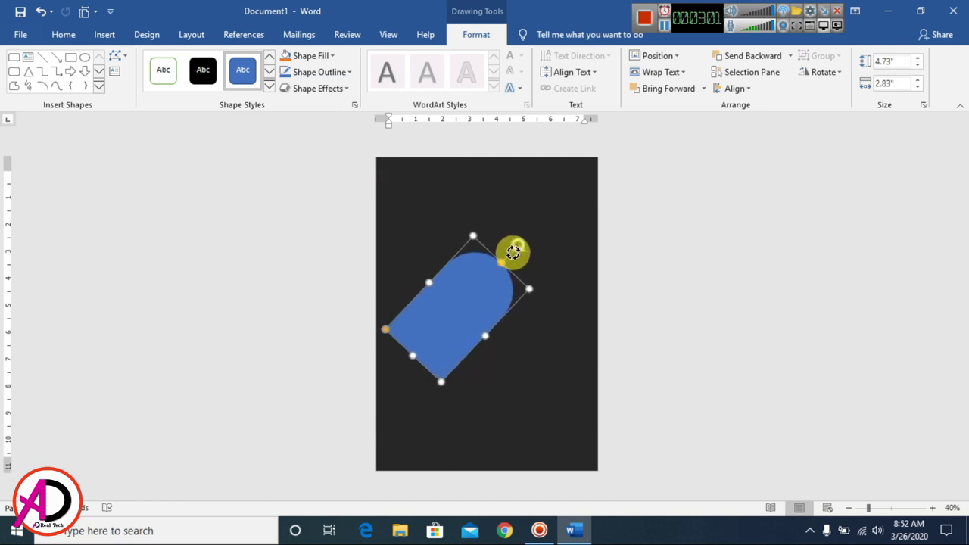
pyautogui.moveTo(474, 307); pyautogui.dragTo(424, 226)
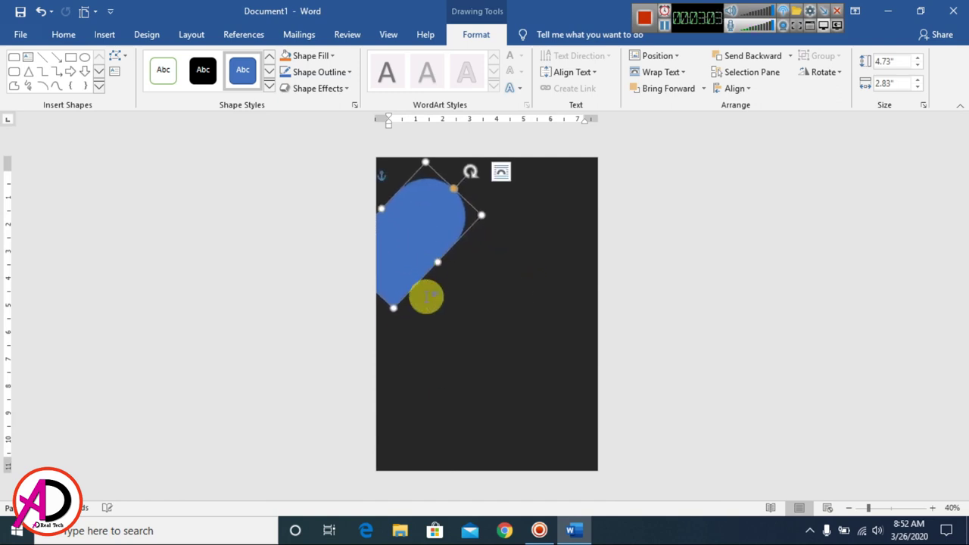
# Enlarge the tilted arch to about 4.01" wide and 7.45" high, then fine-tune its angle and position against the page's left edge
pyautogui.moveTo(393, 307); pyautogui.dragTo(375, 359)
pyautogui.moveTo(496, 228); pyautogui.dragTo(506, 230)
pyautogui.moveTo(380, 369); pyautogui.dragTo(372, 379)
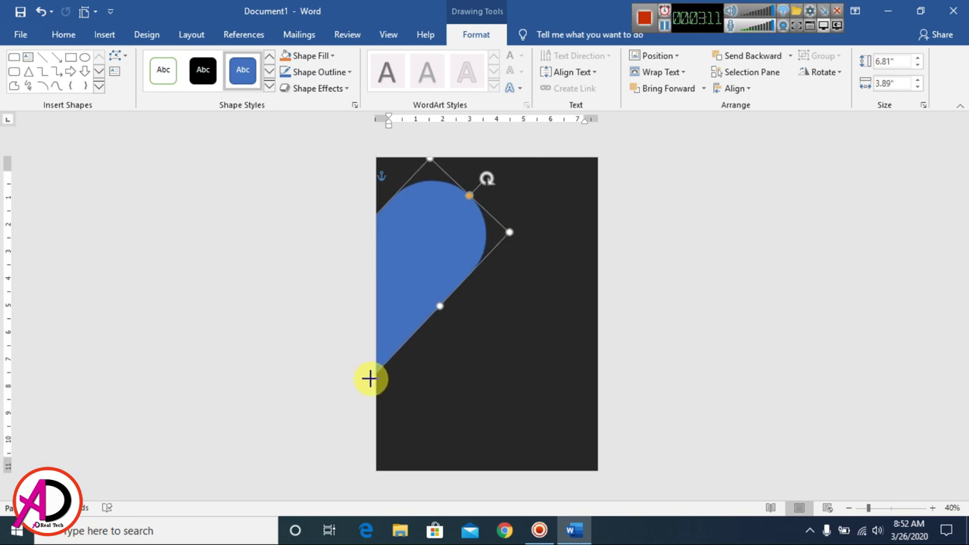
pyautogui.moveTo(409, 271); pyautogui.dragTo(411, 273)
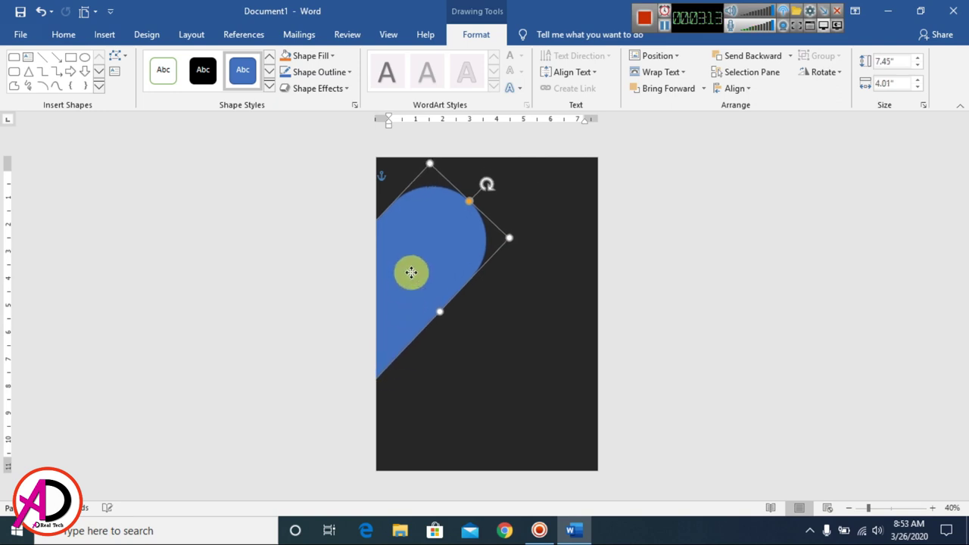
pyautogui.moveTo(485, 185); pyautogui.dragTo(489, 189)
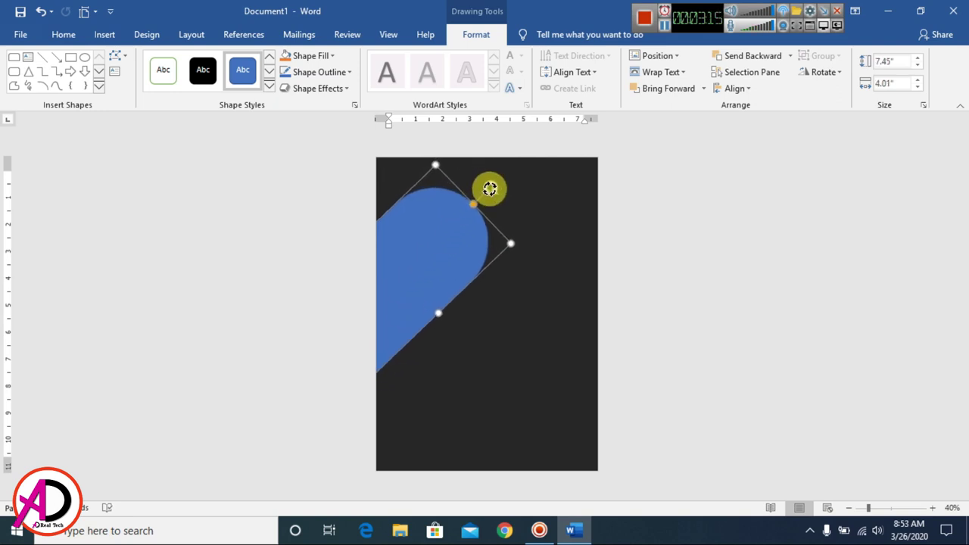
pyautogui.moveTo(450, 223); pyautogui.dragTo(457, 216)
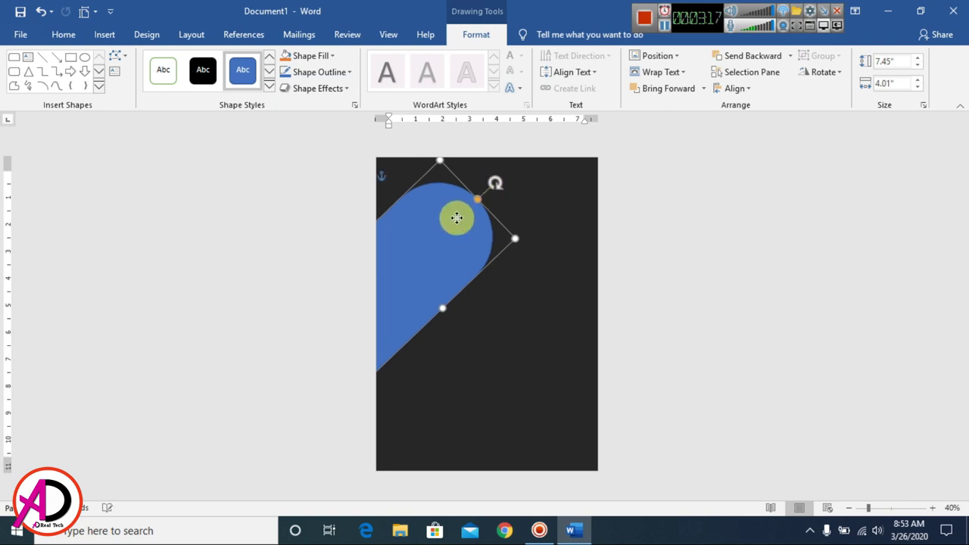
pyautogui.press('Escape')
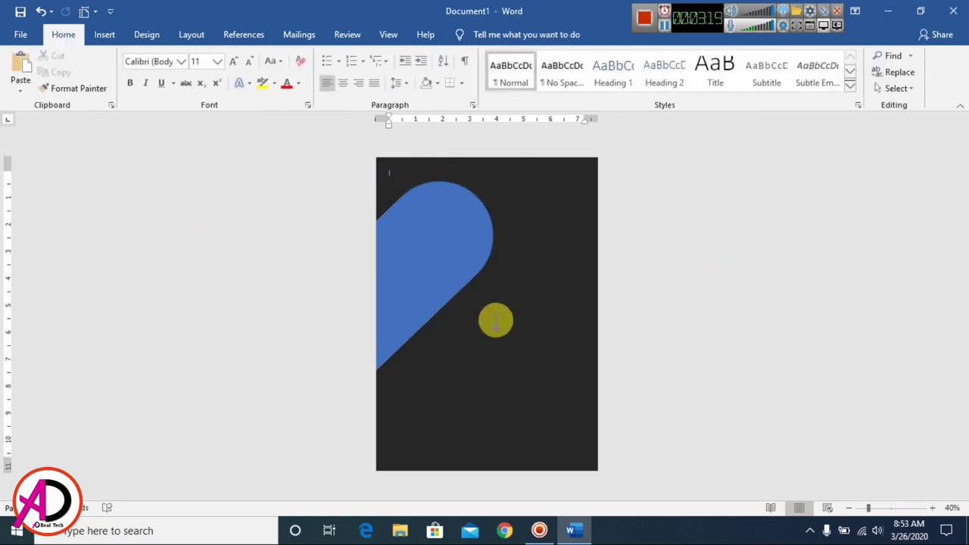
# Stretch the tilted arch slightly further toward the page's upper right and beyond its left edge
pyautogui.keyDown('ctrl'); pyautogui.scroll(1, 495, 320); pyautogui.keyUp('ctrl')
pyautogui.click(467, 290)
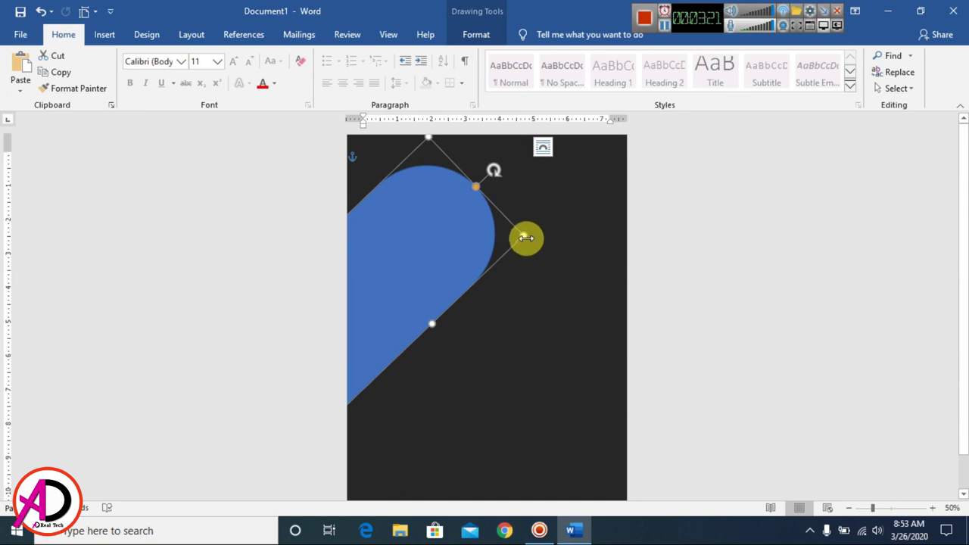
pyautogui.moveTo(526, 239); pyautogui.dragTo(543, 232)
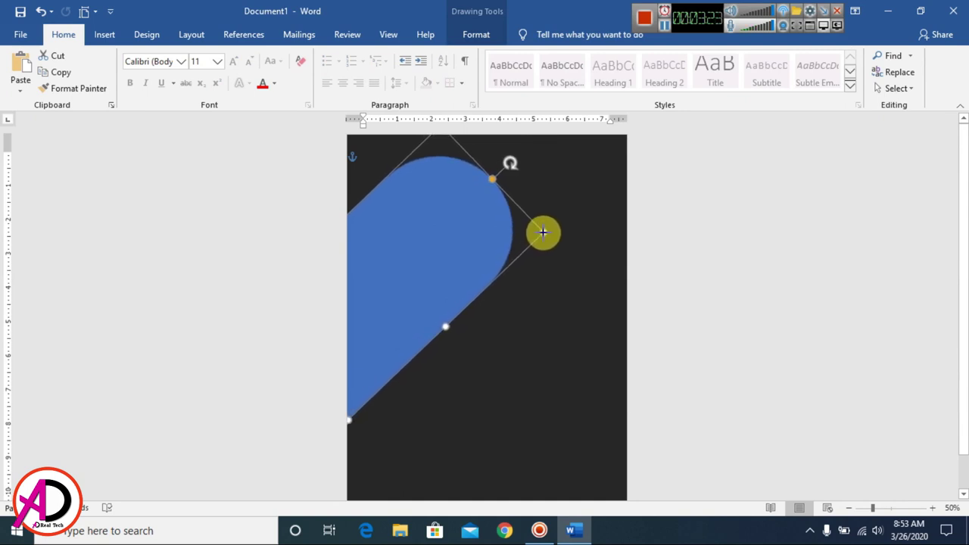
pyautogui.moveTo(348, 418); pyautogui.dragTo(335, 426)
pyautogui.click(742, 309)
# Duplicate the tilted arch and place the copy to the right of and slightly below the original, overlapping it
pyautogui.scroll(-4, 625, 295)
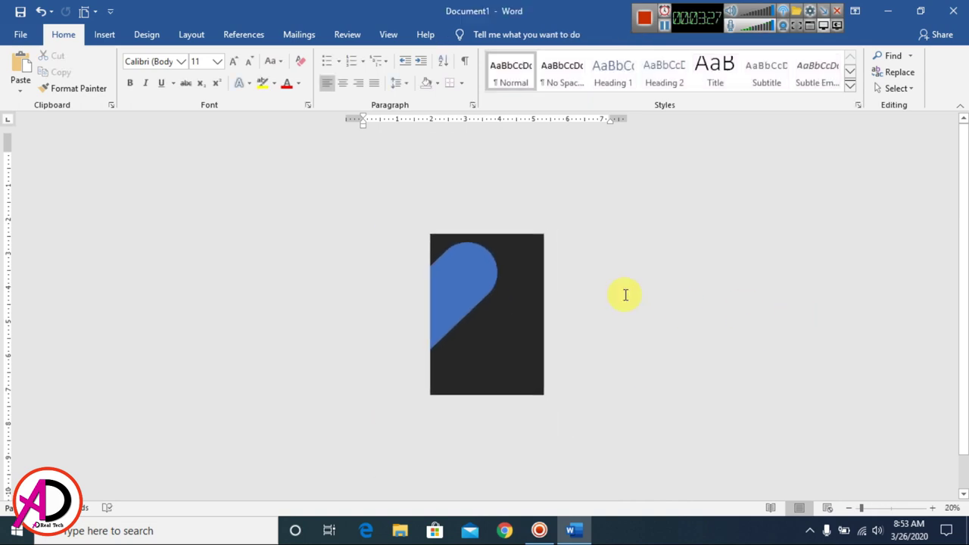
pyautogui.scroll(2, 467, 299)
pyautogui.click(466, 299)
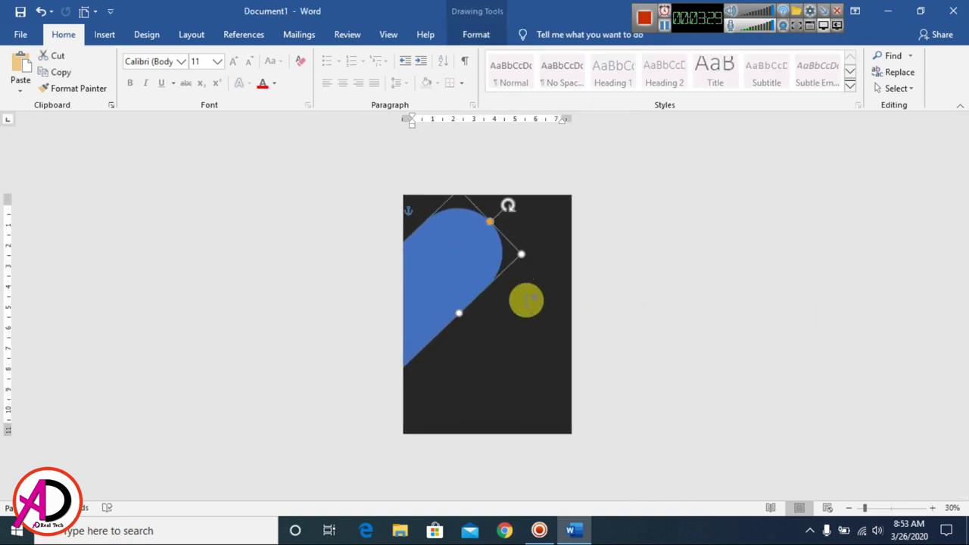
pyautogui.moveTo(474, 253); pyautogui.dragTo(530, 272)
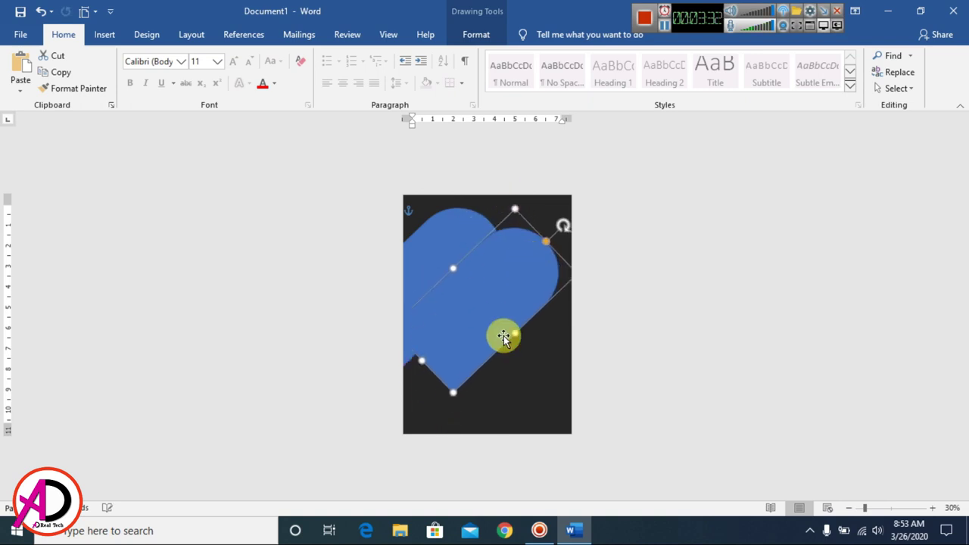
# Flip the right-hand arch copy horizontally and vertically, then move it right so it runs off the page's right edge
pyautogui.click(478, 33)
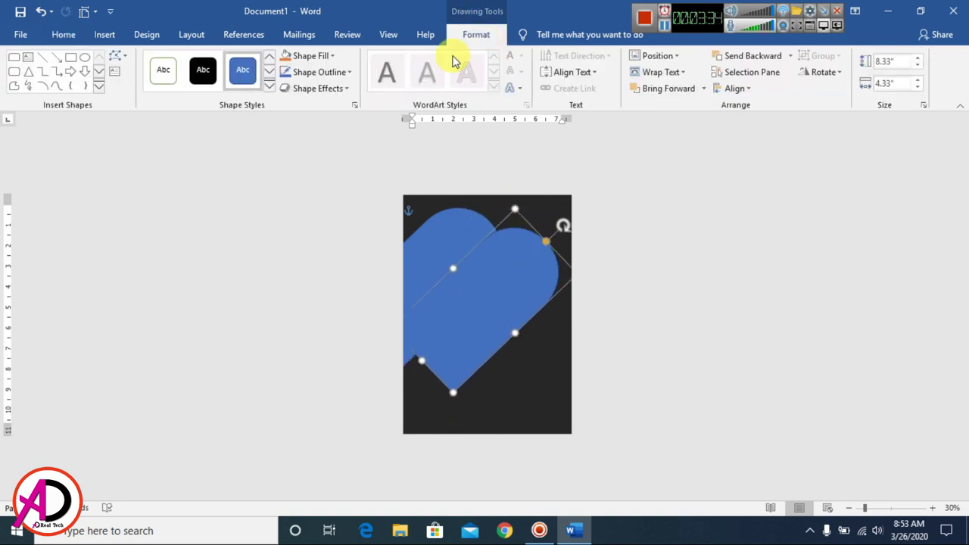
pyautogui.click(824, 72)
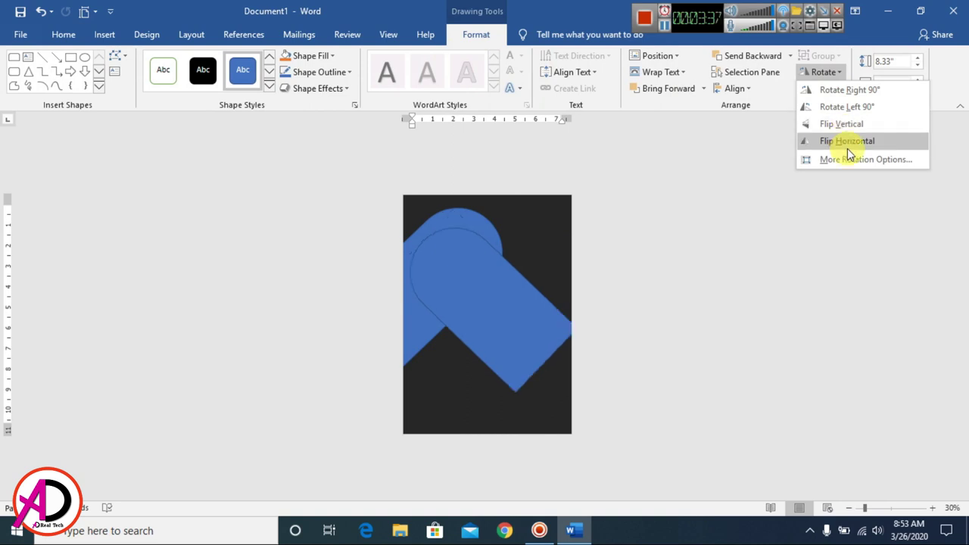
pyautogui.click(850, 143)
pyautogui.click(833, 72)
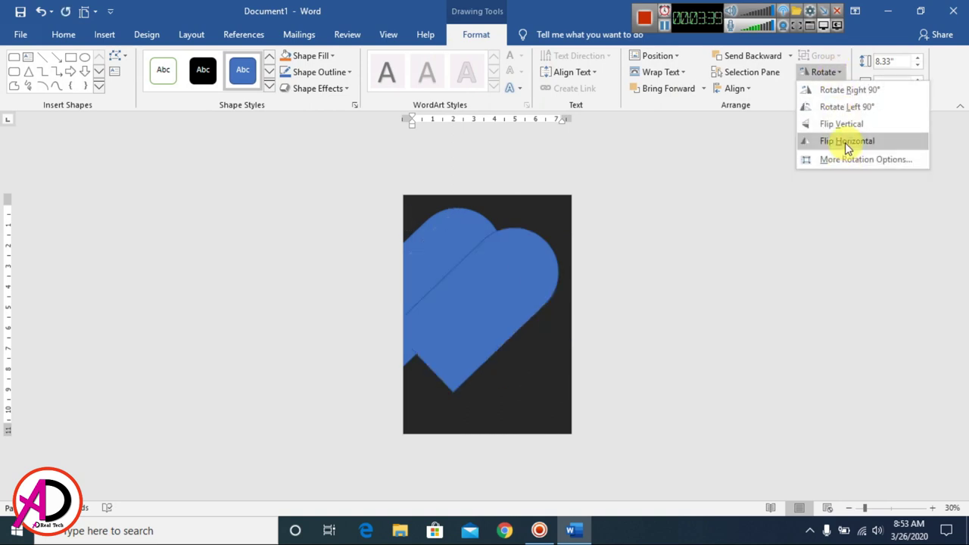
pyautogui.click(846, 142)
pyautogui.moveTo(528, 275); pyautogui.dragTo(580, 274)
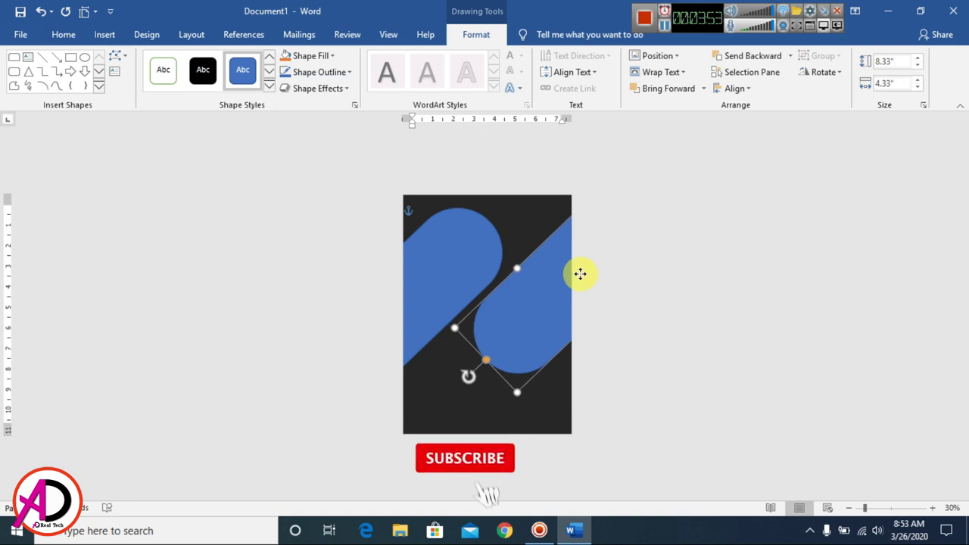
pyautogui.click(662, 310)
pyautogui.keyDown('ctrl'); pyautogui.scroll(4, 662, 313); pyautogui.keyUp('ctrl')
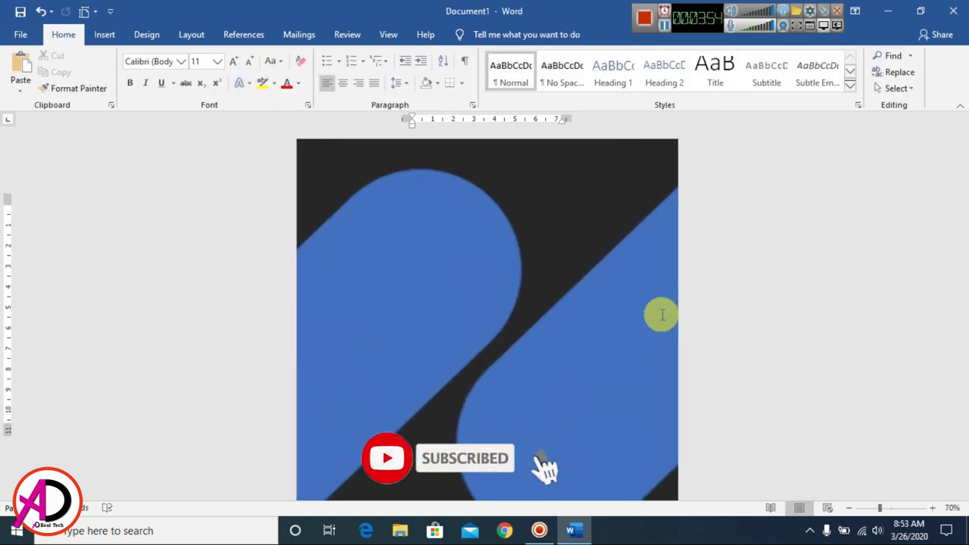
pyautogui.click(577, 362)
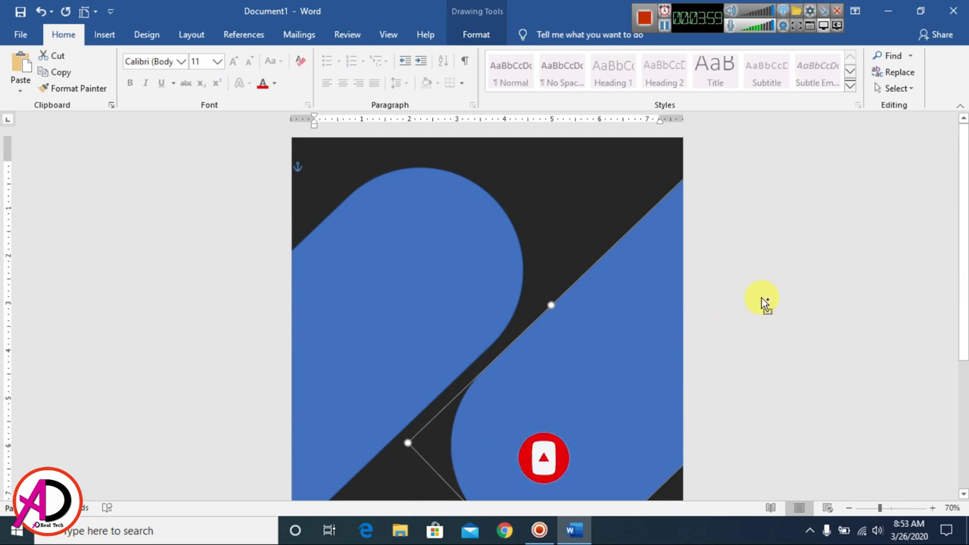
pyautogui.keyDown('ctrl'); pyautogui.scroll(-5, 763, 303); pyautogui.keyUp('ctrl')
pyautogui.keyDown('ctrl'); pyautogui.scroll(2, 762, 299); pyautogui.keyUp('ctrl')
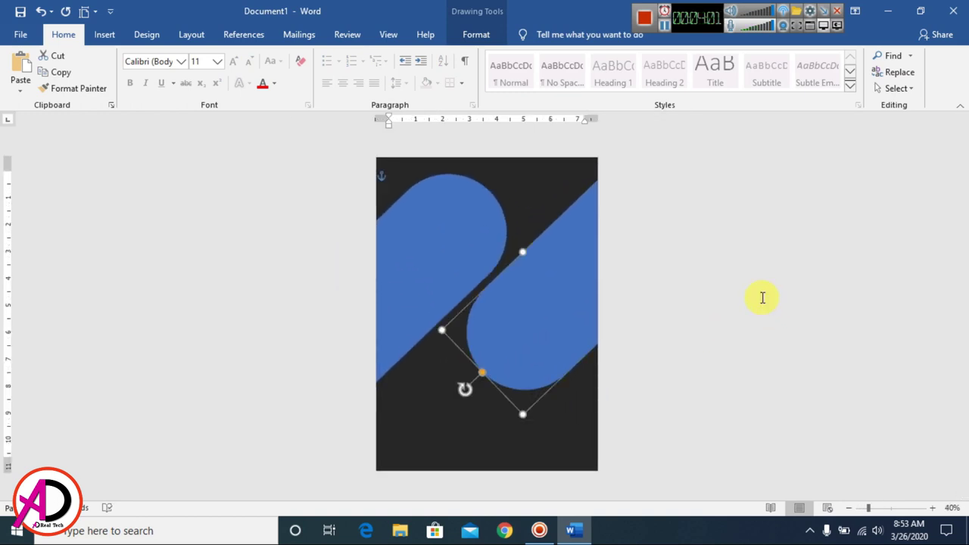
pyautogui.click(762, 281)
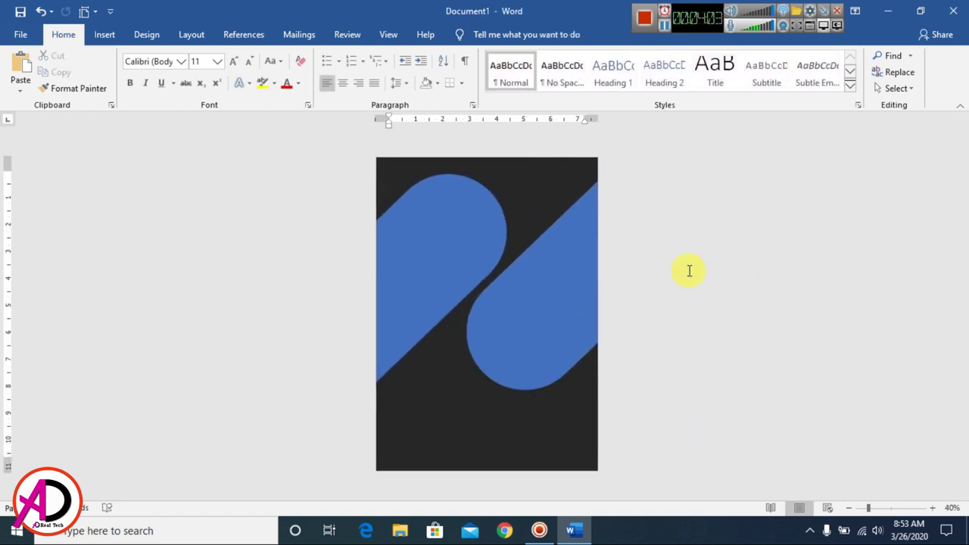
# Fill the upper-left arch with the picture 12 from the food folder
pyautogui.click(460, 215)
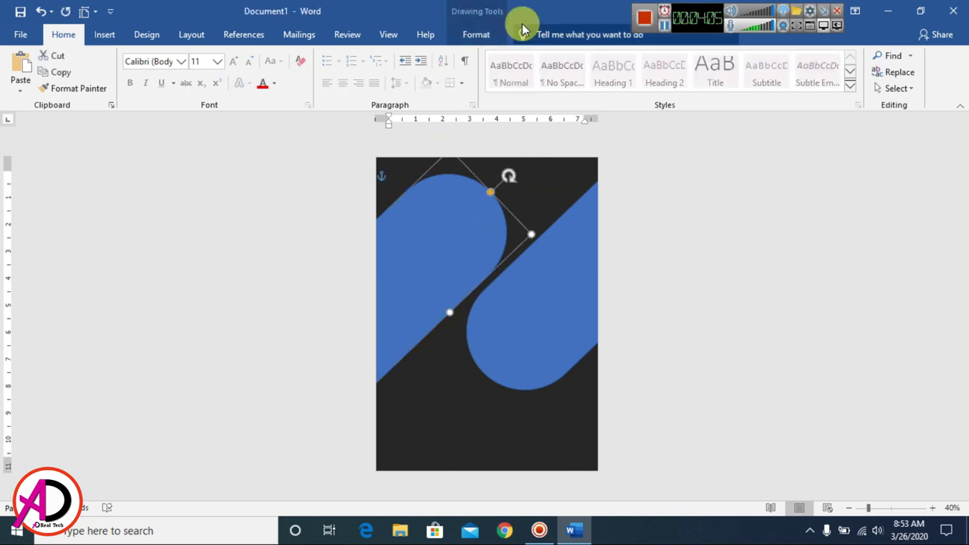
pyautogui.click(477, 35)
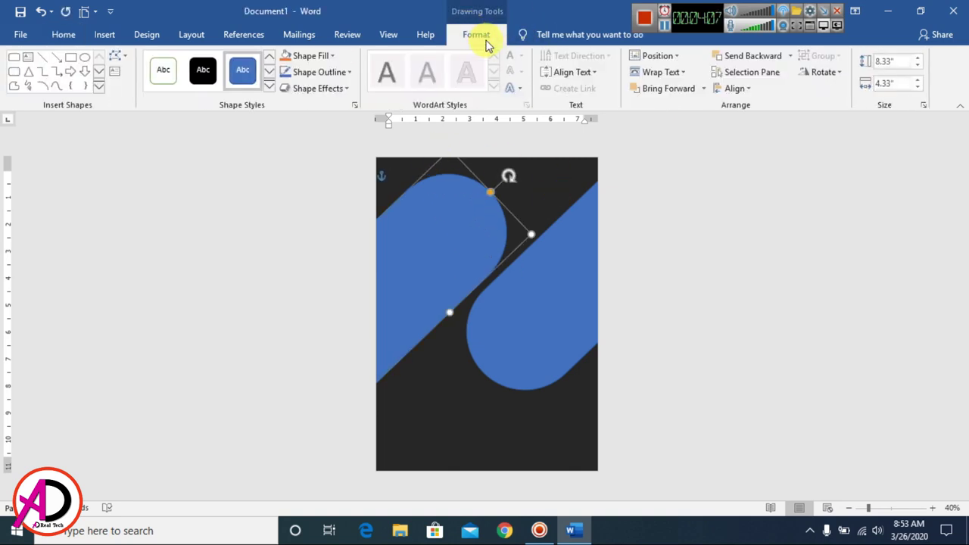
pyautogui.click(324, 59)
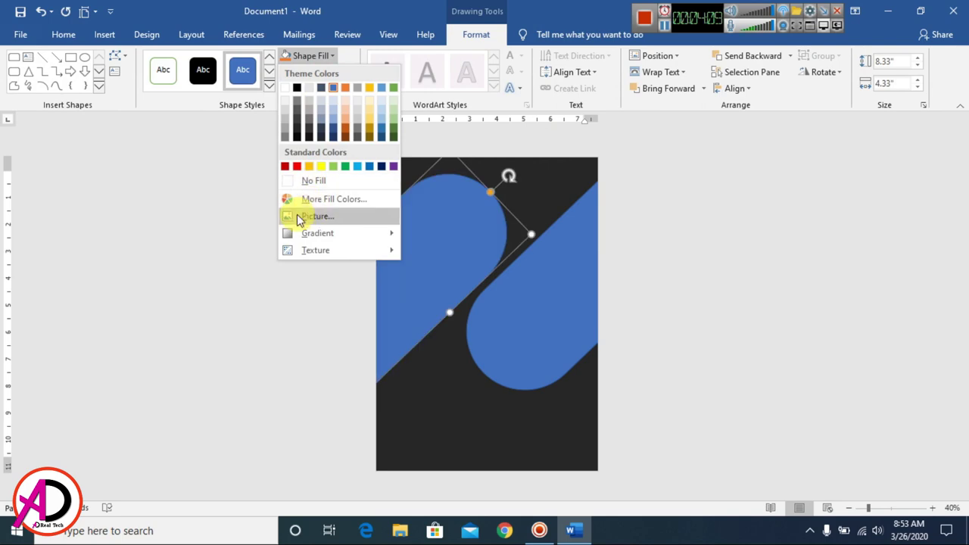
pyautogui.click(344, 217)
pyautogui.click(401, 194)
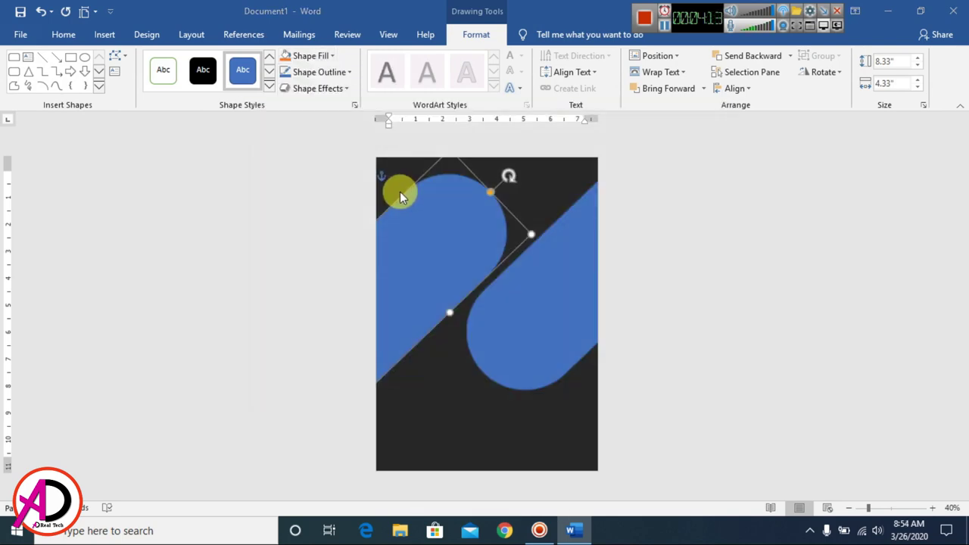
pyautogui.click(329, 144)
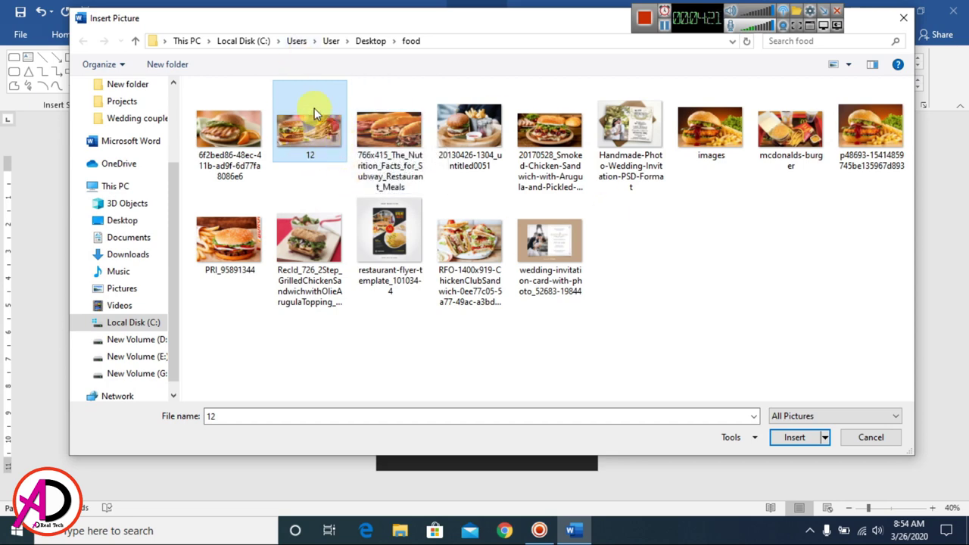
pyautogui.click(793, 441)
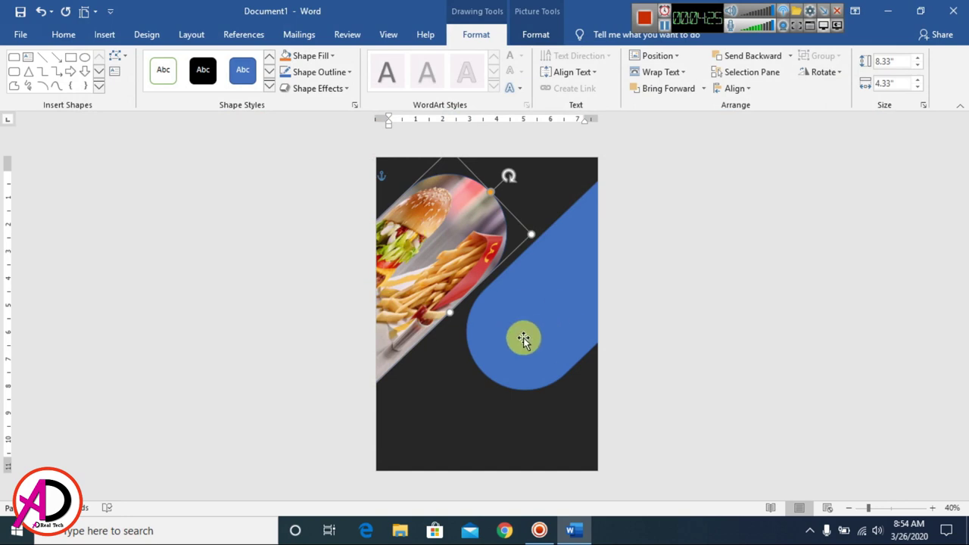
# Use Crop to enlarge and reposition the picture inside the upper-left arch so the burger fills the shape
pyautogui.click(534, 35)
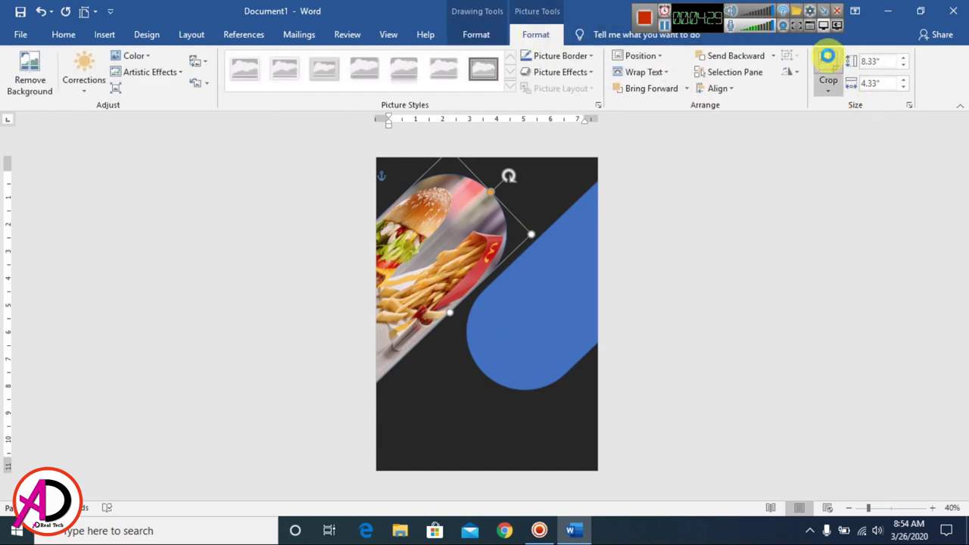
pyautogui.click(828, 55)
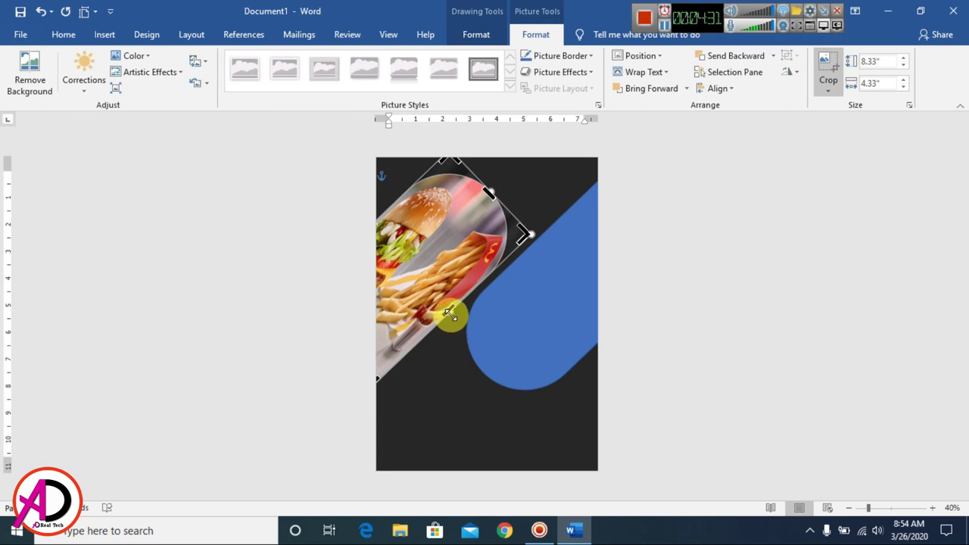
pyautogui.moveTo(455, 315)
pyautogui.mouseDown()
pyautogui.moveTo(541, 383)
pyautogui.moveTo(456, 318)
pyautogui.mouseUp()
pyautogui.moveTo(429, 277); pyautogui.dragTo(442, 260)
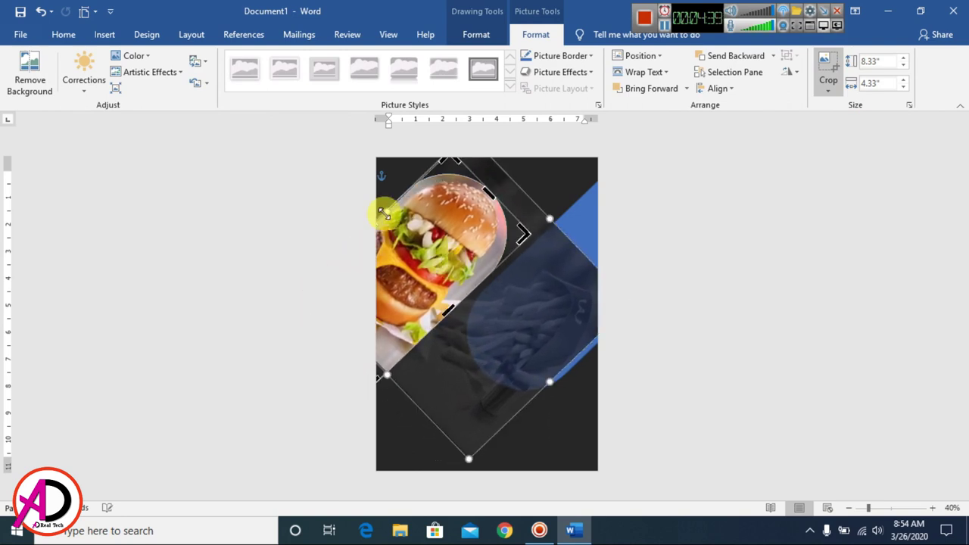
pyautogui.moveTo(388, 213); pyautogui.dragTo(483, 290)
pyautogui.moveTo(425, 282); pyautogui.dragTo(424, 292)
pyautogui.moveTo(383, 229); pyautogui.dragTo(368, 218)
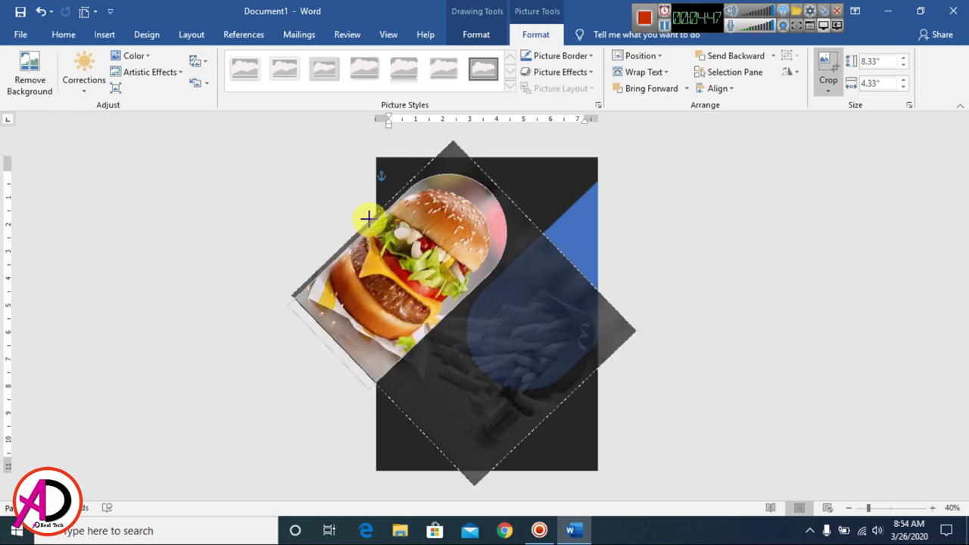
pyautogui.click(725, 304)
pyautogui.scroll(4, 450, 288)
pyautogui.scroll(-4, 489, 353)
pyautogui.scroll(1, 484, 330)
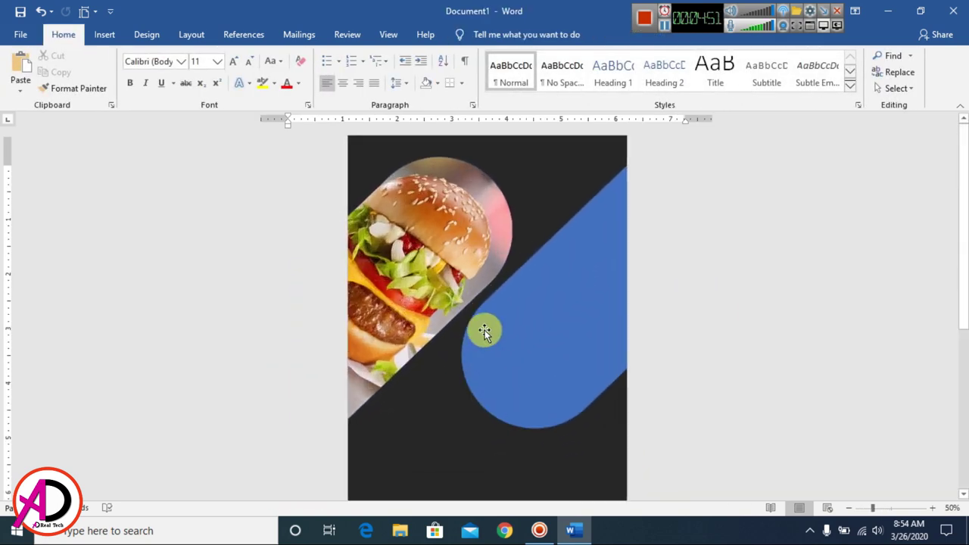
# Give the burger-filled arch a white outline with a 6 pt weight
pyautogui.click(455, 277)
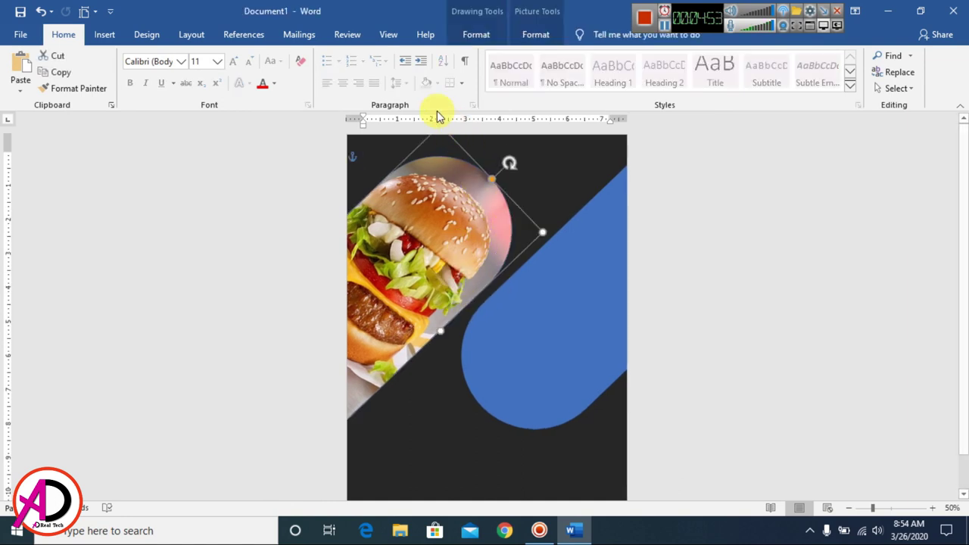
pyautogui.click(473, 35)
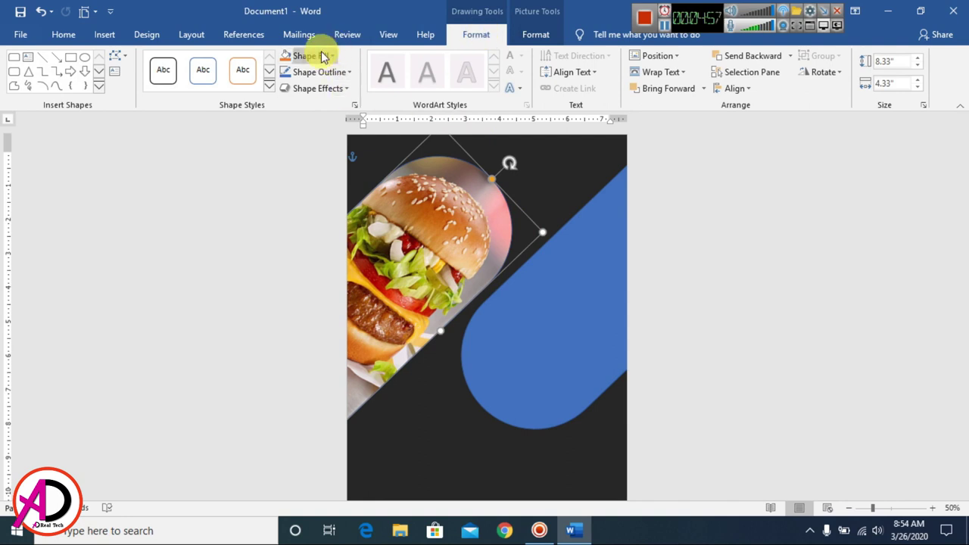
pyautogui.click(318, 75)
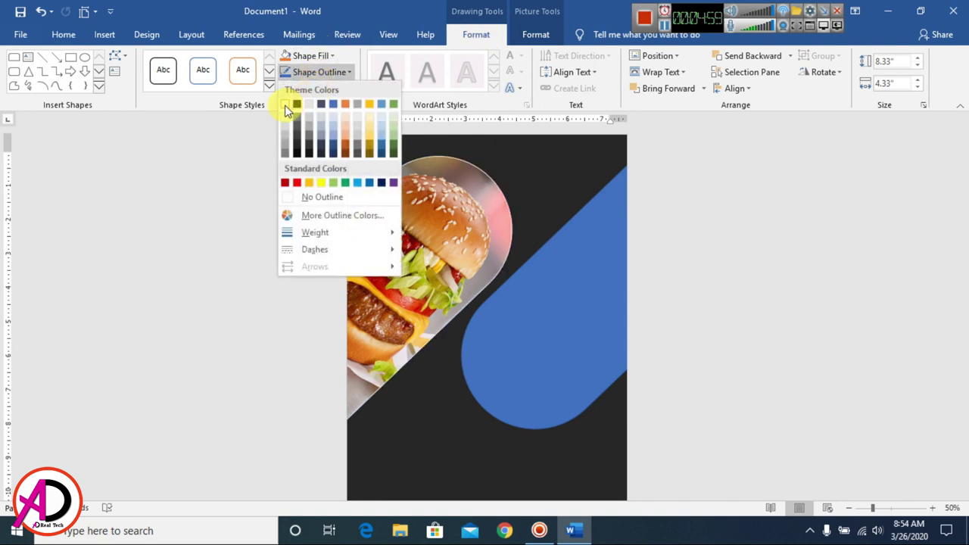
pyautogui.click(285, 106)
pyautogui.click(318, 75)
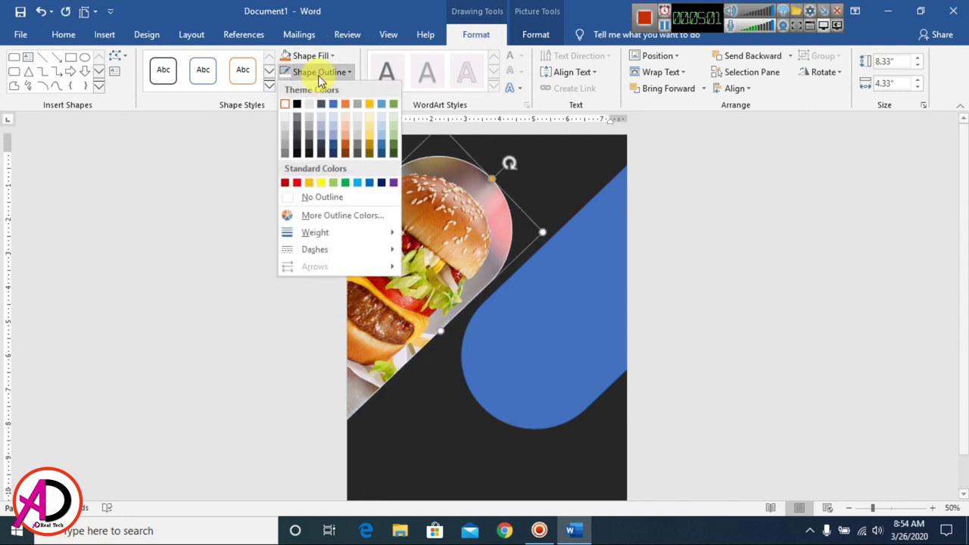
pyautogui.moveTo(345, 233)
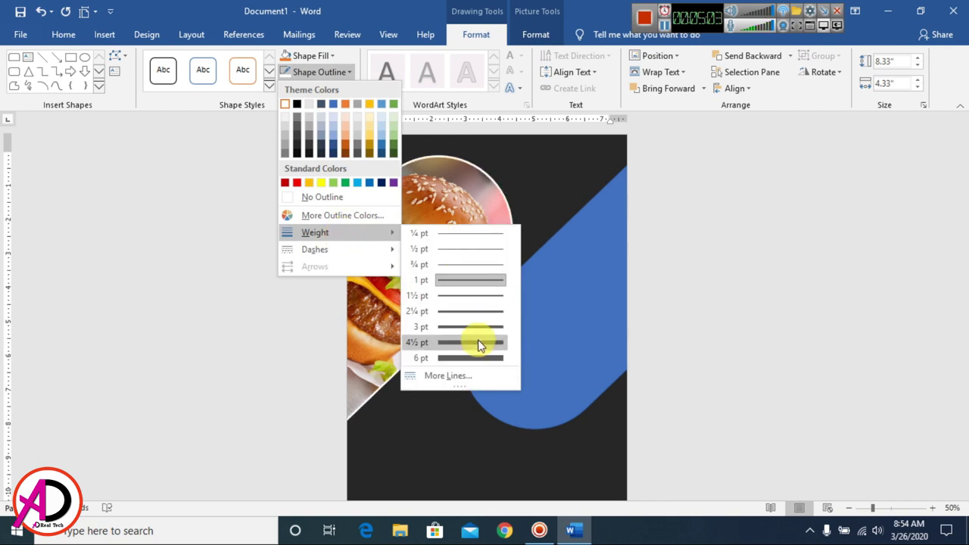
pyautogui.click(480, 368)
pyautogui.scroll(4, 677, 316)
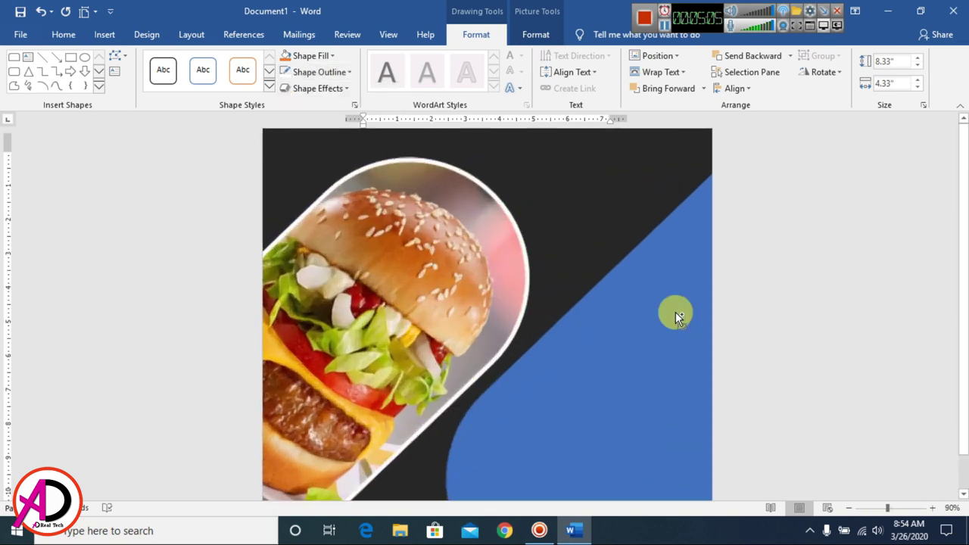
pyautogui.scroll(-3, 573, 392)
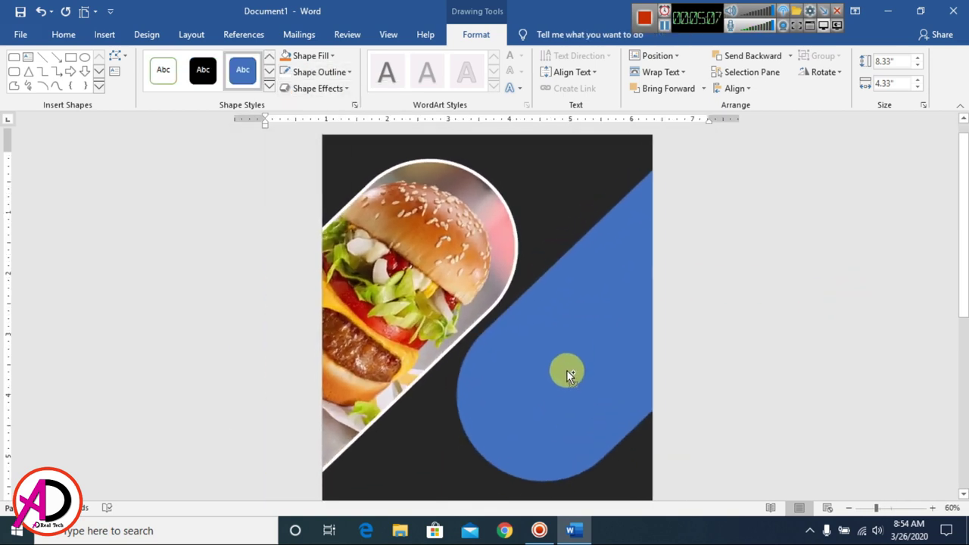
# Fill the lower-right blue arch with the picture 12 from the food folder
pyautogui.click(567, 370)
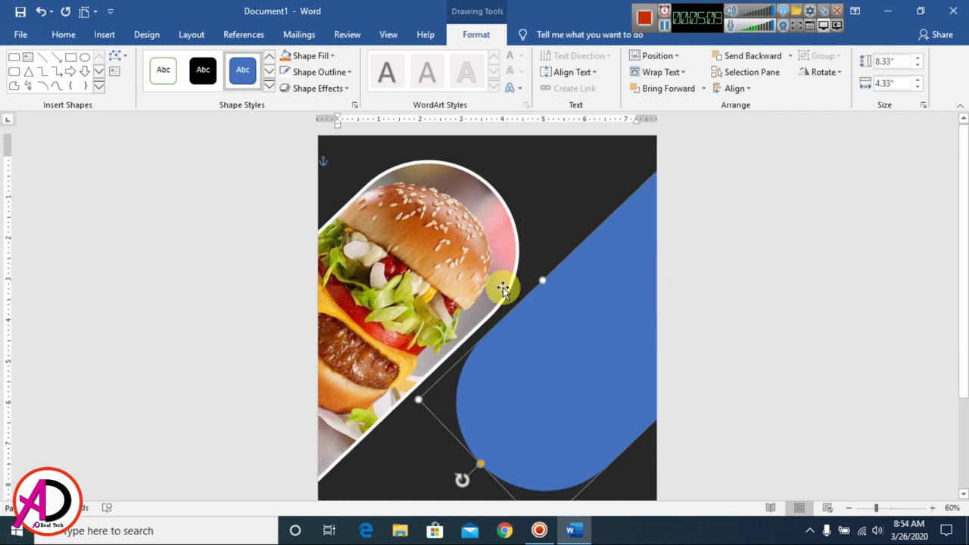
pyautogui.click(310, 59)
pyautogui.click(319, 216)
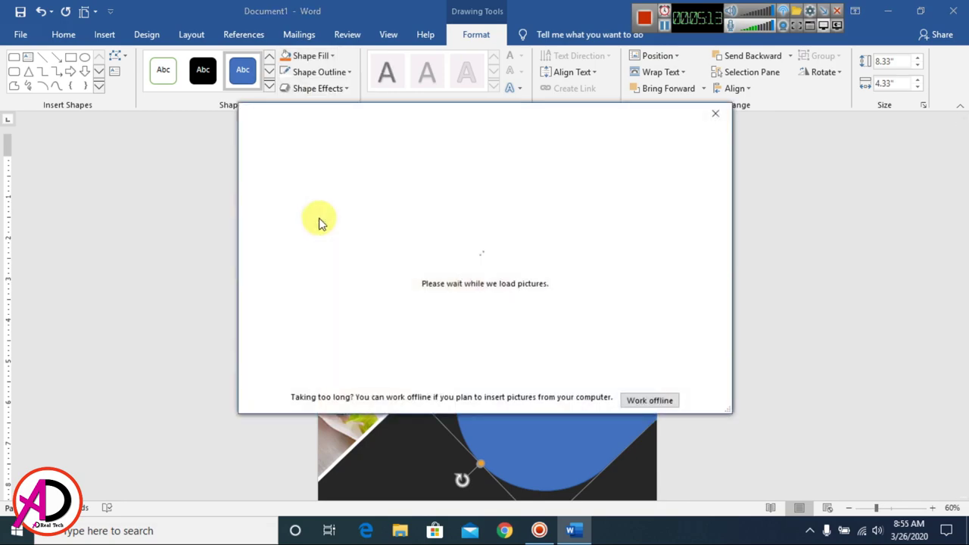
pyautogui.click(333, 174)
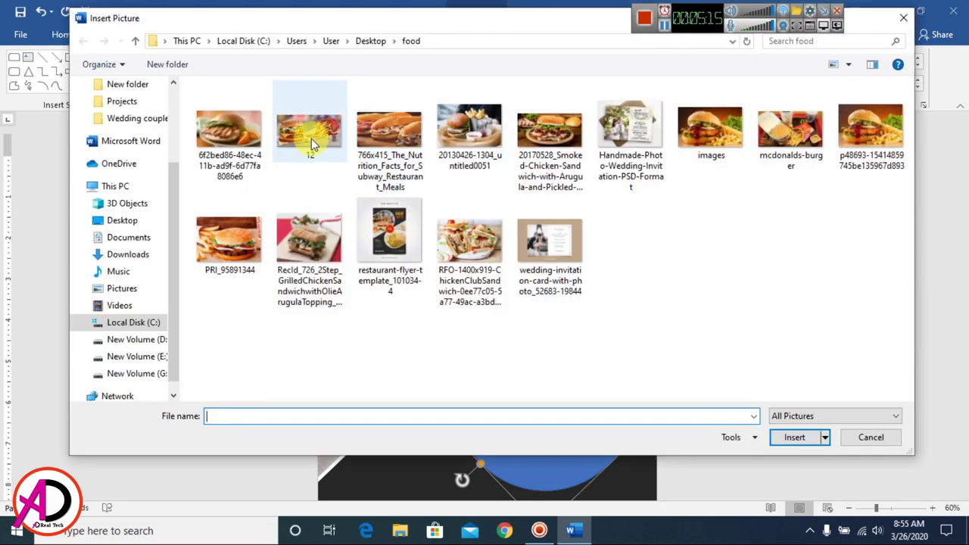
pyautogui.click(311, 144)
pyautogui.click(791, 436)
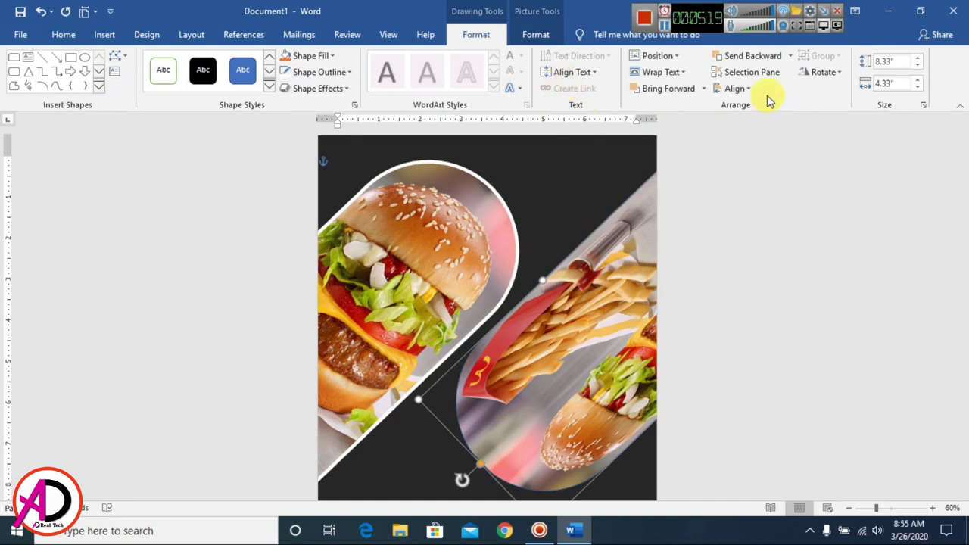
# Use Crop to enlarge and shift the picture inside the lower-right arch so the fries fill the shape
pyautogui.click(536, 34)
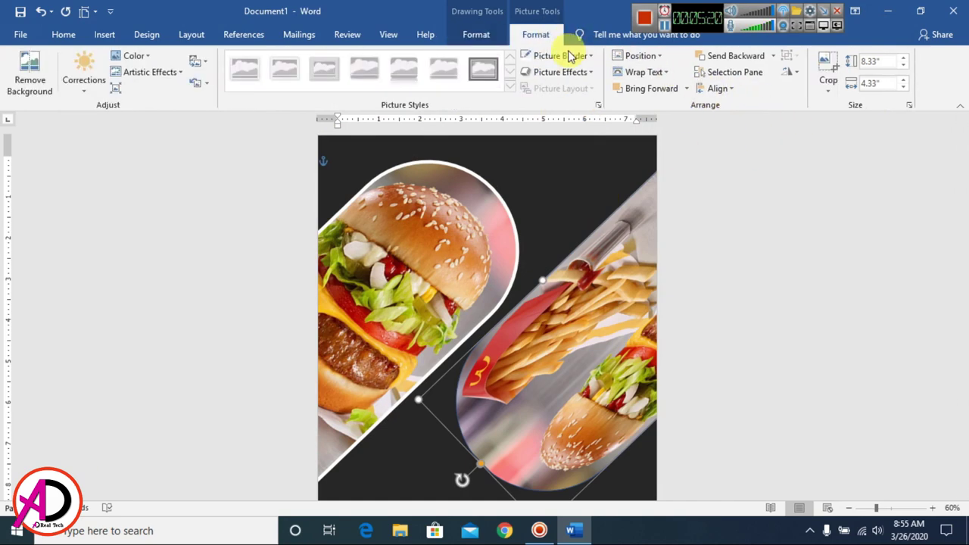
pyautogui.click(838, 76)
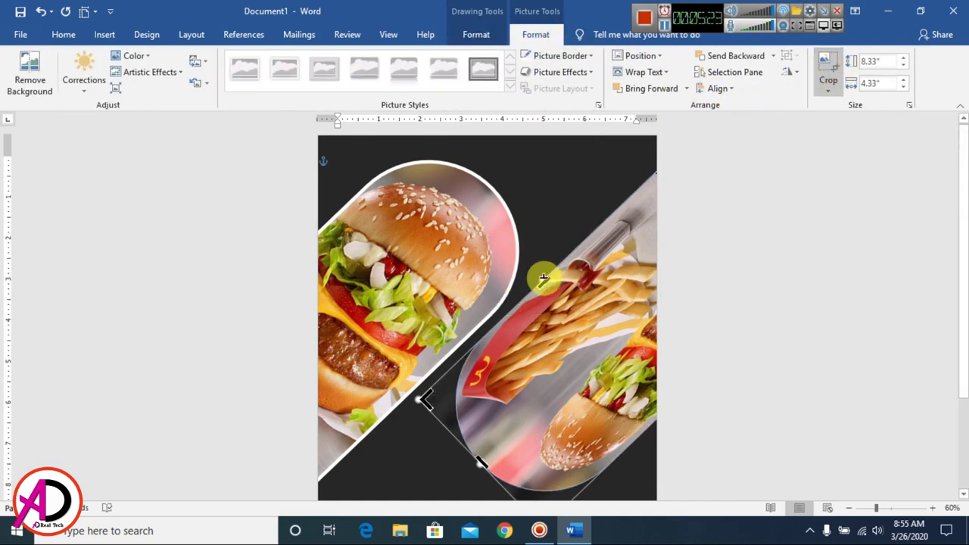
pyautogui.moveTo(539, 277); pyautogui.dragTo(368, 136)
pyautogui.moveTo(565, 333); pyautogui.dragTo(686, 373)
pyautogui.click(804, 347)
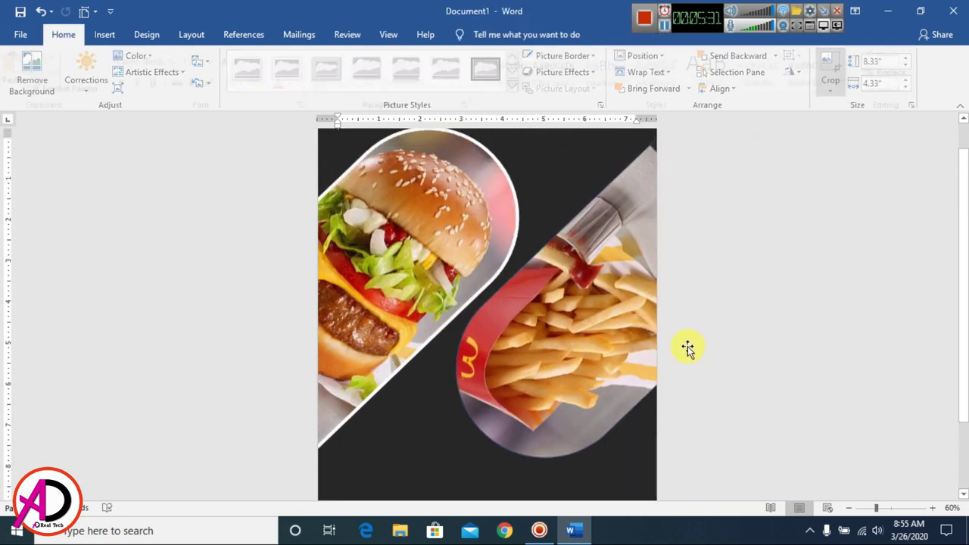
# Use Crop to slightly enlarge and reposition the fries picture inside the lower-right arch
pyautogui.click(640, 227)
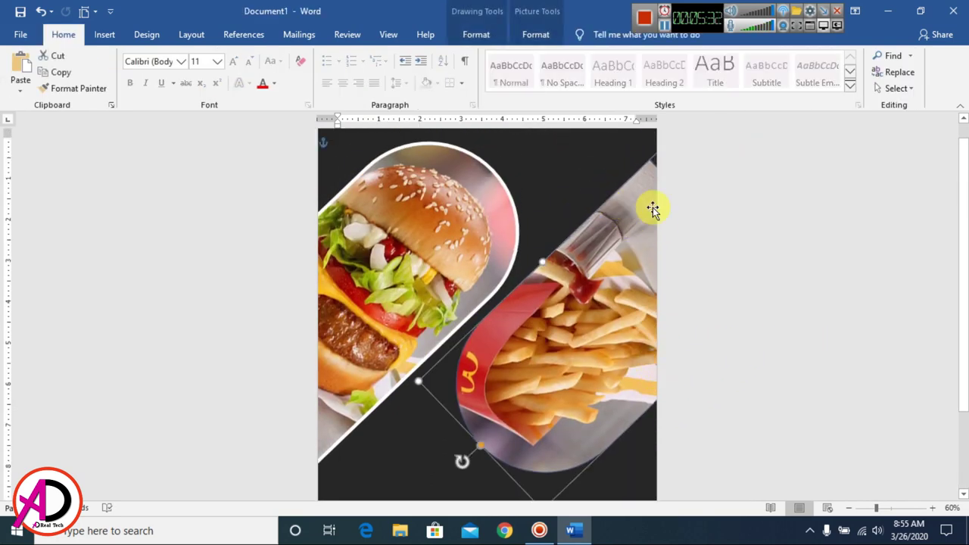
pyautogui.click(555, 32)
pyautogui.click(822, 69)
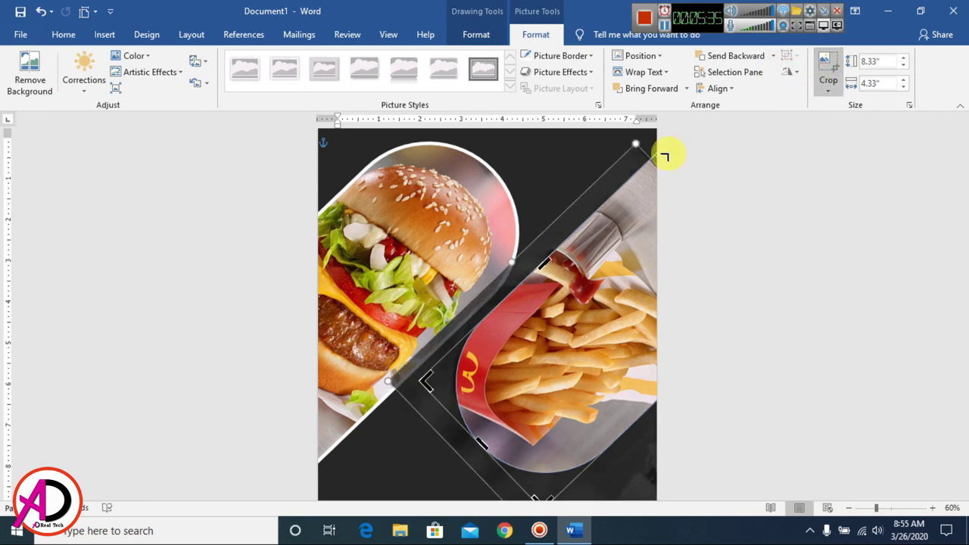
pyautogui.moveTo(638, 144); pyautogui.dragTo(643, 161)
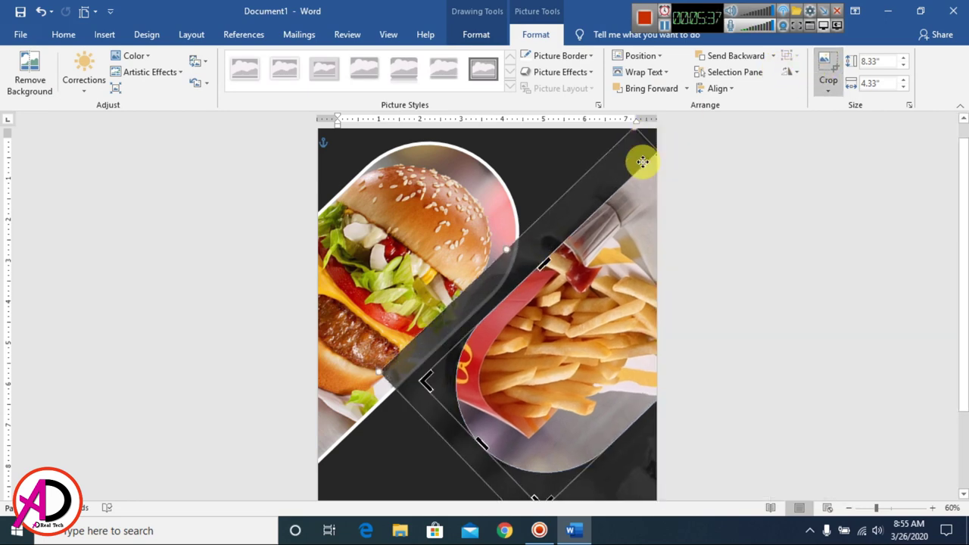
pyautogui.moveTo(623, 270); pyautogui.dragTo(634, 275)
pyautogui.click(750, 222)
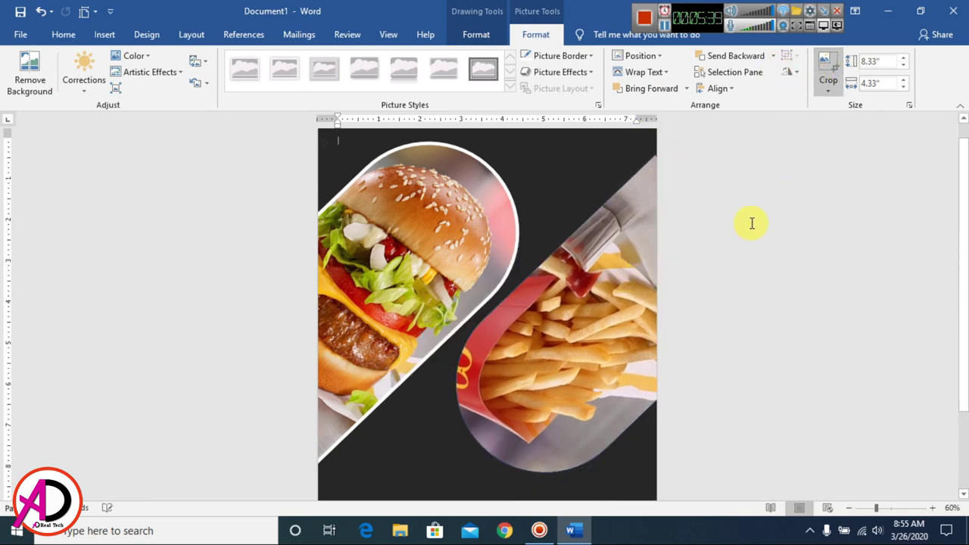
# Give the fries-filled arch a white outline with a 6 pt weight
pyautogui.scroll(-4, 738, 303)
pyautogui.scroll(2, 580, 313)
pyautogui.click(574, 306)
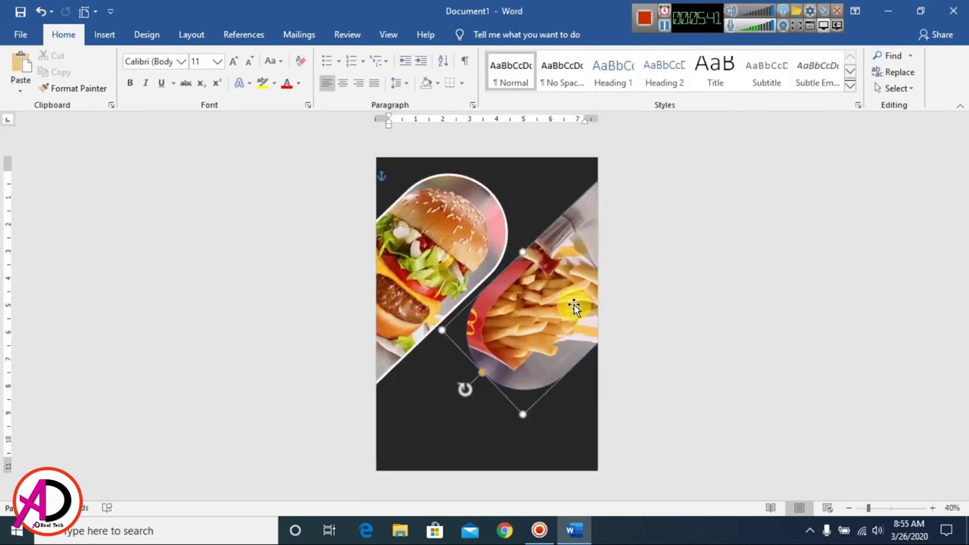
pyautogui.click(485, 34)
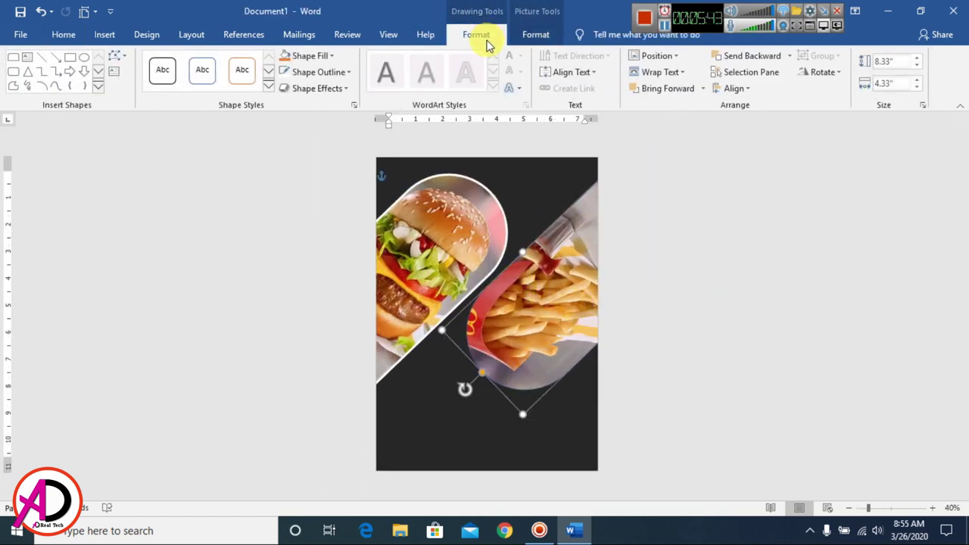
pyautogui.click(314, 75)
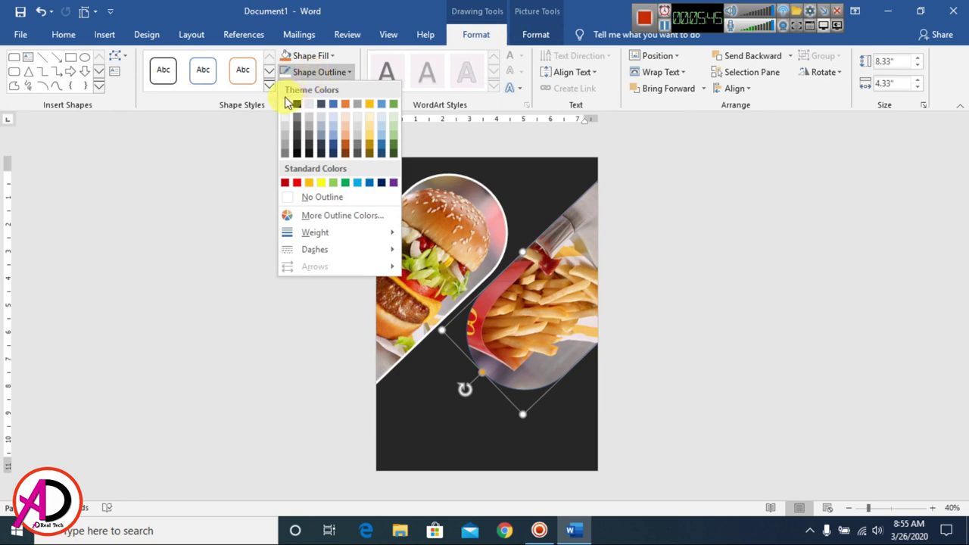
pyautogui.click(286, 103)
pyautogui.click(316, 73)
pyautogui.moveTo(315, 233)
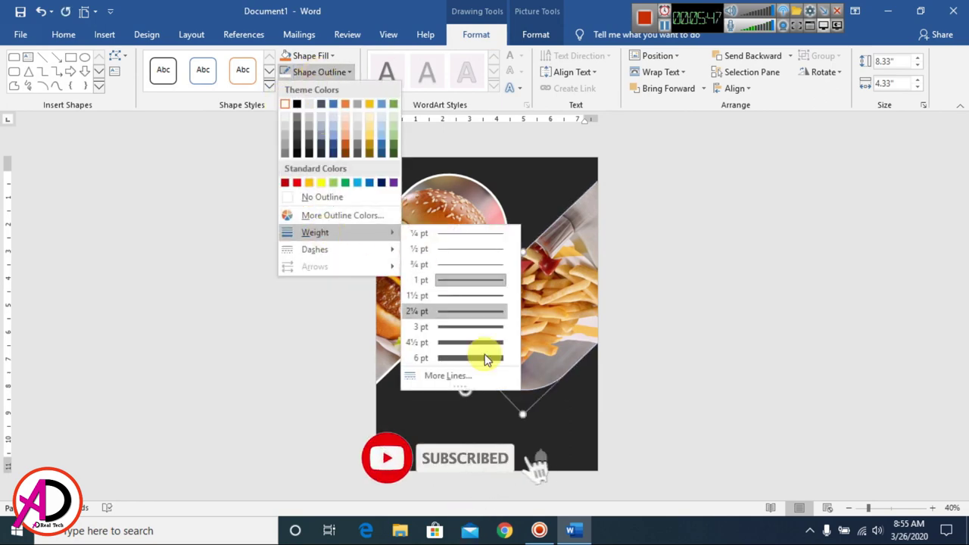
pyautogui.click(475, 357)
pyautogui.click(739, 341)
pyautogui.scroll(4, 743, 344)
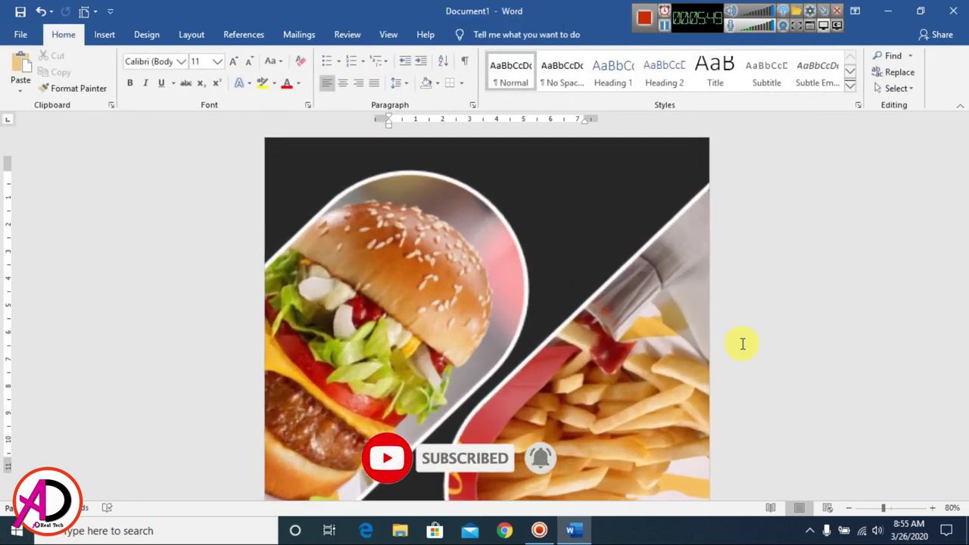
pyautogui.scroll(-2, 708, 322)
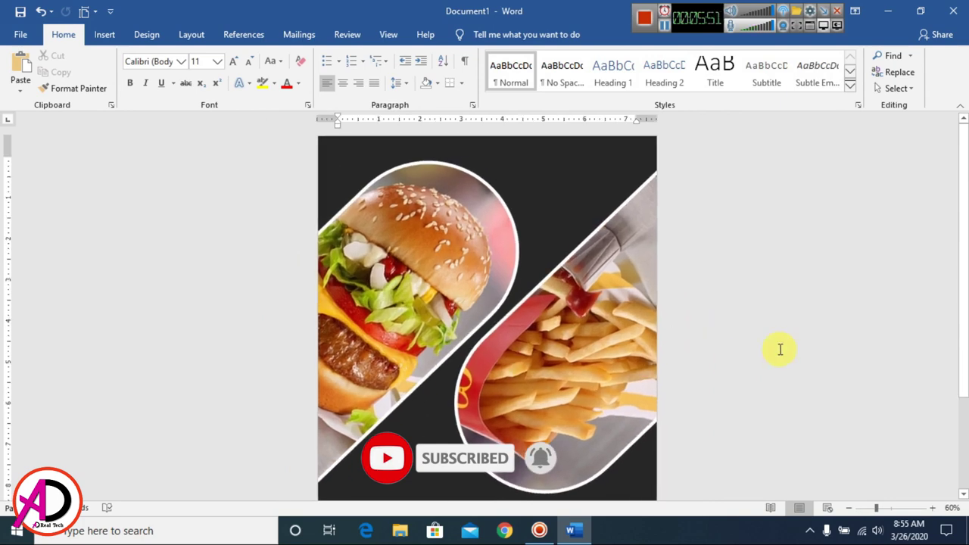
pyautogui.scroll(-4, 782, 356)
pyautogui.scroll(3, 783, 363)
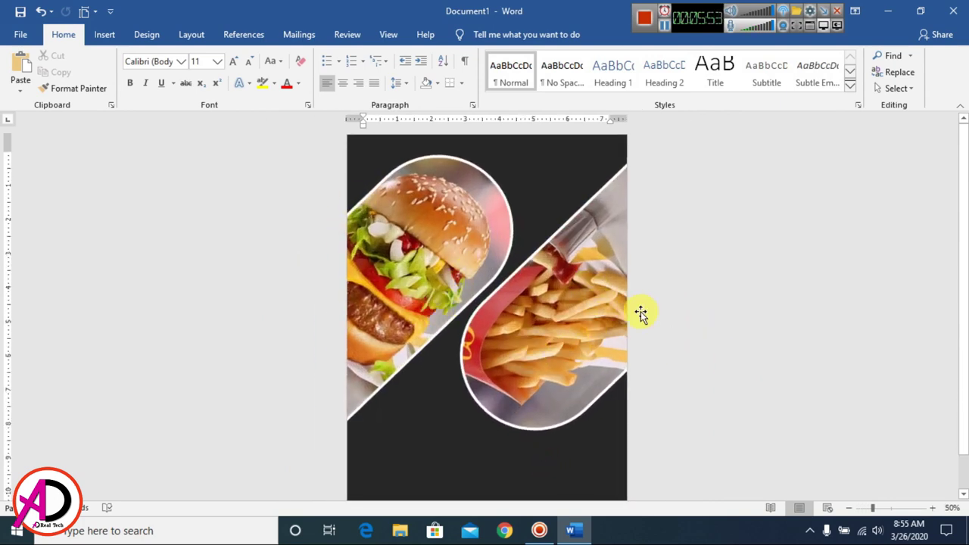
pyautogui.scroll(-3, 642, 315)
pyautogui.scroll(2, 612, 223)
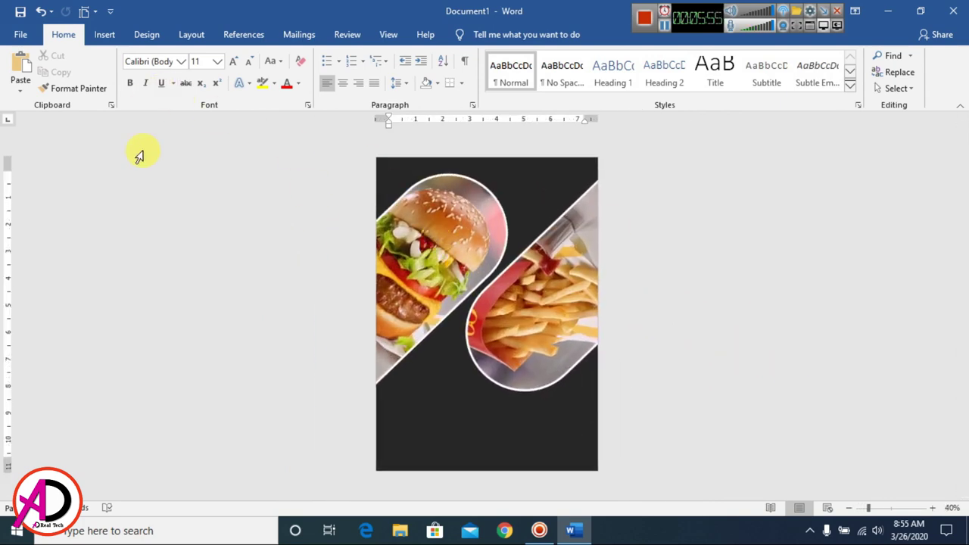
# Draw a circle about 2.42" in diameter over the gap between the burger and fries arches
pyautogui.click(103, 35)
pyautogui.click(152, 89)
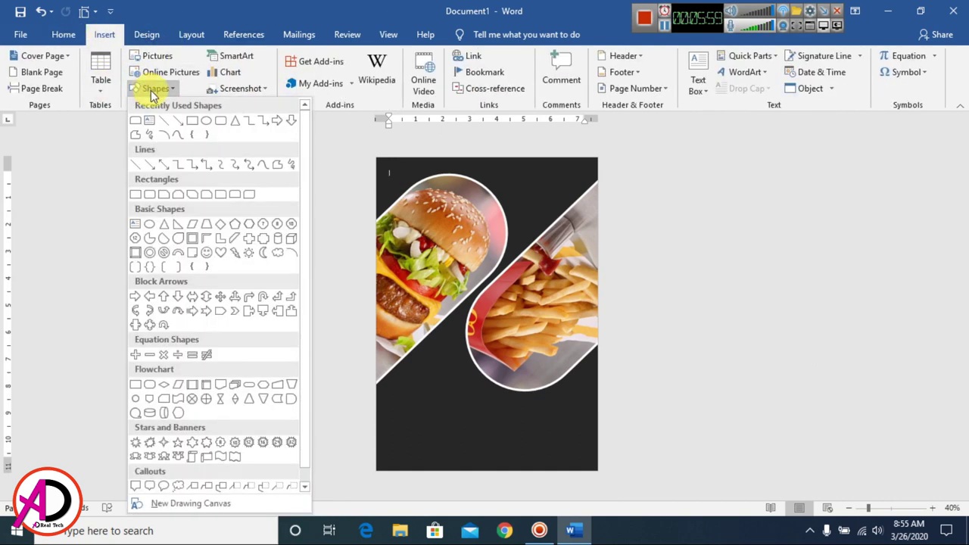
pyautogui.click(209, 119)
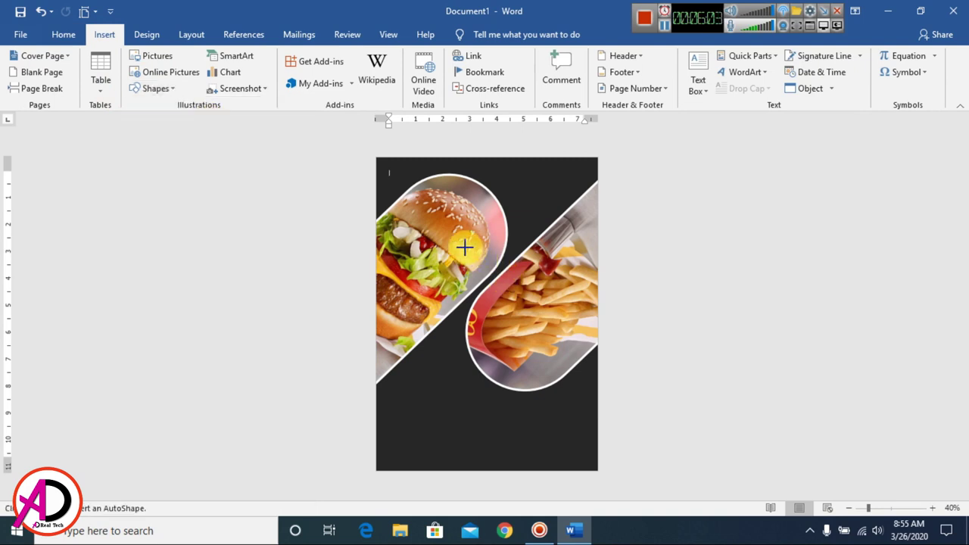
pyautogui.moveTo(465, 247)
pyautogui.mouseDown()
pyautogui.moveTo(528, 322)
pyautogui.moveTo(523, 311)
pyautogui.mouseUp()
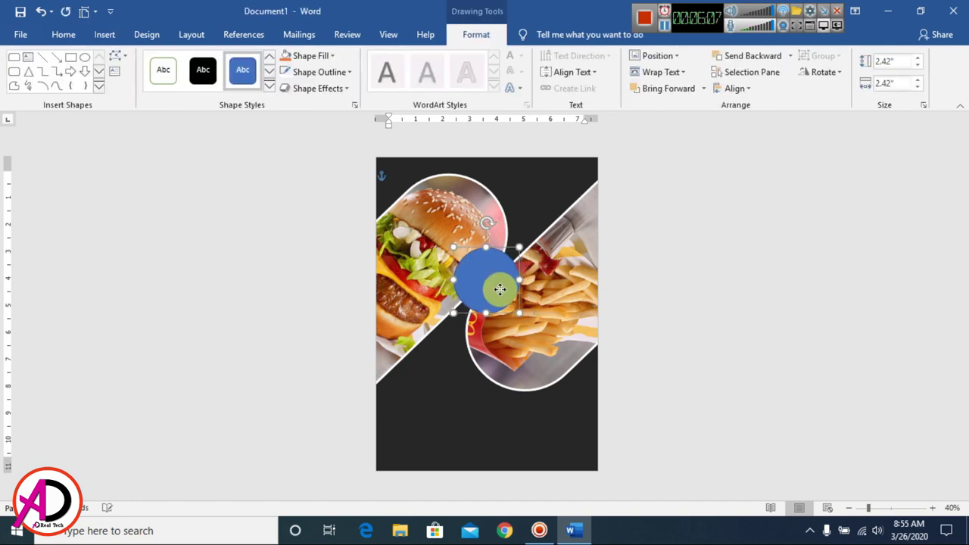
# Remove the circle's outline and fill it with the standard Orange colour
pyautogui.scroll(2, 557, 301)
pyautogui.scroll(2, 556, 302)
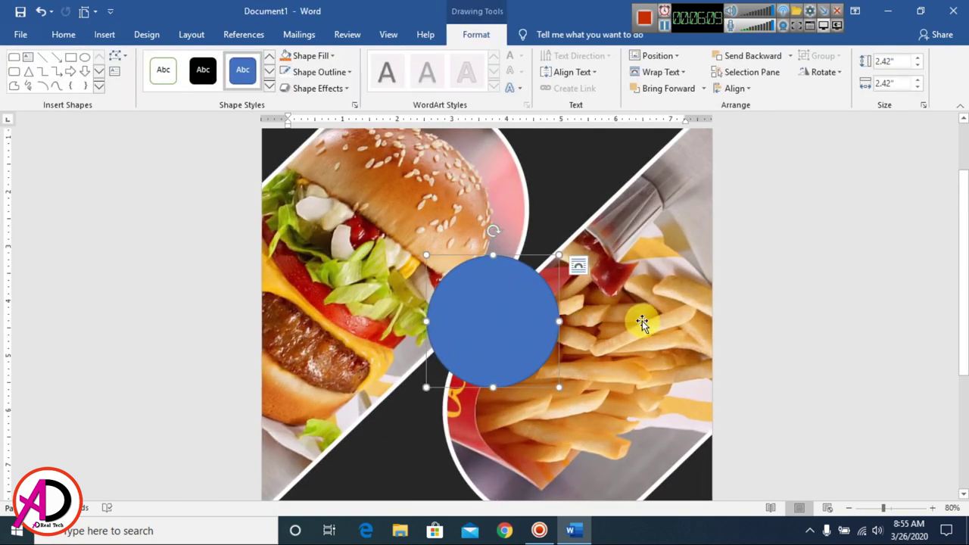
pyautogui.click(315, 59)
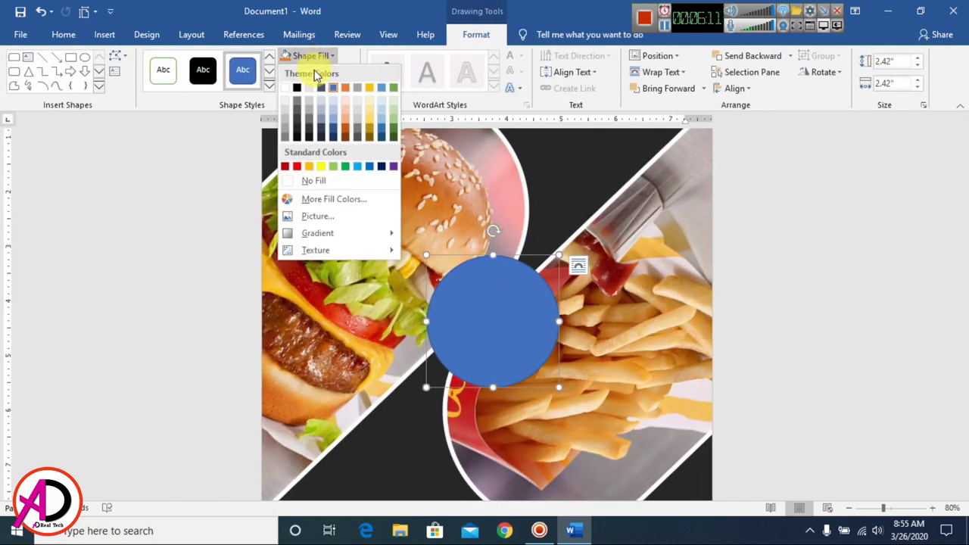
pyautogui.click(346, 88)
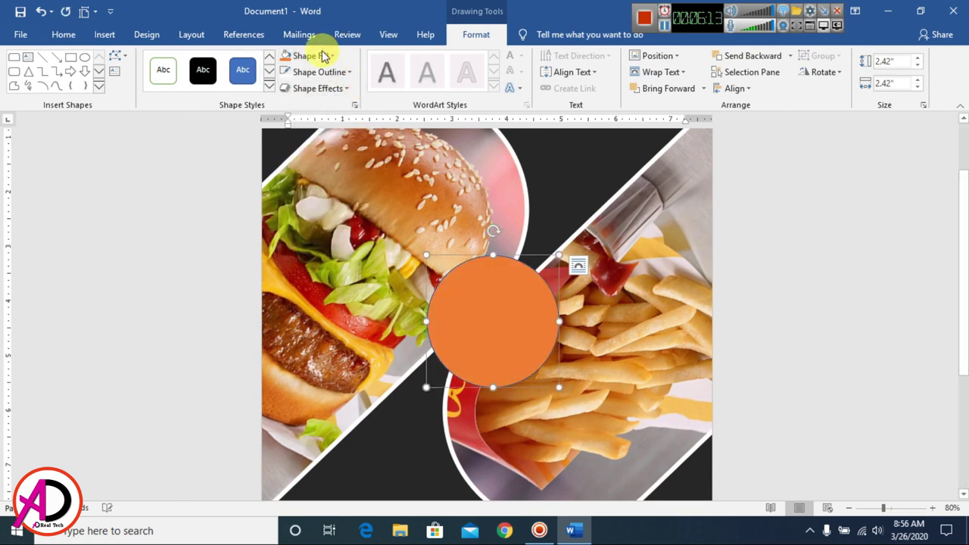
pyautogui.click(318, 71)
pyautogui.click(326, 198)
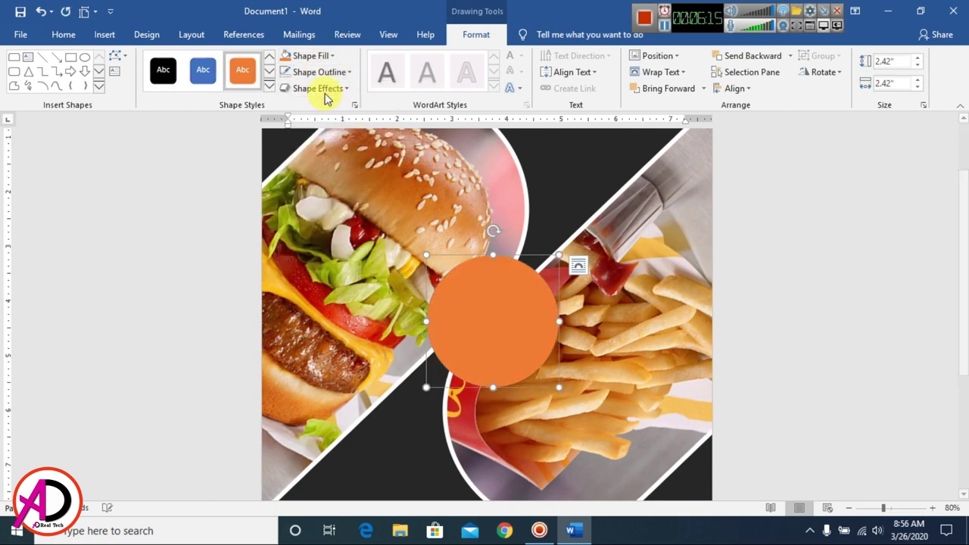
pyautogui.click(312, 56)
pyautogui.click(309, 164)
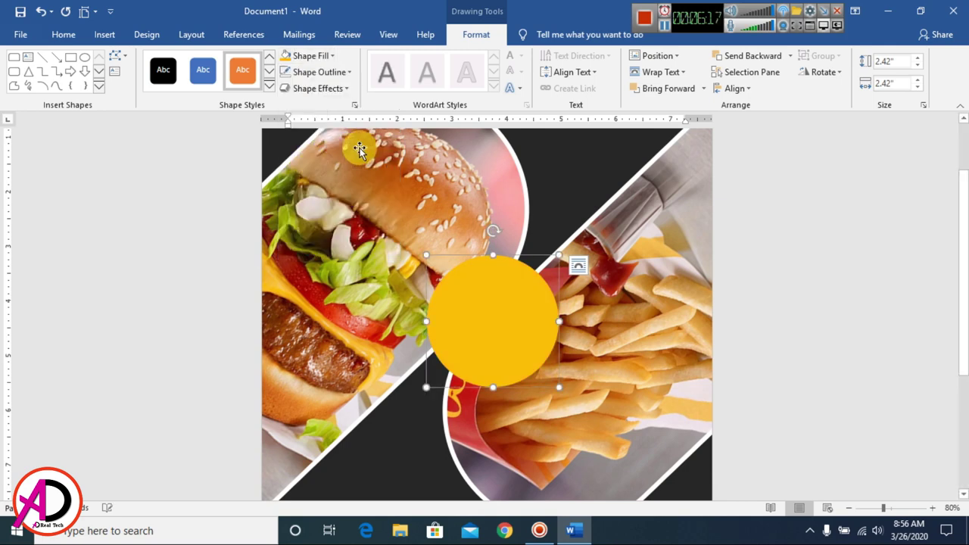
# Apply the second preset shape effect to the orange circle and nudge it slightly left
pyautogui.click(321, 89)
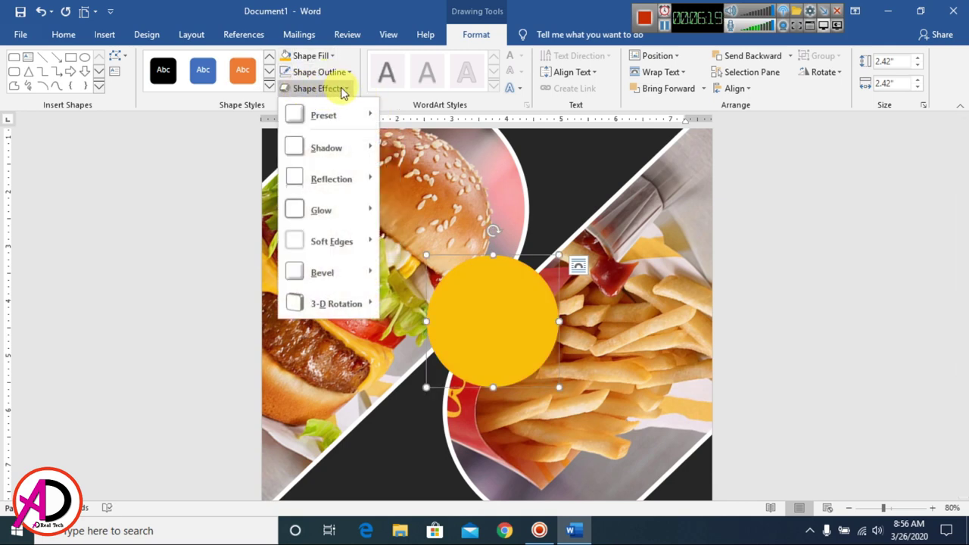
pyautogui.moveTo(314, 114)
pyautogui.click(444, 188)
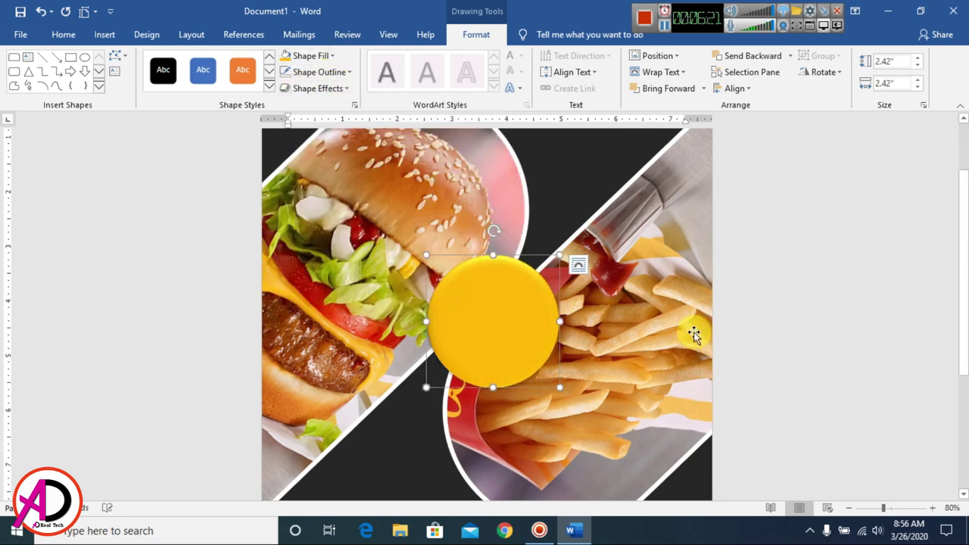
pyautogui.moveTo(527, 309); pyautogui.dragTo(523, 309)
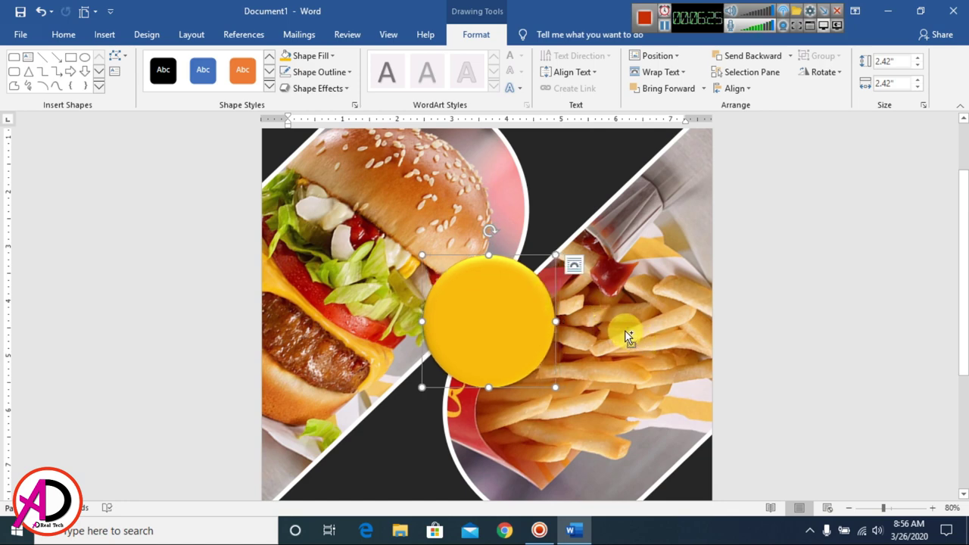
# Duplicate the orange circle, shrink the copy to about 2.03" and centre it on the original
pyautogui.moveTo(534, 296); pyautogui.dragTo(556, 253)
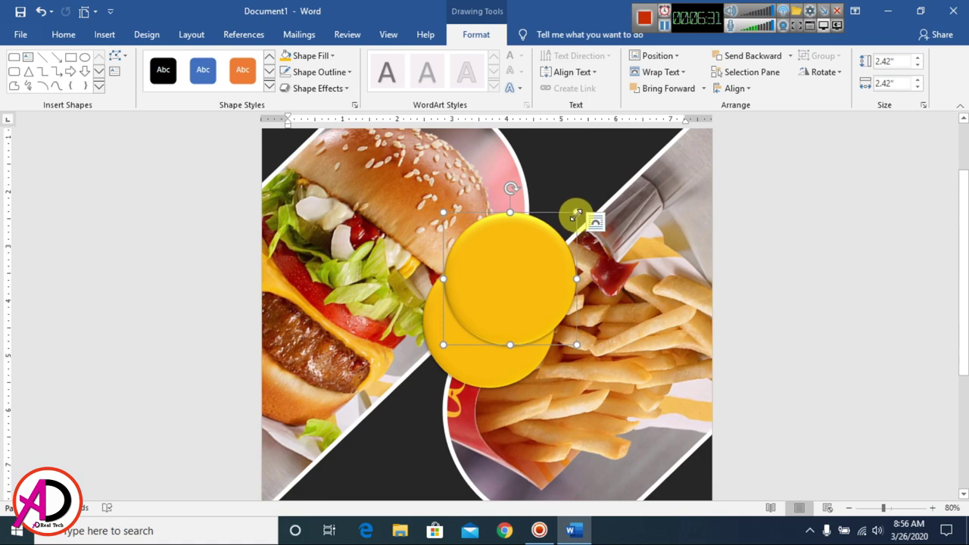
pyautogui.moveTo(577, 213); pyautogui.dragTo(562, 225)
pyautogui.moveTo(541, 273); pyautogui.dragTo(523, 294)
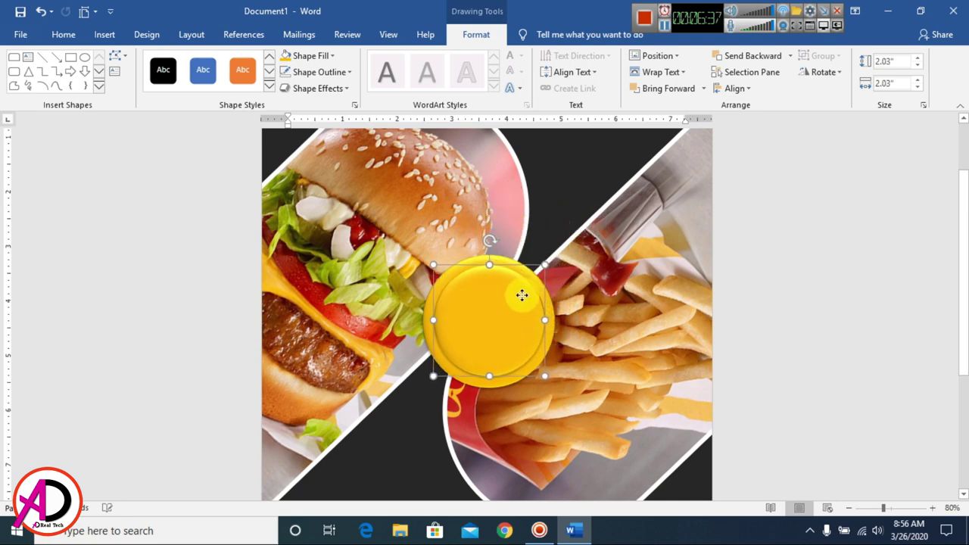
# Fill the smaller circle with standard Red and remove its preset shape effect
pyautogui.click(306, 57)
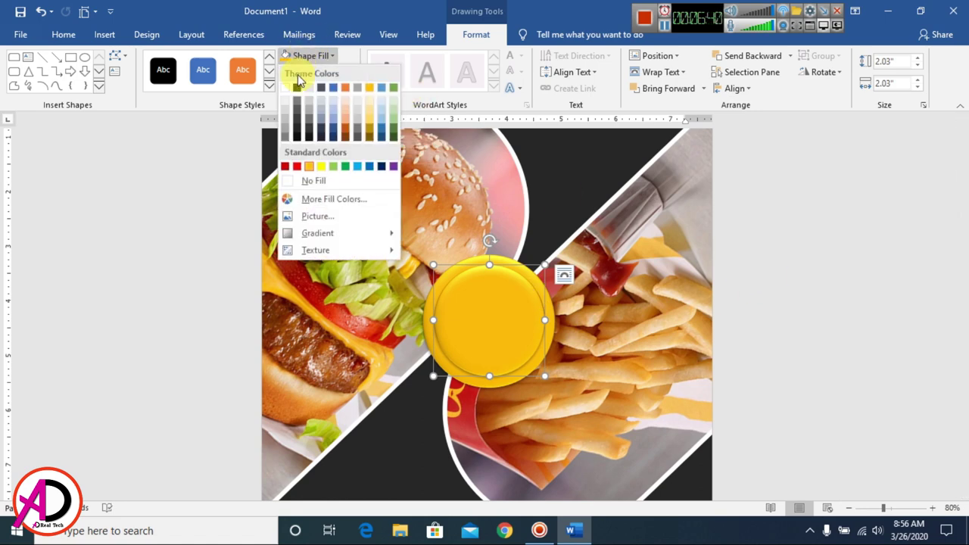
pyautogui.click(297, 166)
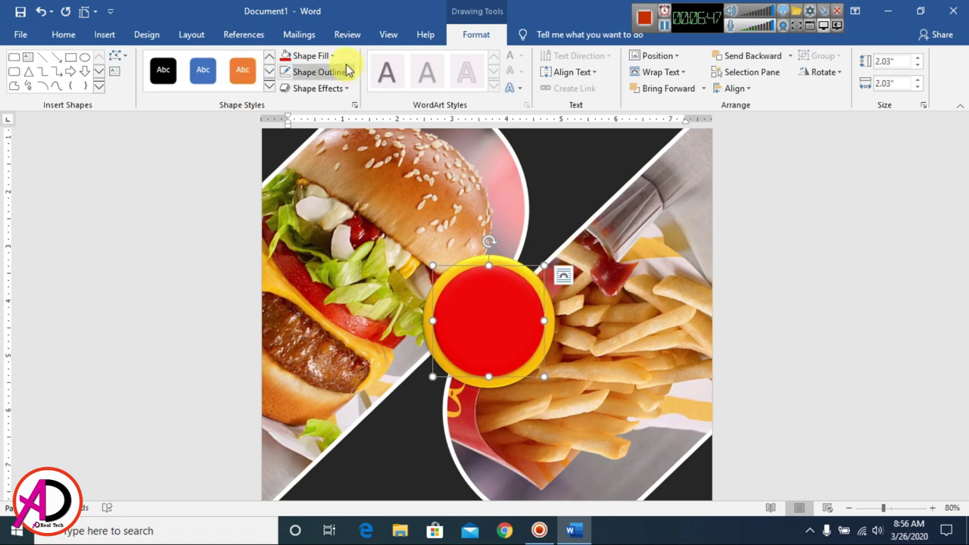
pyautogui.click(321, 88)
pyautogui.moveTo(327, 116)
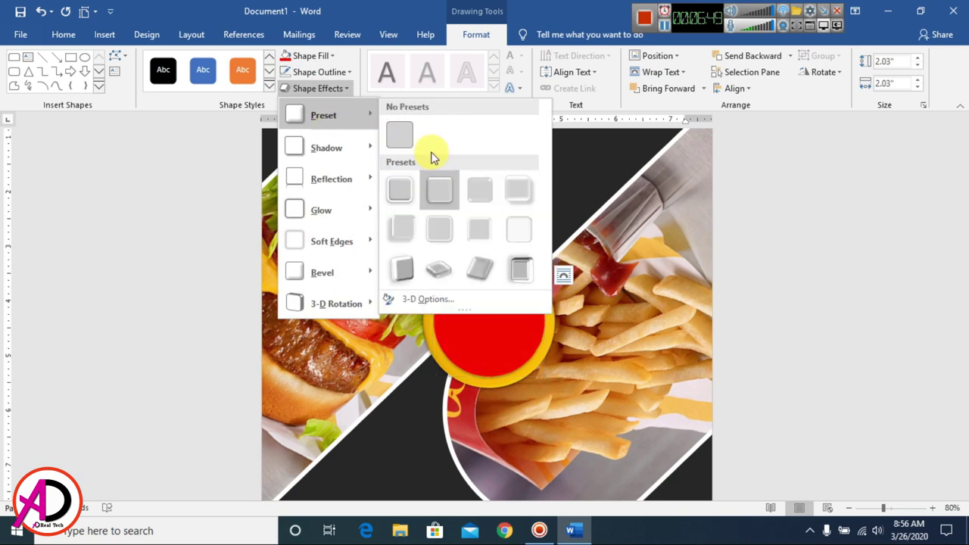
pyautogui.click(401, 135)
pyautogui.click(868, 322)
# Apply the centred inner shadow effect to the red circle
pyautogui.scroll(-2, 671, 324)
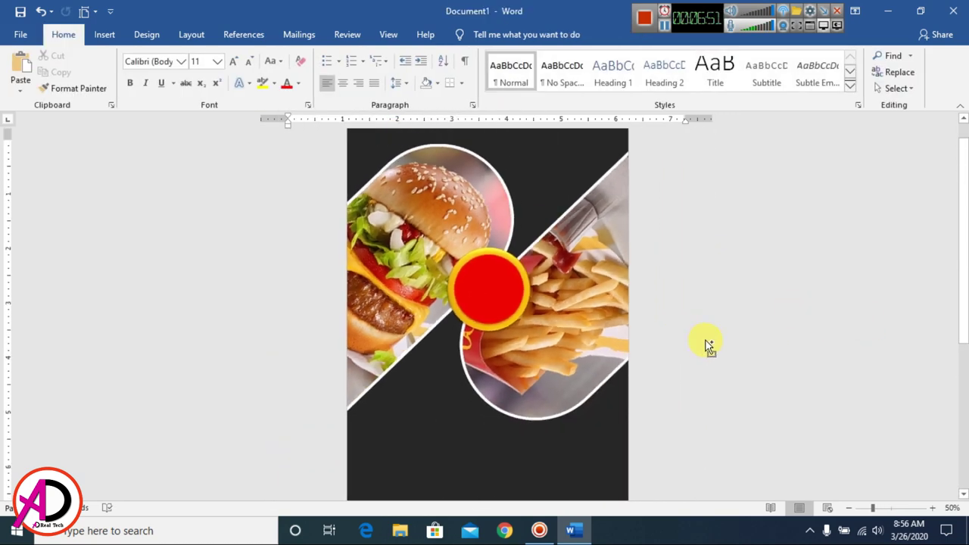
pyautogui.scroll(2, 707, 346)
pyautogui.scroll(-2, 634, 321)
pyautogui.scroll(3, 635, 321)
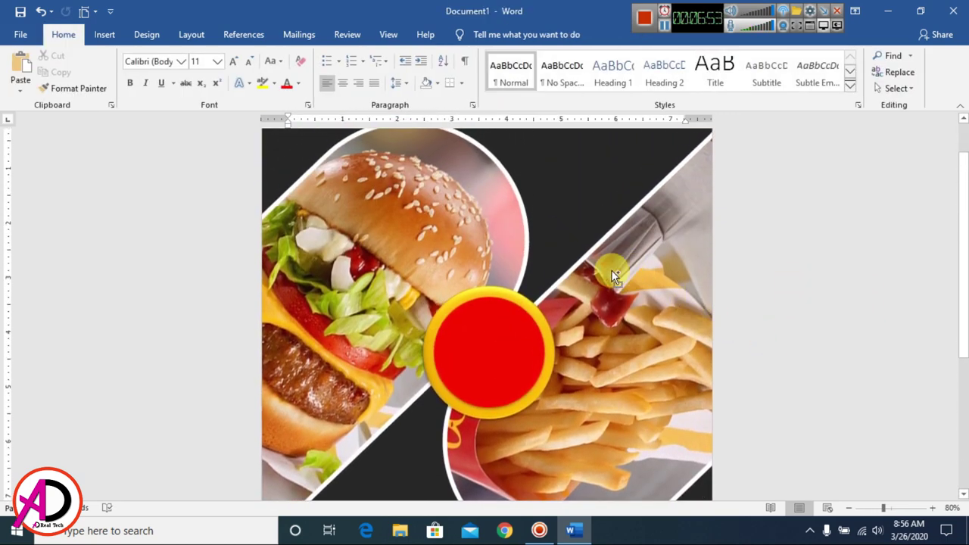
pyautogui.click(497, 339)
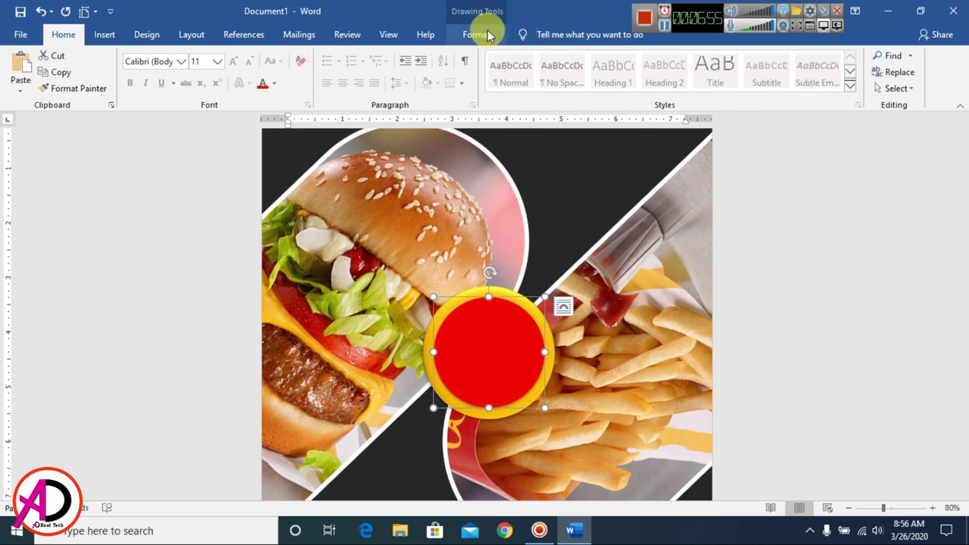
pyautogui.click(476, 34)
pyautogui.click(318, 89)
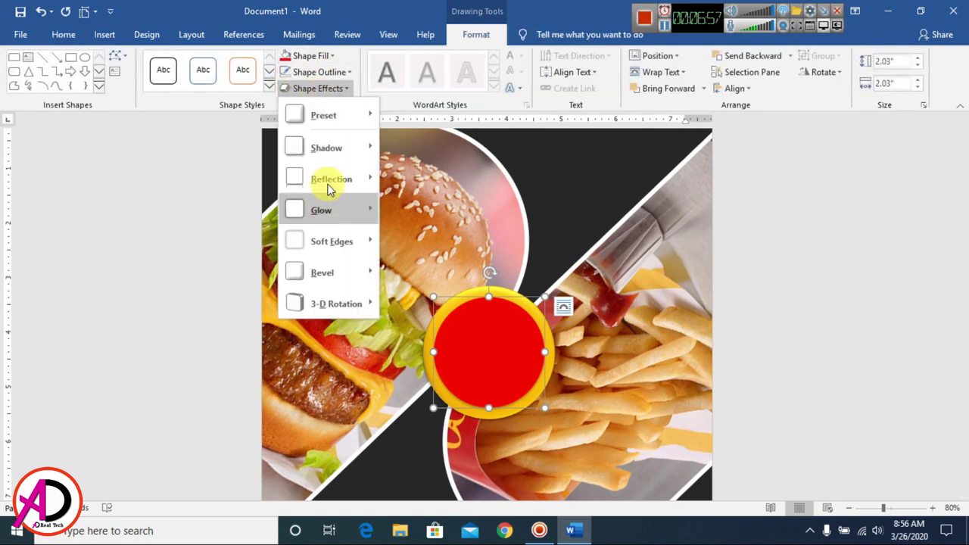
pyautogui.moveTo(321, 112)
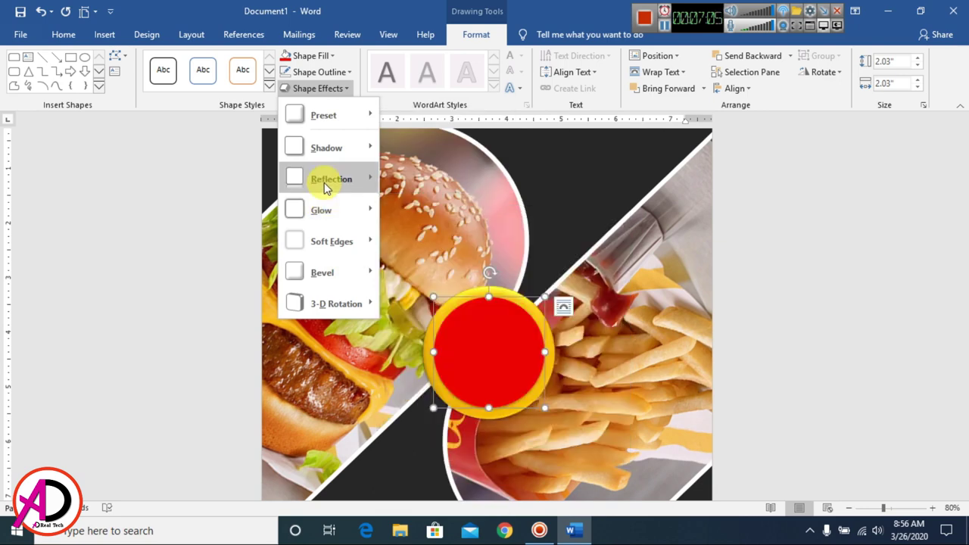
pyautogui.moveTo(322, 181)
pyautogui.moveTo(315, 147)
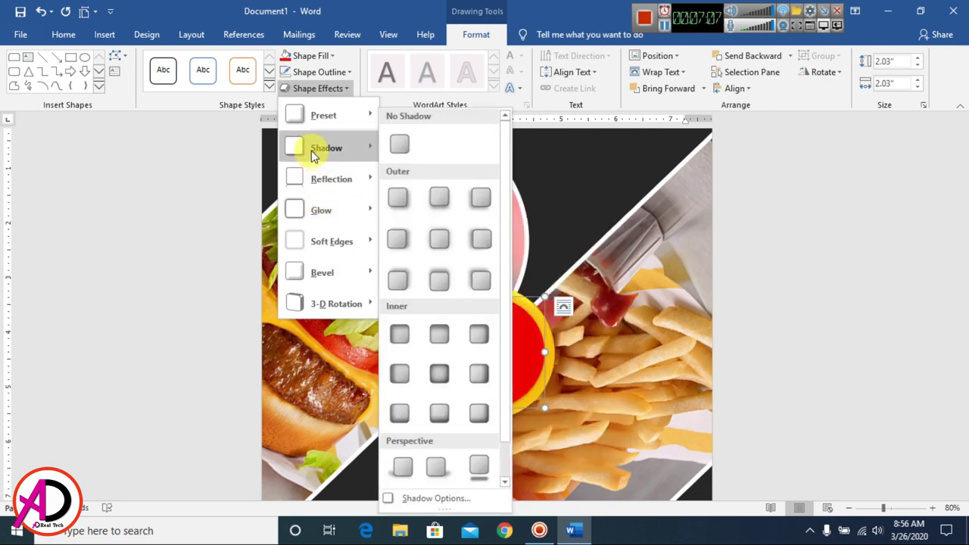
pyautogui.click(439, 377)
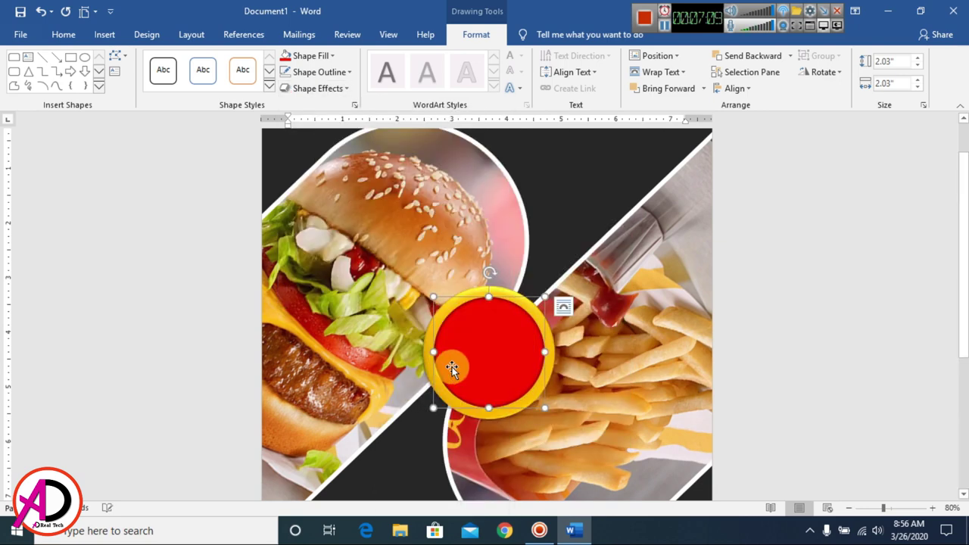
pyautogui.click(656, 322)
pyautogui.keyDown('ctrl'); pyautogui.scroll(-4, 667, 333); pyautogui.keyUp('ctrl')
pyautogui.keyDown('ctrl'); pyautogui.scroll(5, 685, 342); pyautogui.keyUp('ctrl')
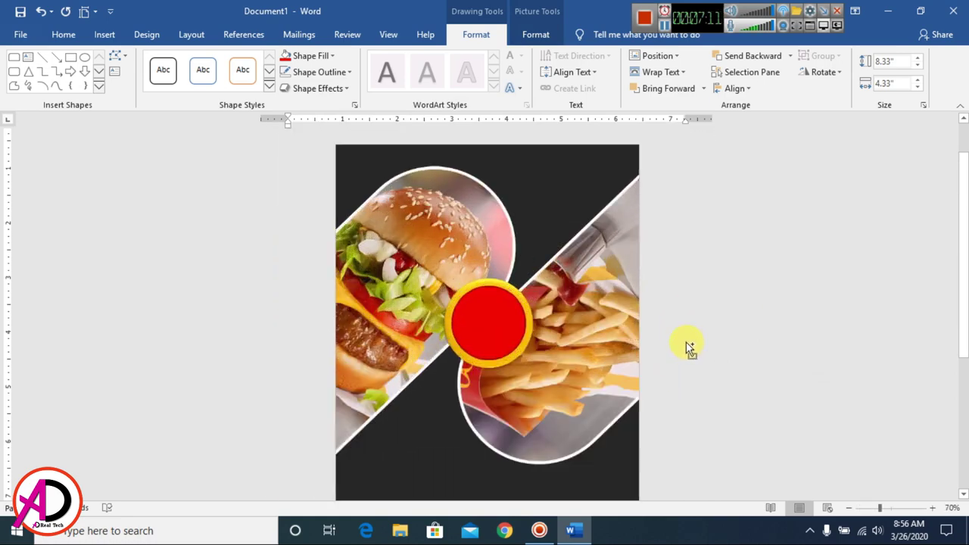
pyautogui.keyDown('ctrl'); pyautogui.scroll(-2, 568, 328); pyautogui.keyUp('ctrl')
pyautogui.keyDown('ctrl'); pyautogui.scroll(1, 817, 371); pyautogui.keyUp('ctrl')
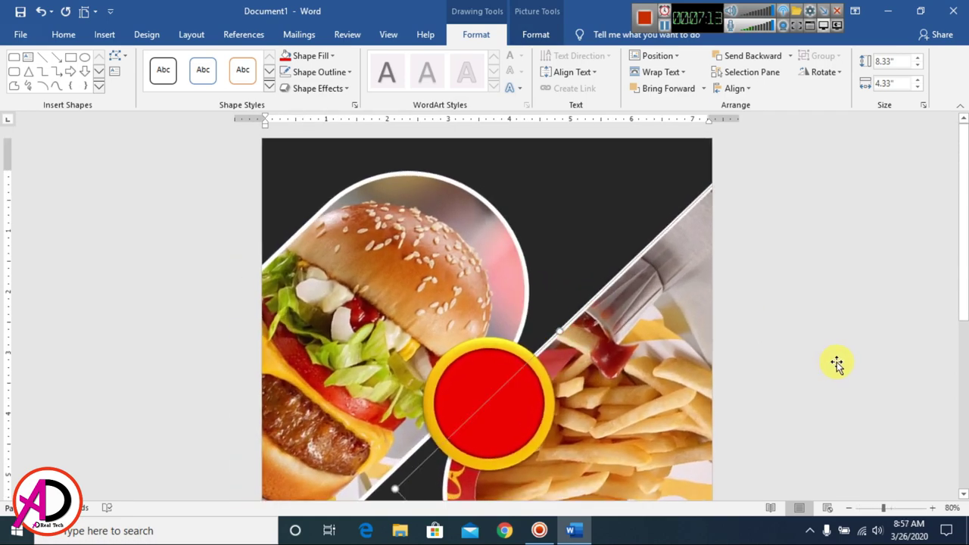
pyautogui.keyDown('ctrl'); pyautogui.scroll(2, 576, 319); pyautogui.keyUp('ctrl')
pyautogui.click(920, 264)
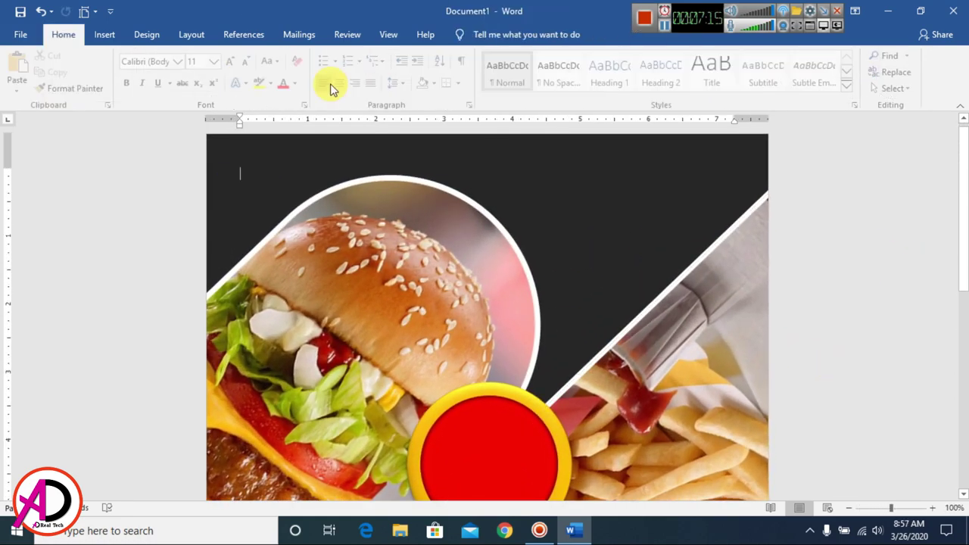
# Insert WordArt in the first black style reading "GREAT" and place it in the dark area at the page's upper right
pyautogui.click(106, 35)
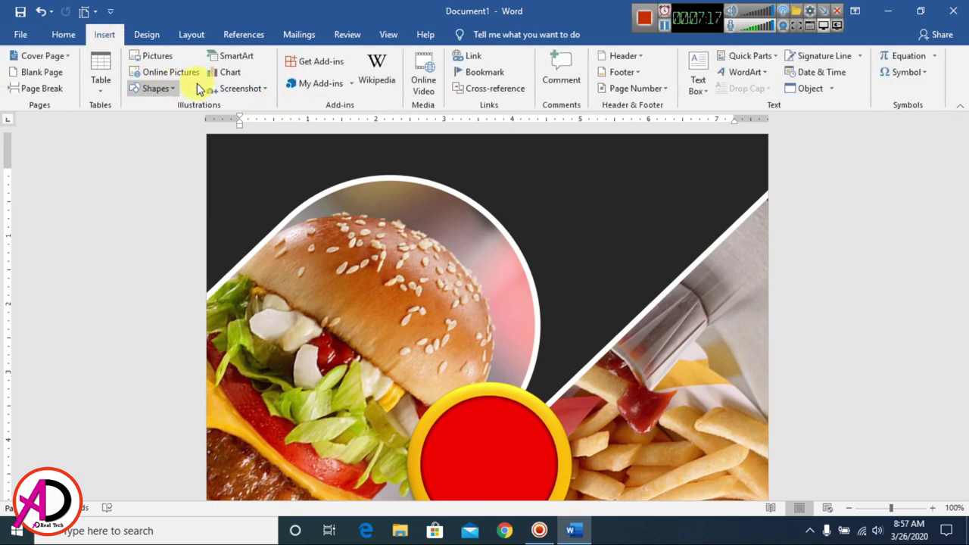
pyautogui.click(758, 70)
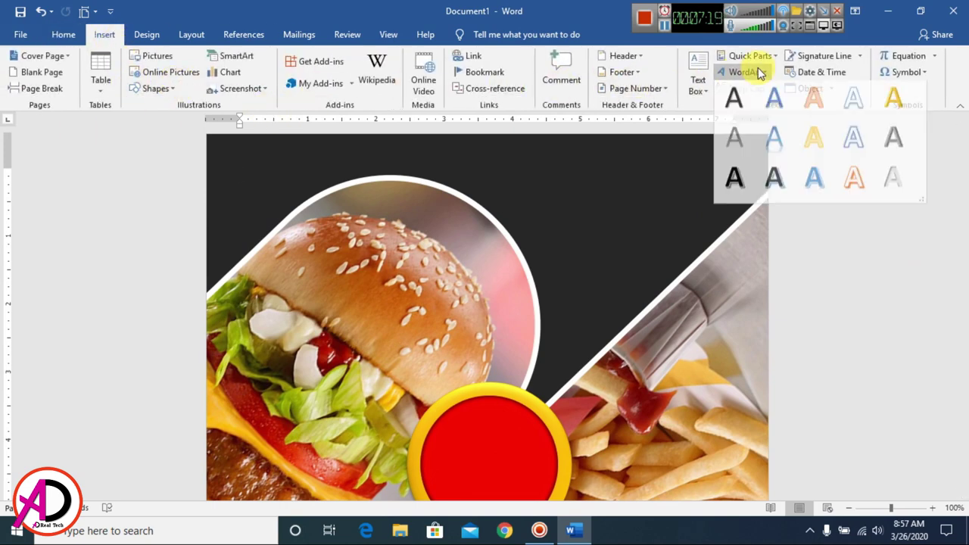
pyautogui.click(733, 106)
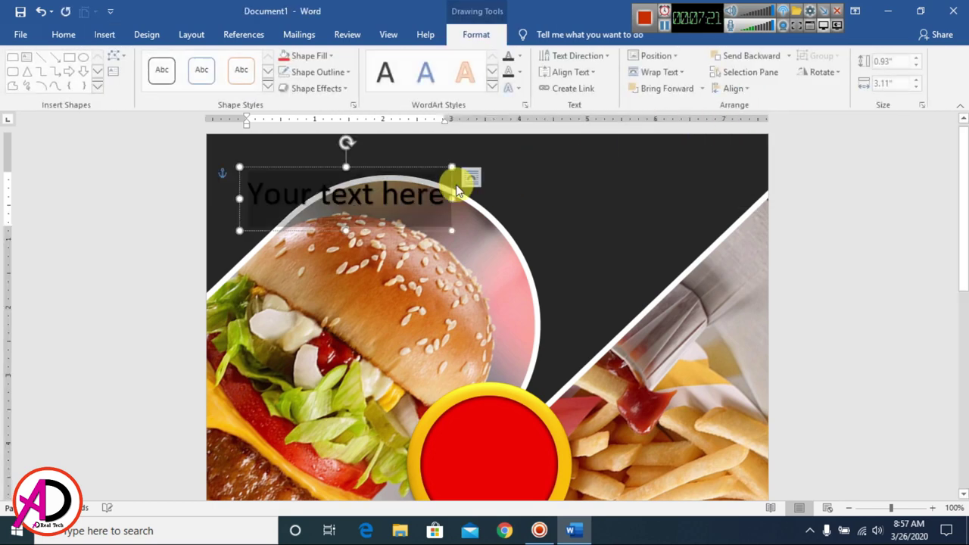
pyautogui.moveTo(372, 165); pyautogui.dragTo(657, 186)
pyautogui.hotkey('ctrl', 'a')
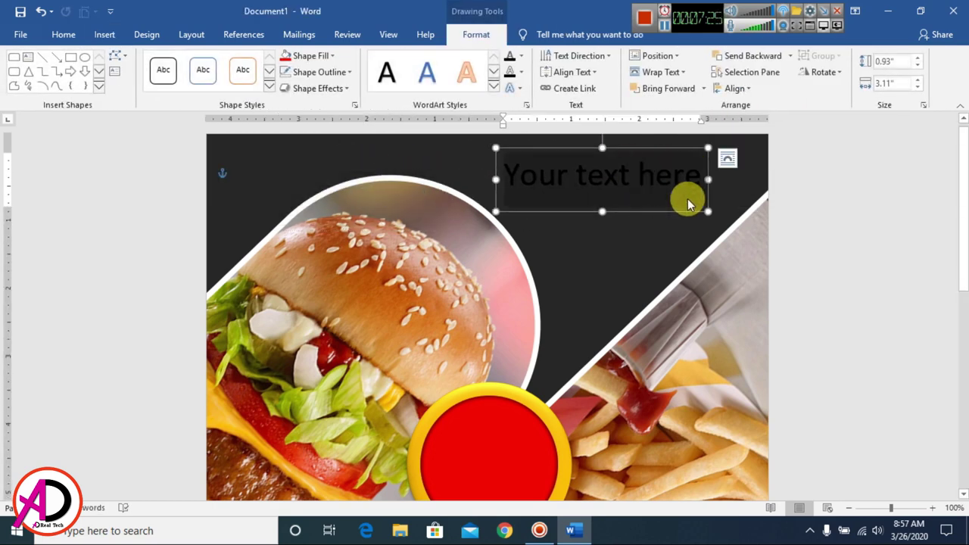
pyautogui.write('GREAT')
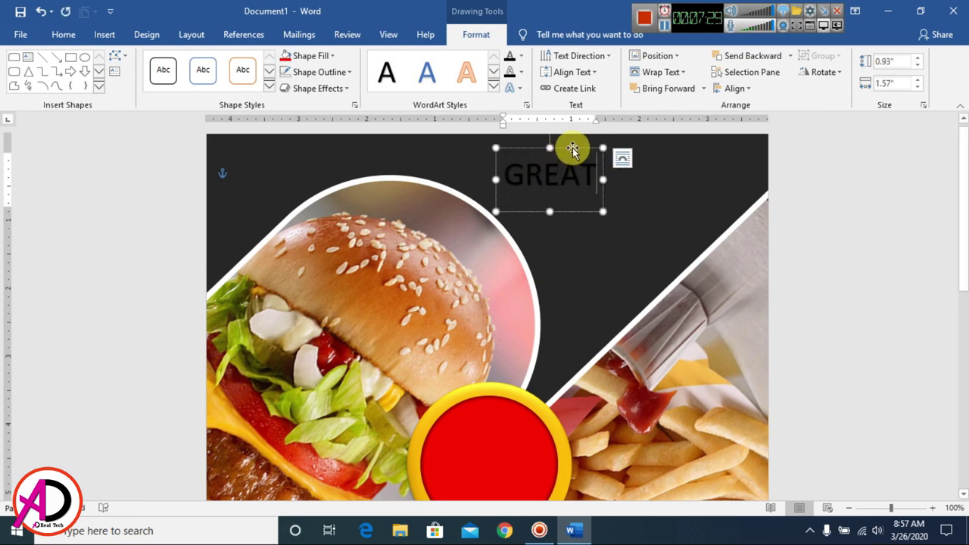
pyautogui.moveTo(573, 150); pyautogui.dragTo(663, 150)
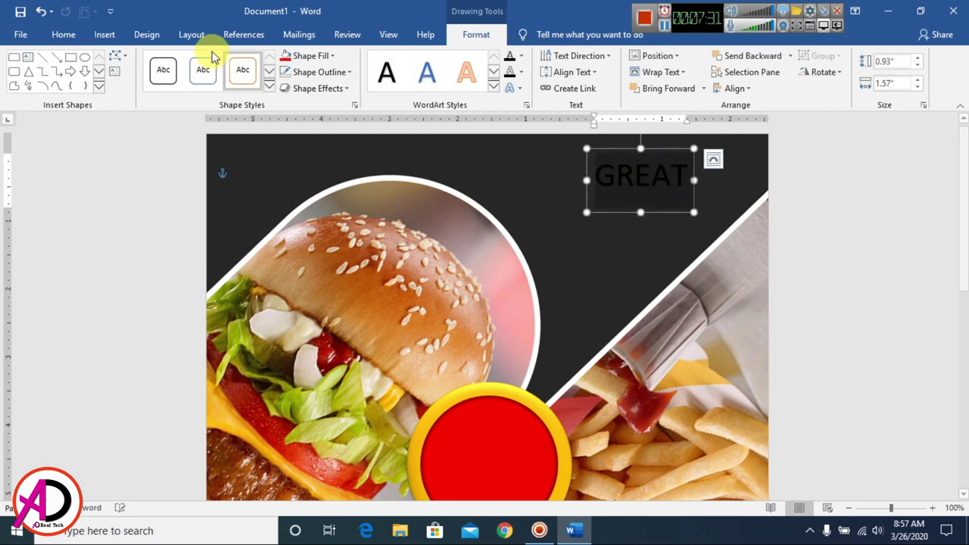
# Set the GREAT text's font to Glades Bold and nudge its box slightly to the right
pyautogui.click(64, 34)
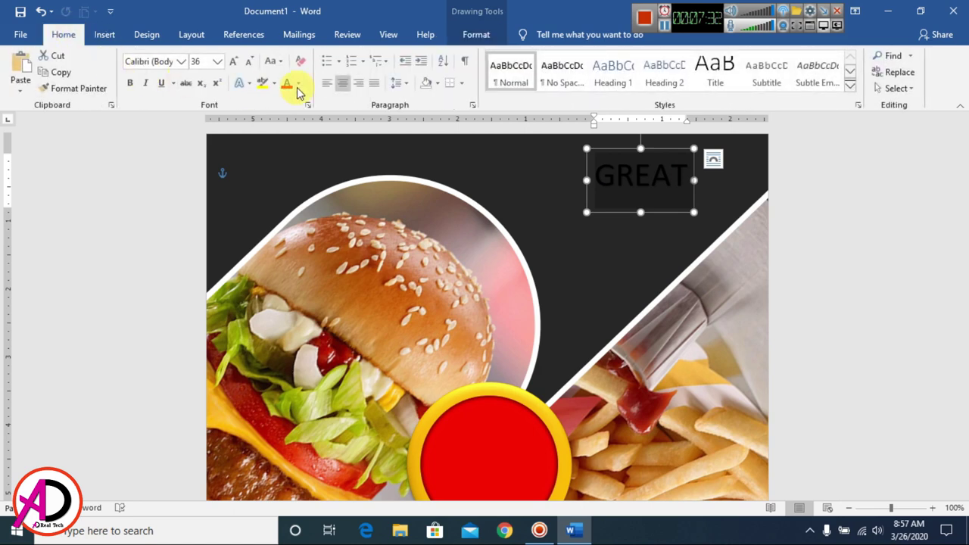
pyautogui.click(182, 62)
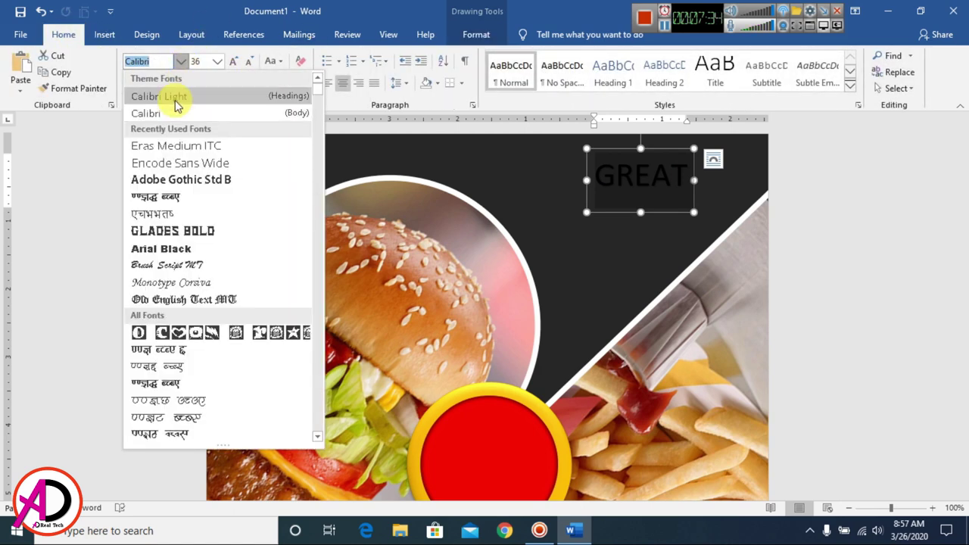
pyautogui.click(171, 231)
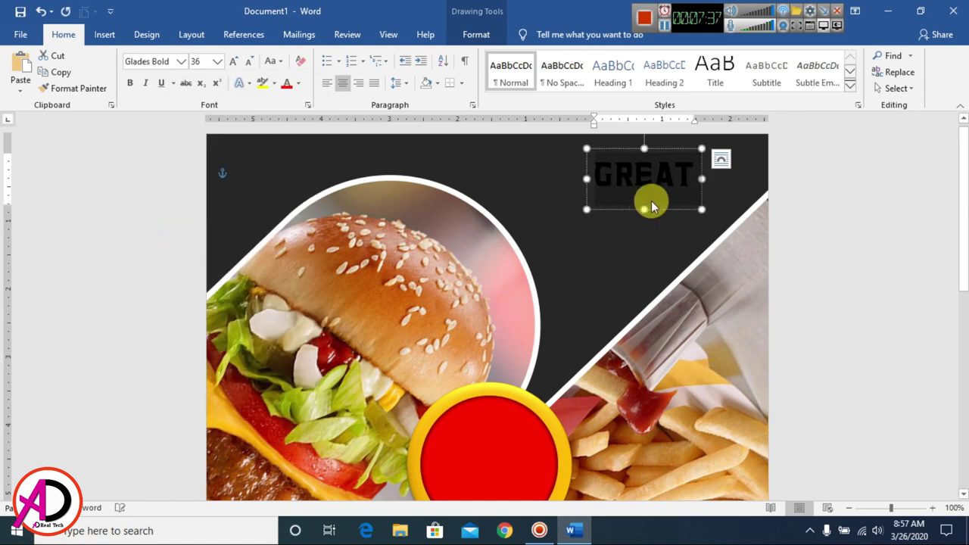
pyautogui.moveTo(671, 151); pyautogui.dragTo(675, 152)
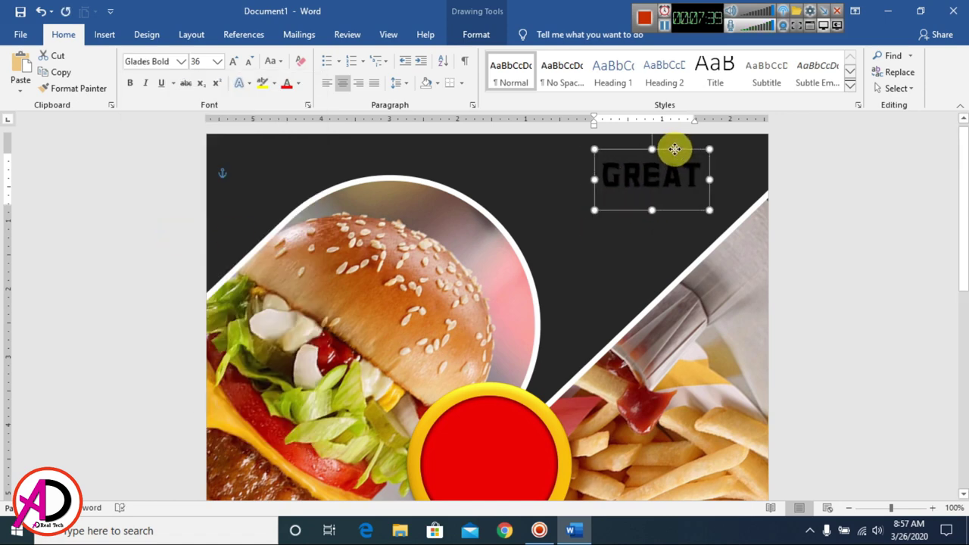
# Fill the GREAT text with standard Yellow and remove its text outline
pyautogui.click(493, 34)
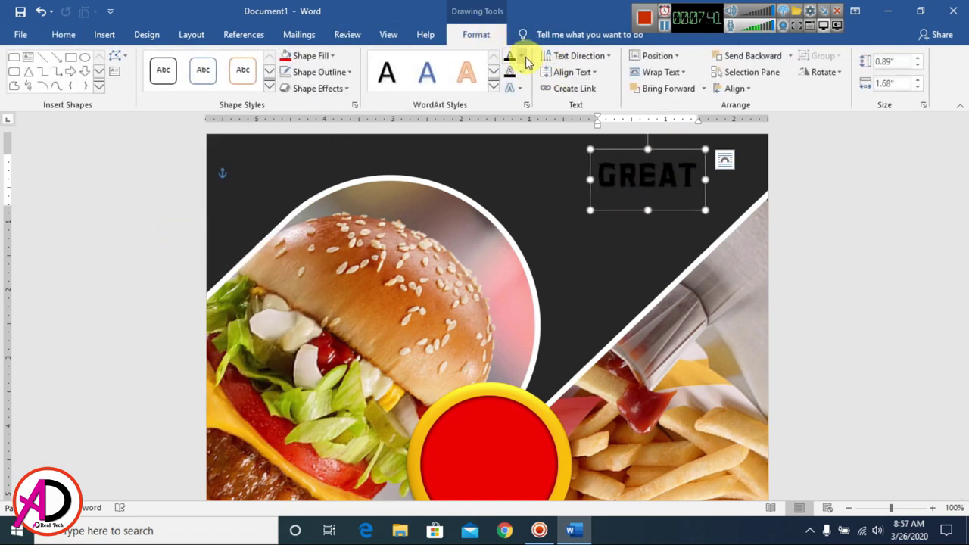
pyautogui.click(519, 56)
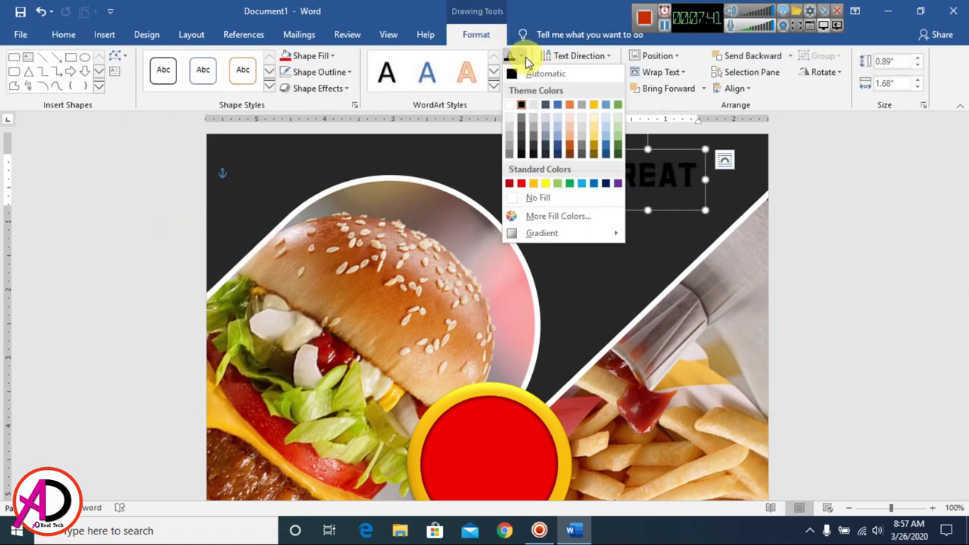
pyautogui.click(549, 185)
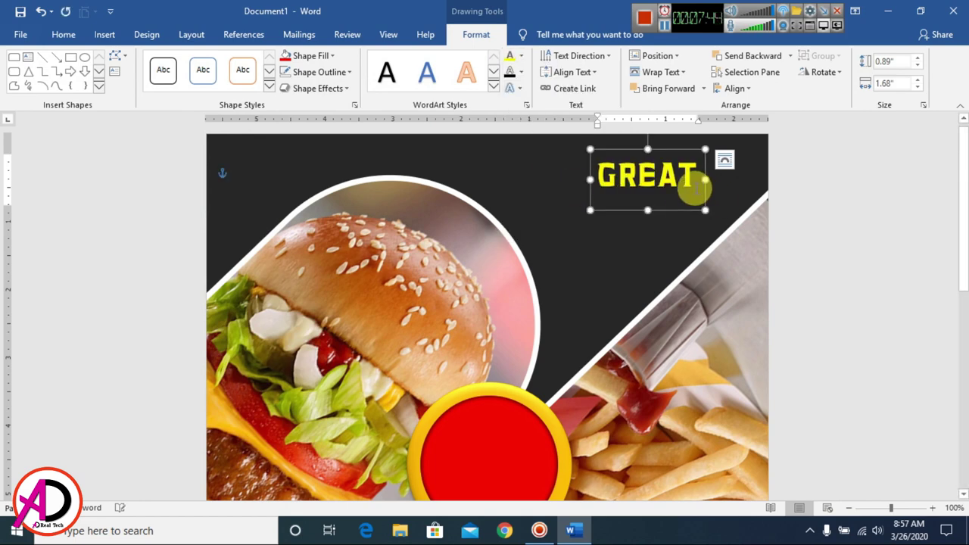
pyautogui.click(526, 76)
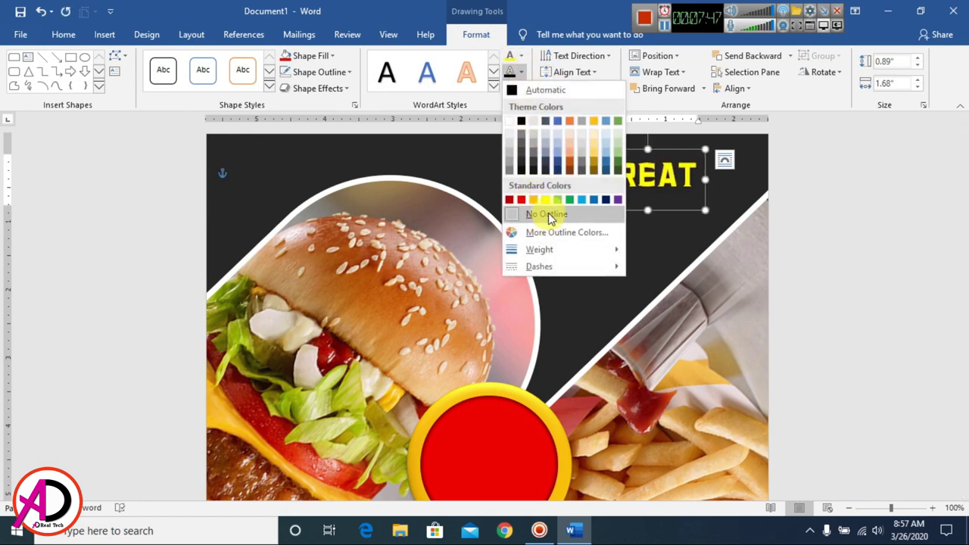
pyautogui.click(548, 213)
# Remove the shadow from the GREAT text and resize its box to about 0.71" high by 2" wide
pyautogui.click(513, 88)
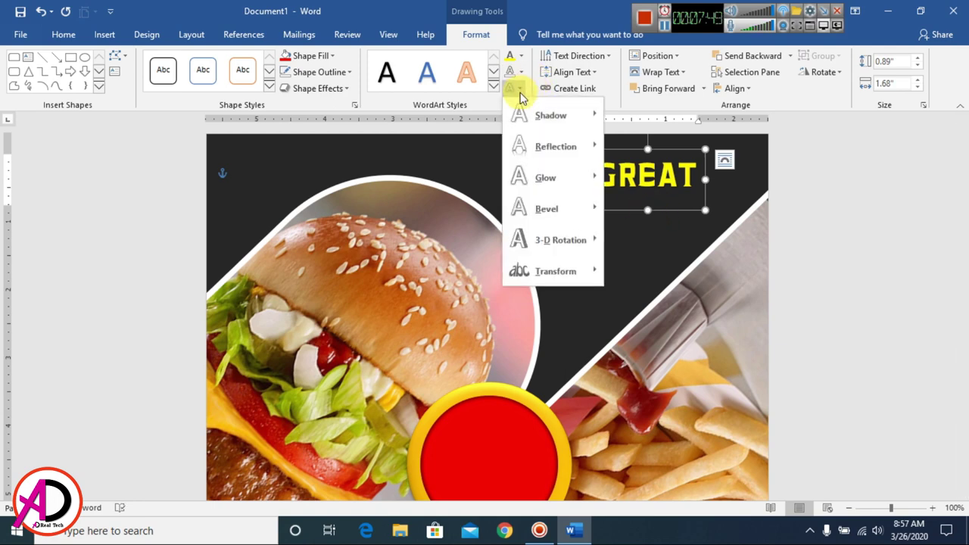
pyautogui.moveTo(540, 152)
pyautogui.moveTo(552, 115)
pyautogui.click(638, 141)
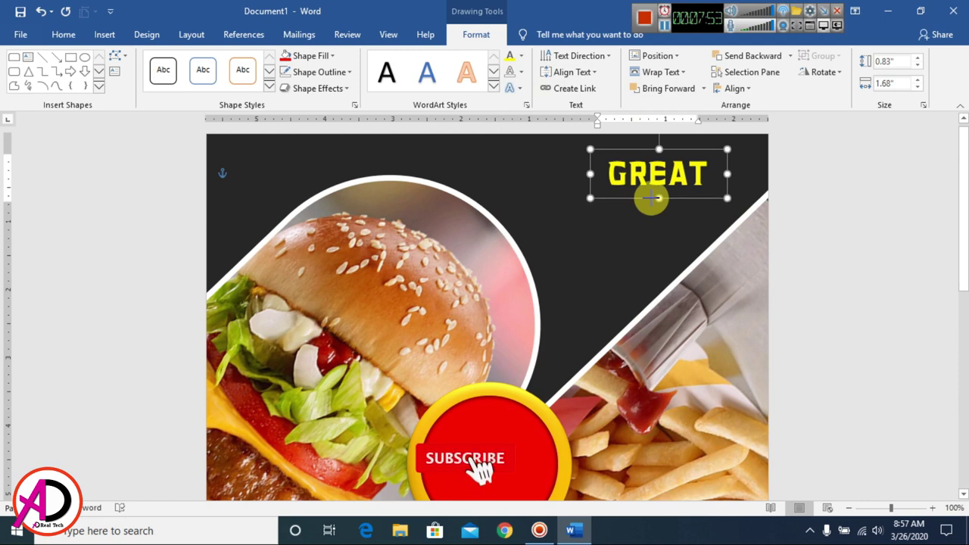
pyautogui.click(909, 217)
pyautogui.click(661, 170)
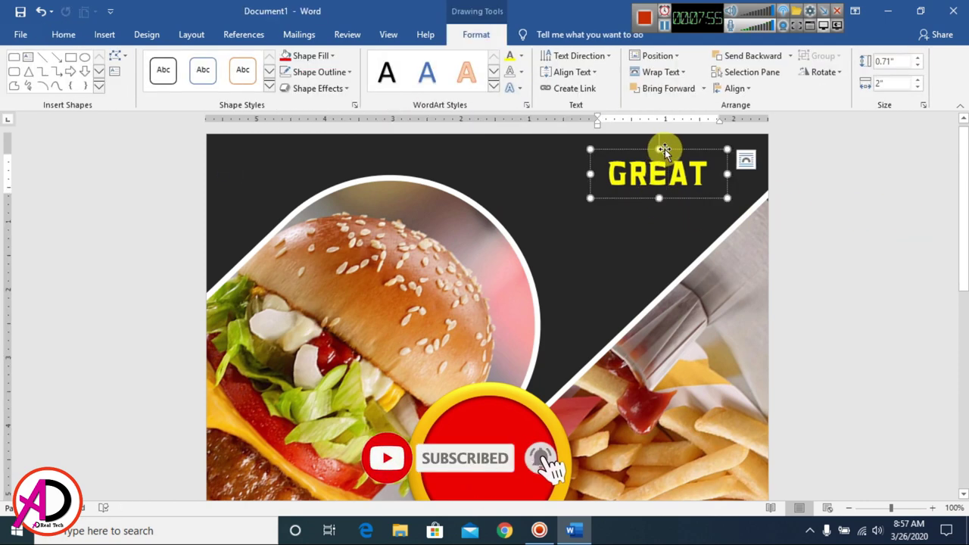
# Duplicate the GREAT text directly below the original and change the copy's wording to "TASTE"
pyautogui.moveTo(674, 151); pyautogui.dragTo(684, 196)
pyautogui.doubleClick(651, 220)
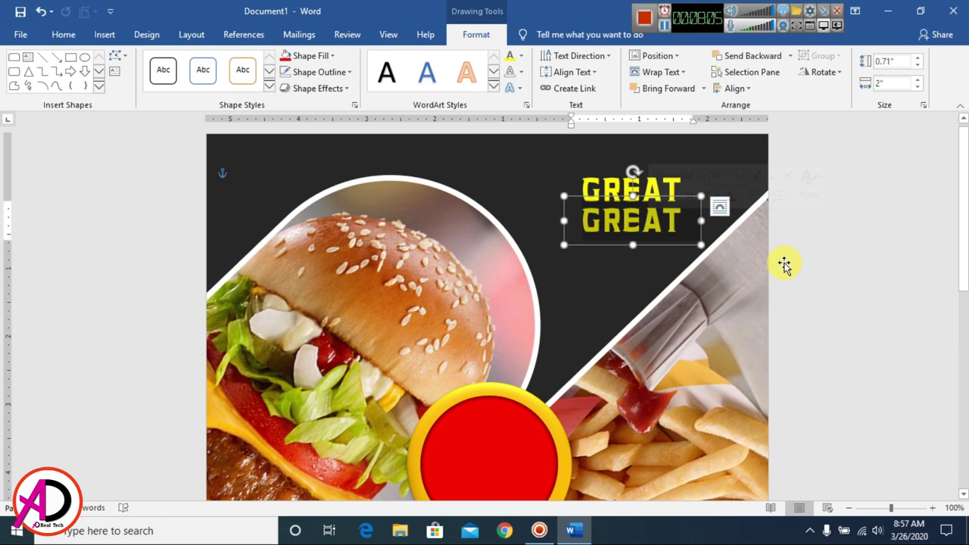
pyautogui.write('TAST')
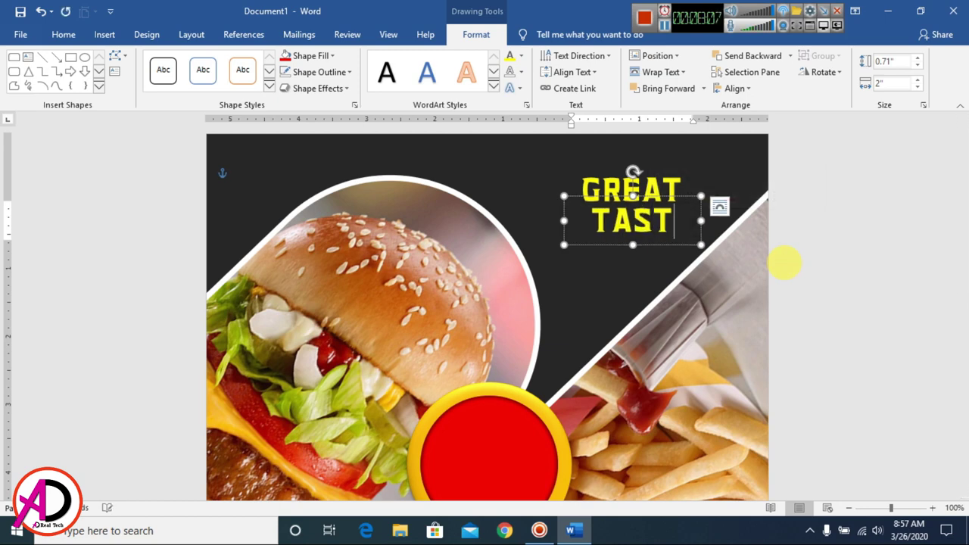
pyautogui.write('E')
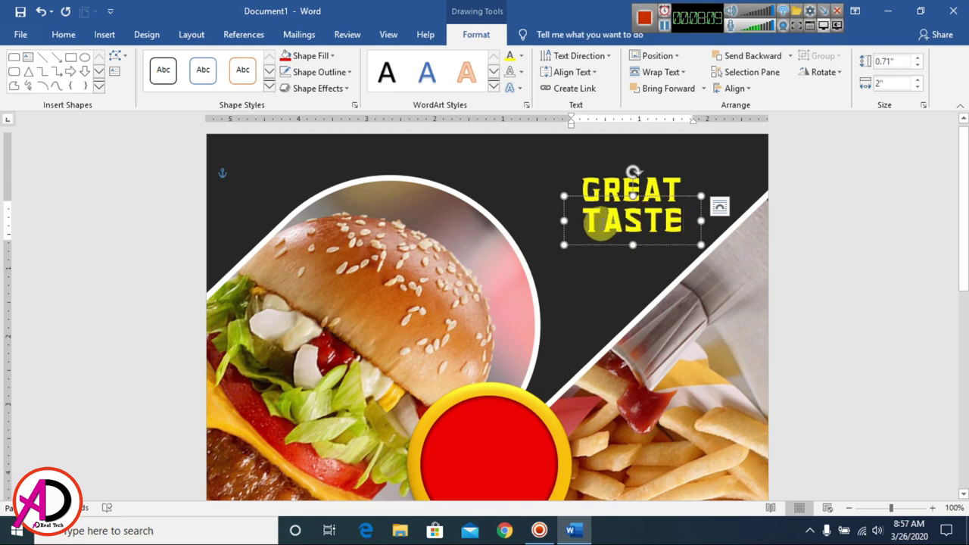
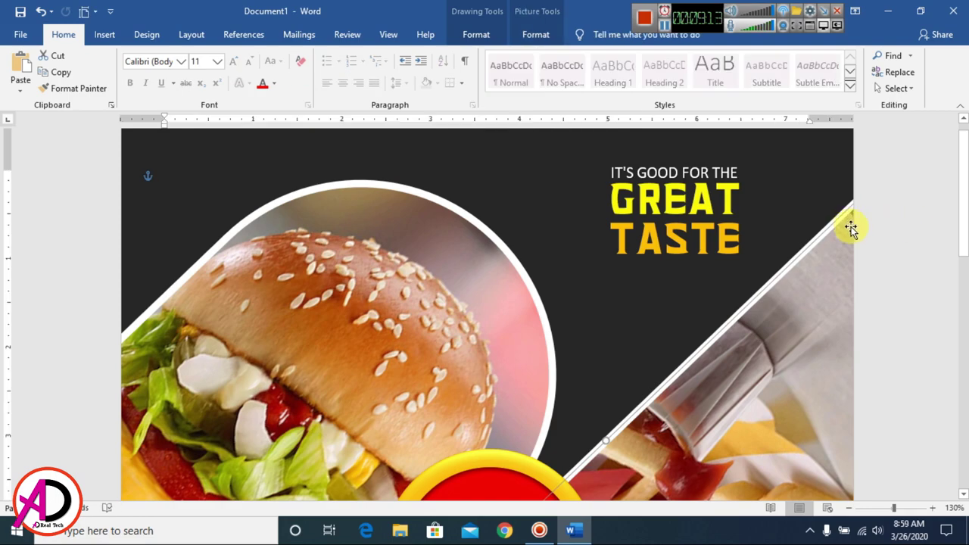
# Insert another WordArt in the first black style and move it over the red circular badge
pyautogui.scroll(-8, 850, 225)
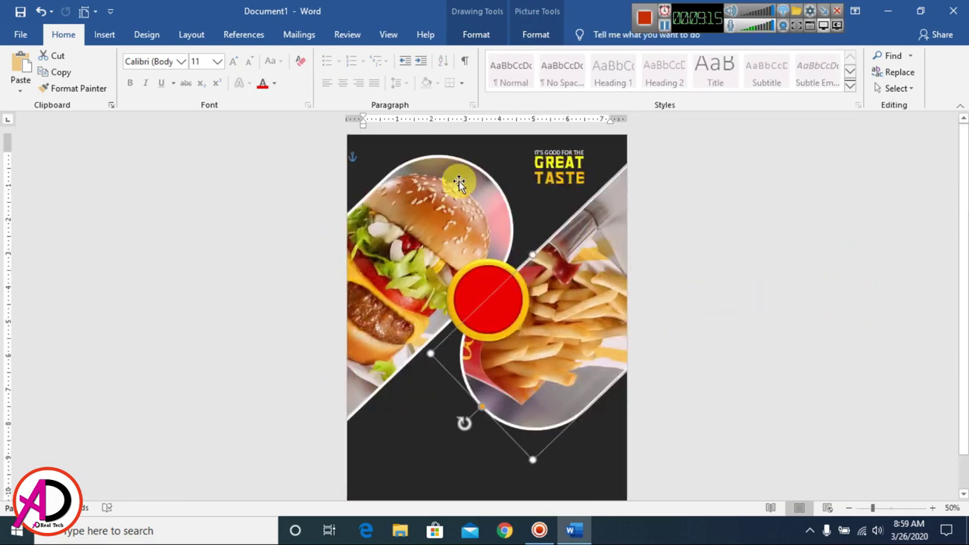
pyautogui.click(780, 288)
pyautogui.scroll(2, 700, 309)
pyautogui.scroll(1, 701, 309)
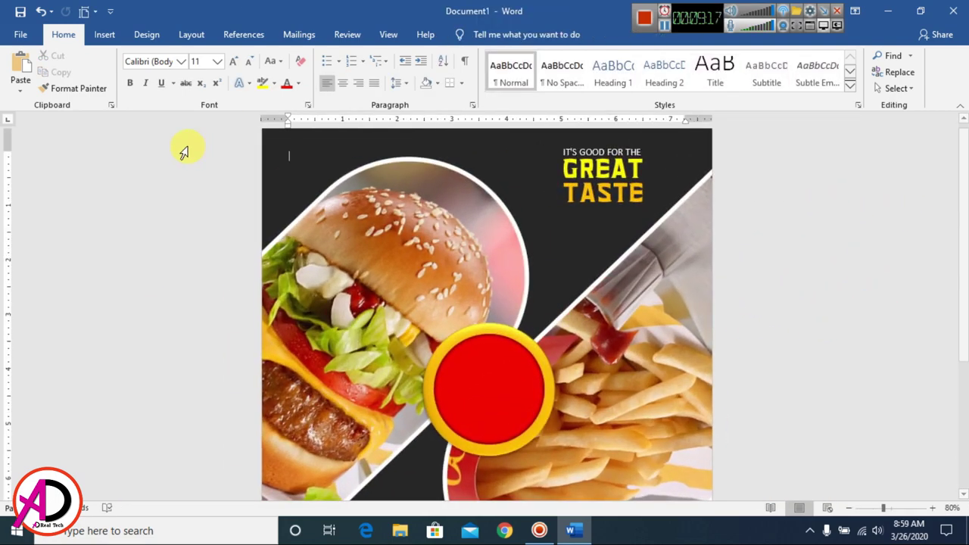
pyautogui.scroll(2, 525, 177)
pyautogui.click(102, 41)
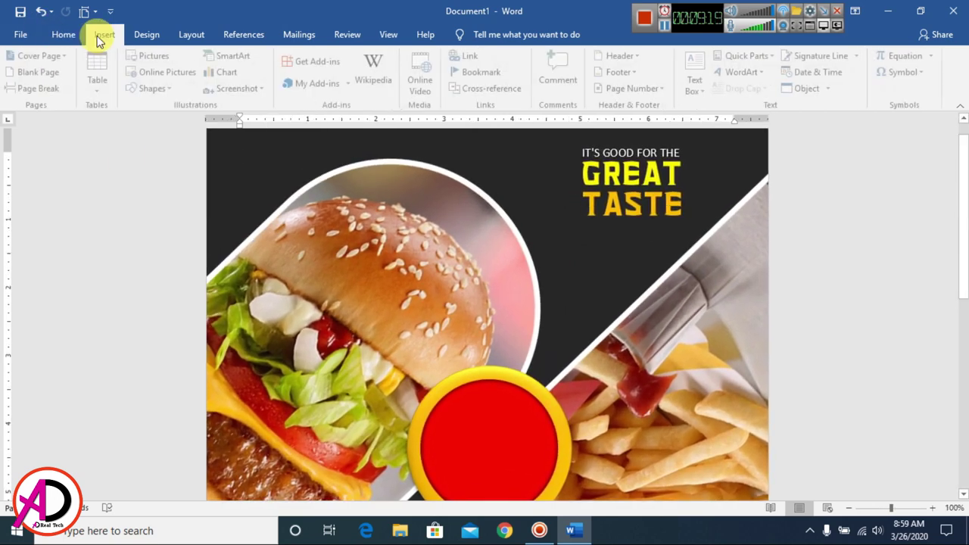
pyautogui.click(742, 72)
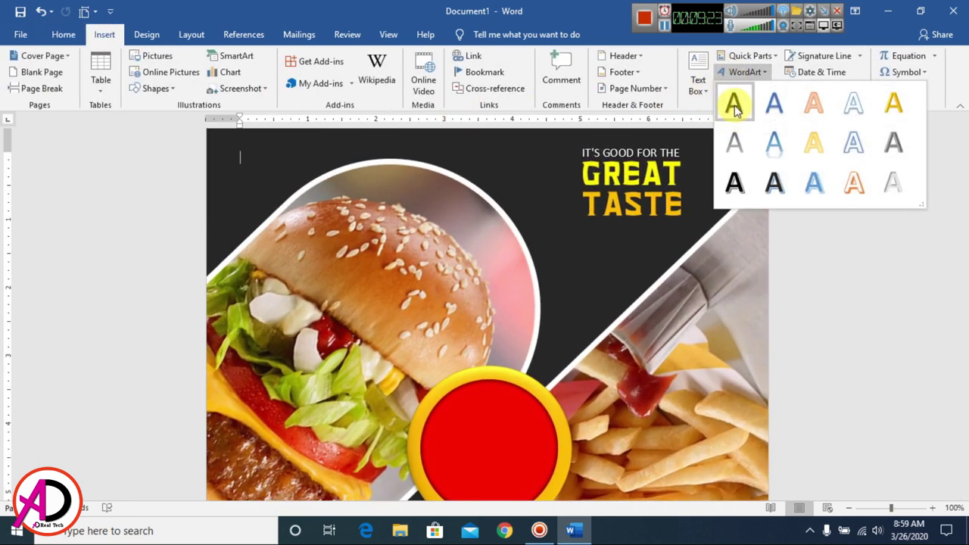
pyautogui.click(735, 105)
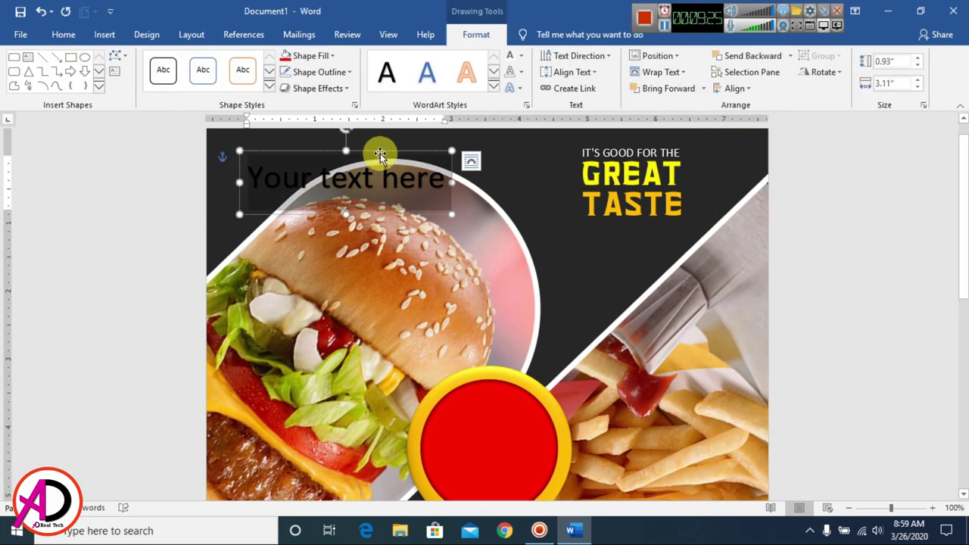
pyautogui.moveTo(380, 155); pyautogui.dragTo(512, 396)
pyautogui.scroll(-1, 515, 409)
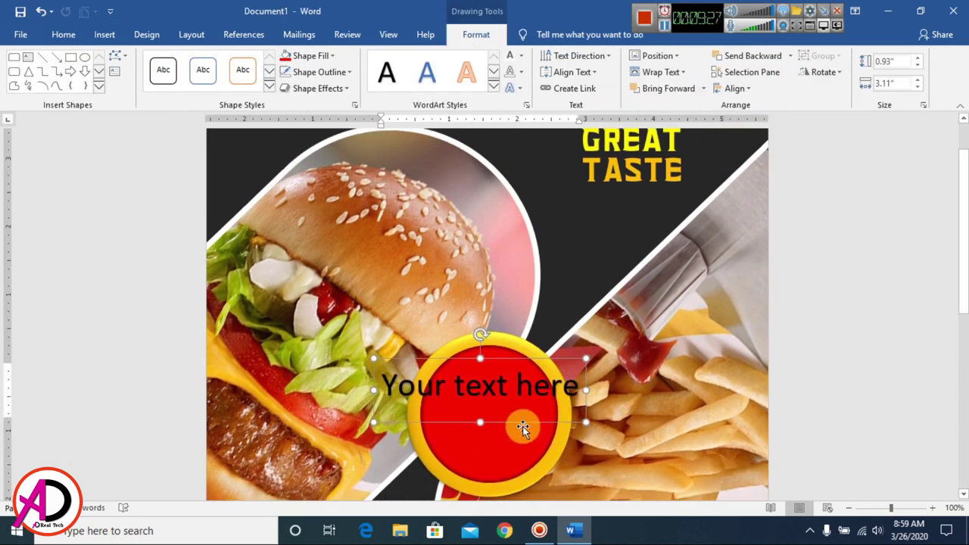
# Replace the placeholder wording of the new WordArt on the badge with "BUY 1 GET 1"
pyautogui.tripleClick(534, 386)
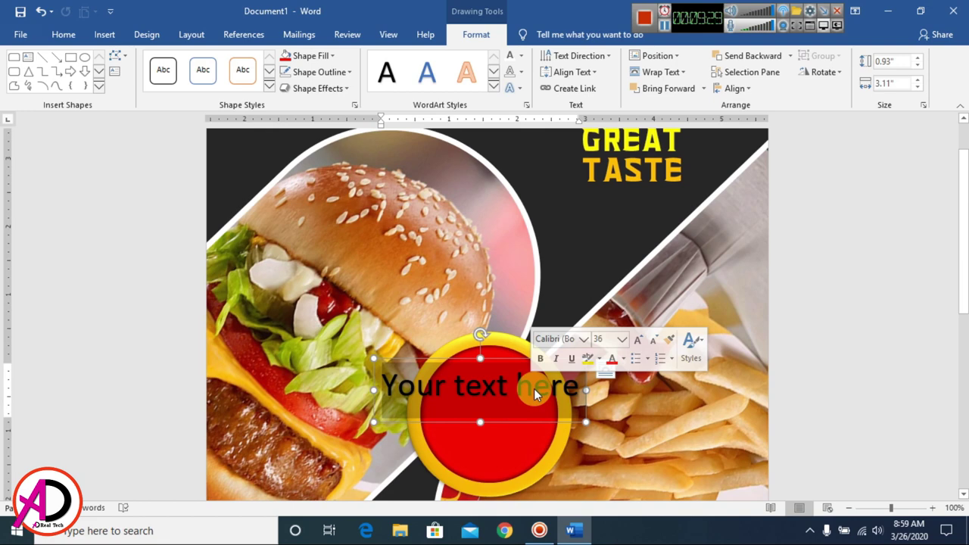
pyautogui.write('BU')
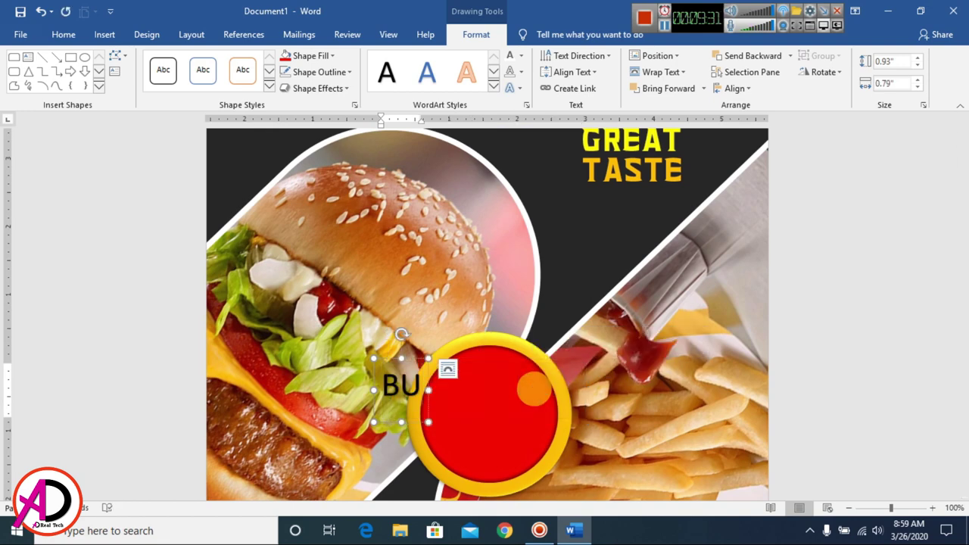
pyautogui.write('Y')
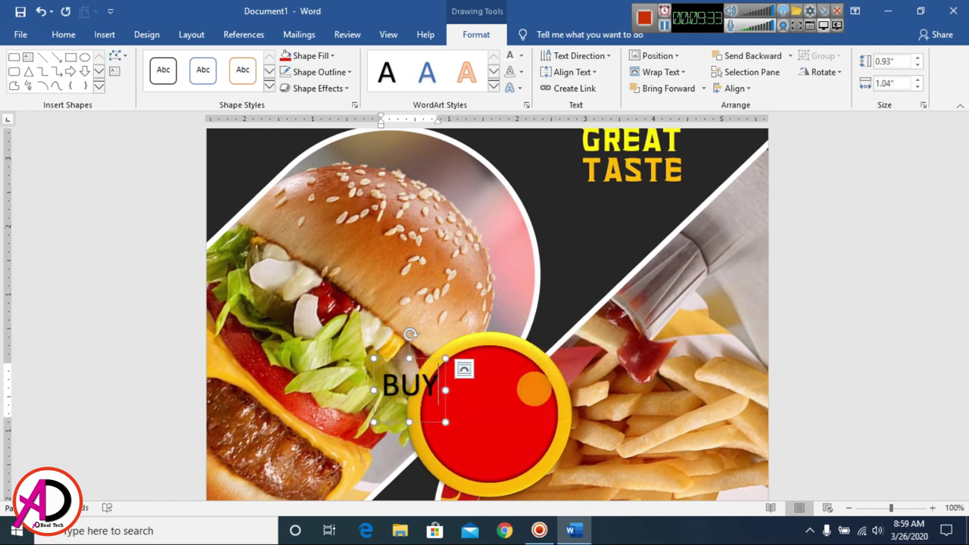
pyautogui.write(' 1')
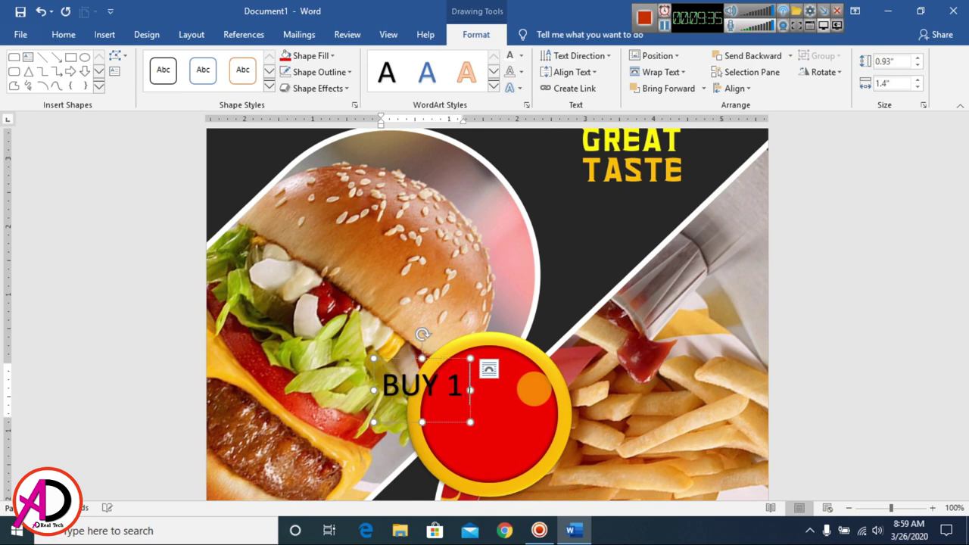
pyautogui.write(' GET 1')
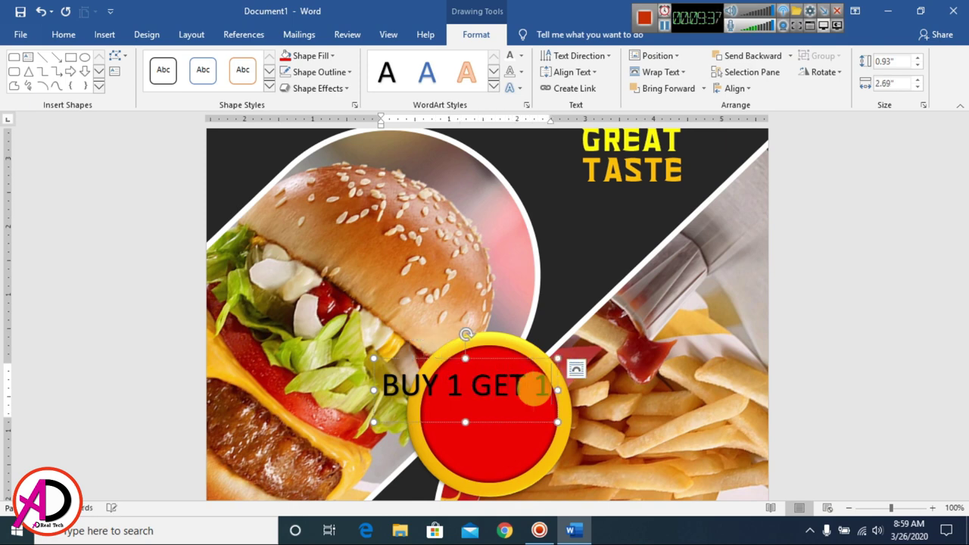
# Reduce the BUY 1 GET 1 box height to about 0.74", set its text to 22 pt and center it on the badge's upper half
pyautogui.hotkey('ctrl', 'a')
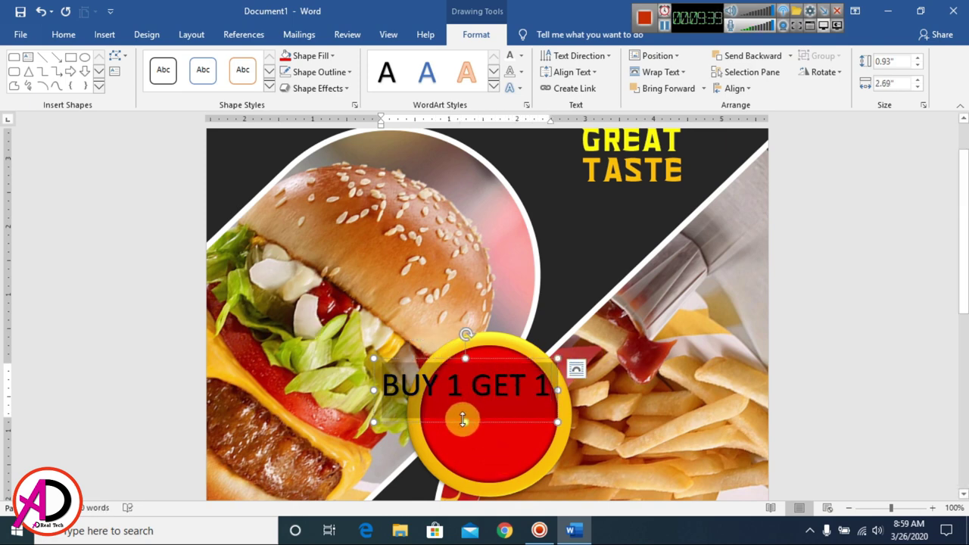
pyautogui.moveTo(470, 422); pyautogui.dragTo(98, 57)
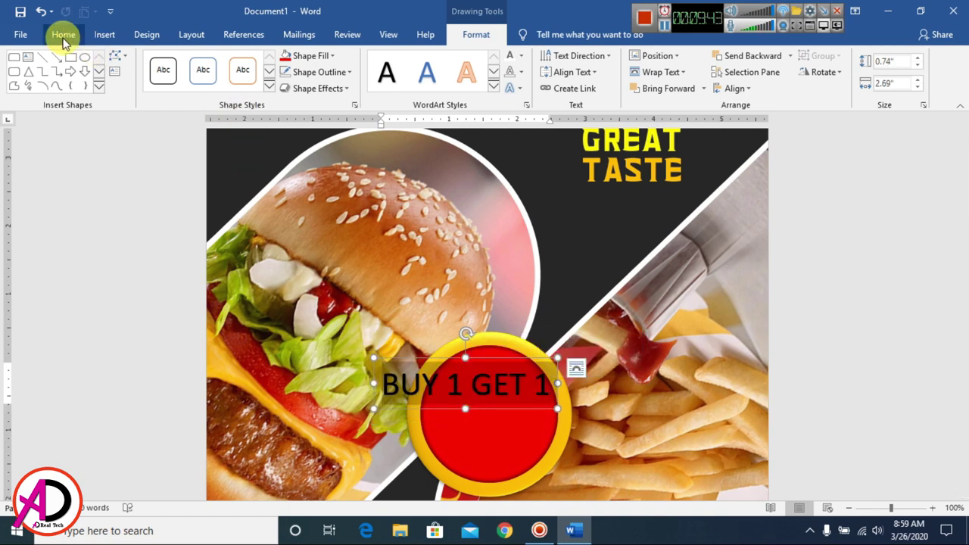
pyautogui.click(63, 35)
pyautogui.click(250, 65)
pyautogui.click(250, 65)
pyautogui.click(250, 65)
pyautogui.click(250, 65)
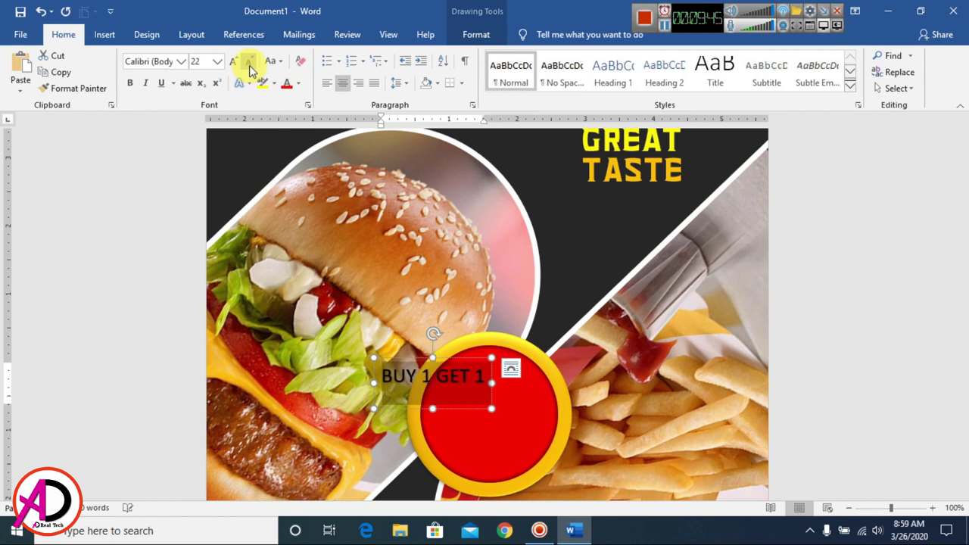
pyautogui.moveTo(453, 360); pyautogui.dragTo(509, 372)
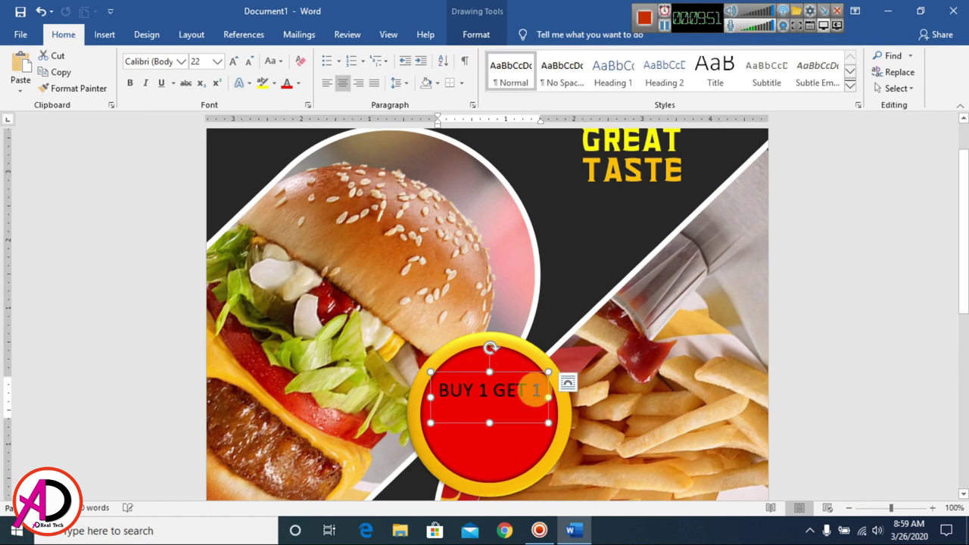
# Fill the BUY 1 GET 1 text with white and make it bold
pyautogui.click(503, 393)
pyautogui.tripleClick(503, 394)
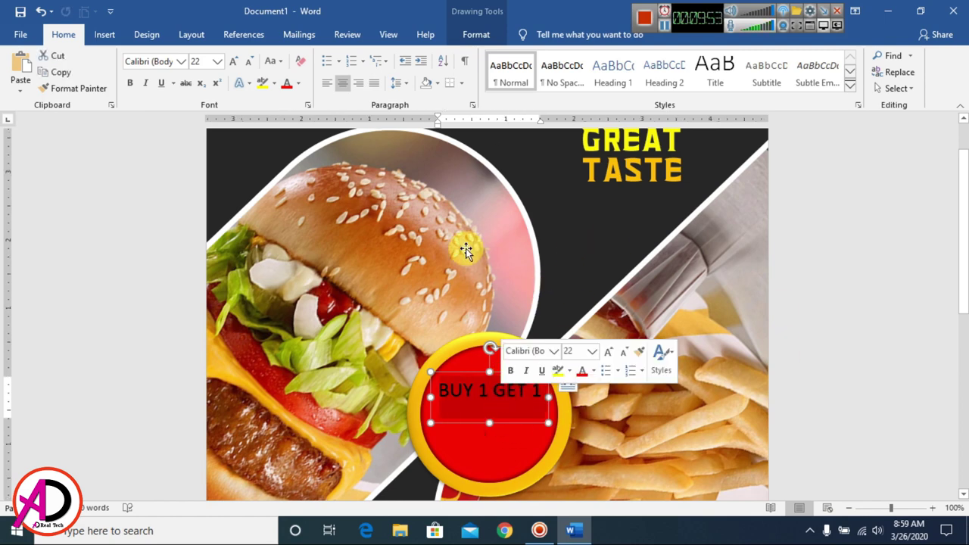
pyautogui.click(469, 35)
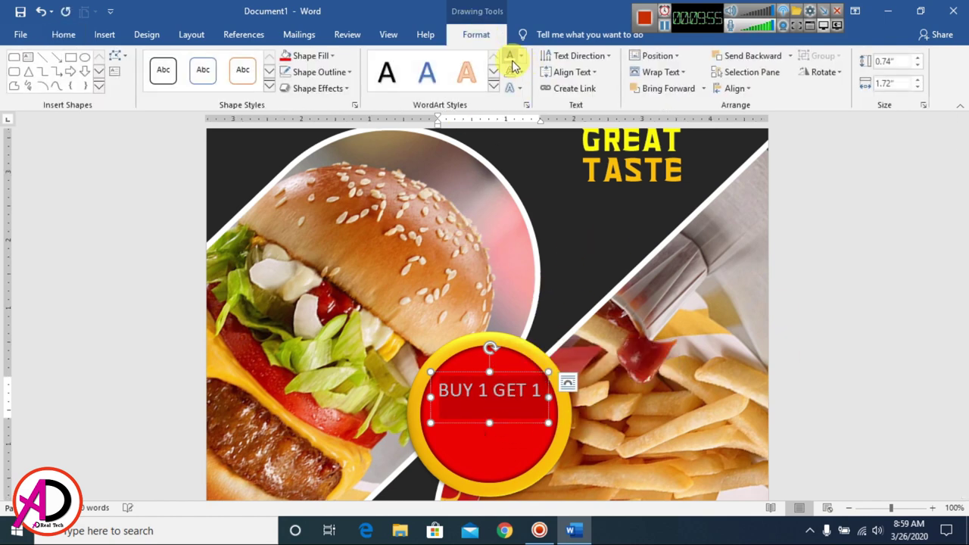
pyautogui.click(563, 422)
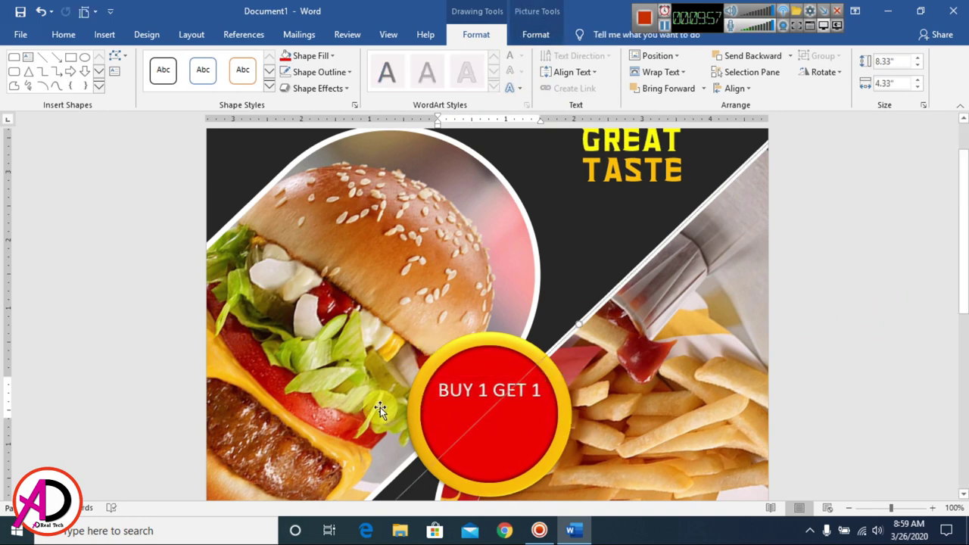
pyautogui.tripleClick(459, 407)
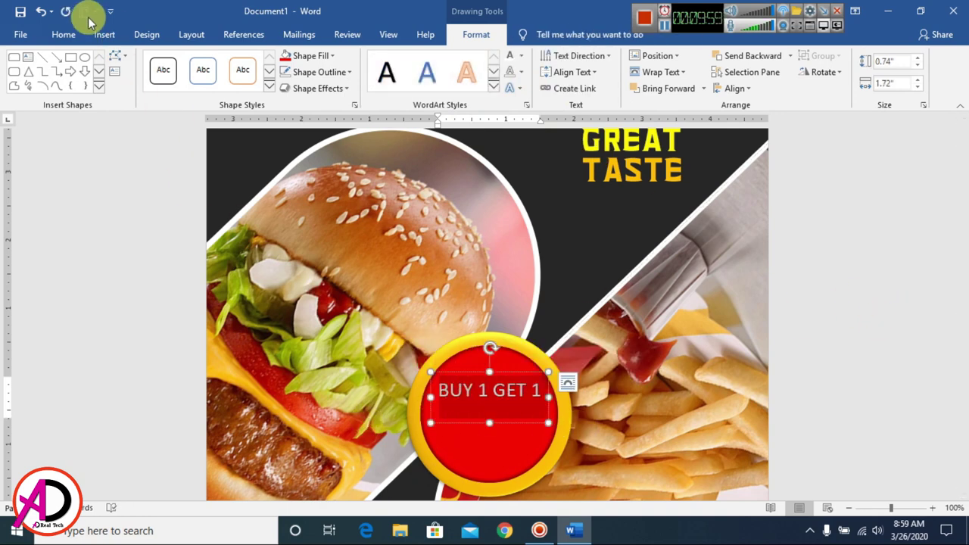
pyautogui.click(68, 34)
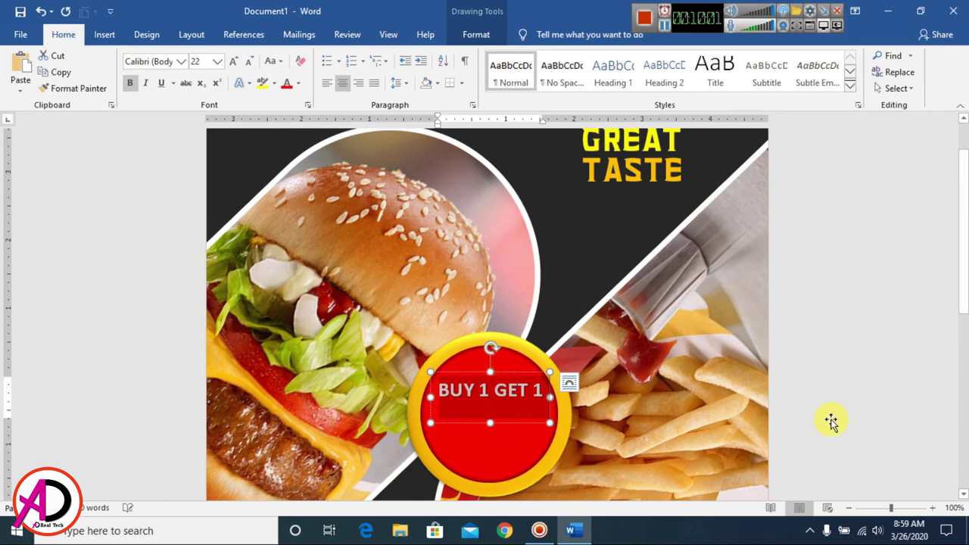
pyautogui.click(811, 401)
# Insert a WordArt in the first black style below BUY 1 GET 1 on the badge, with the text "FREE"
pyautogui.click(475, 463)
pyautogui.scroll(-4, 530, 468)
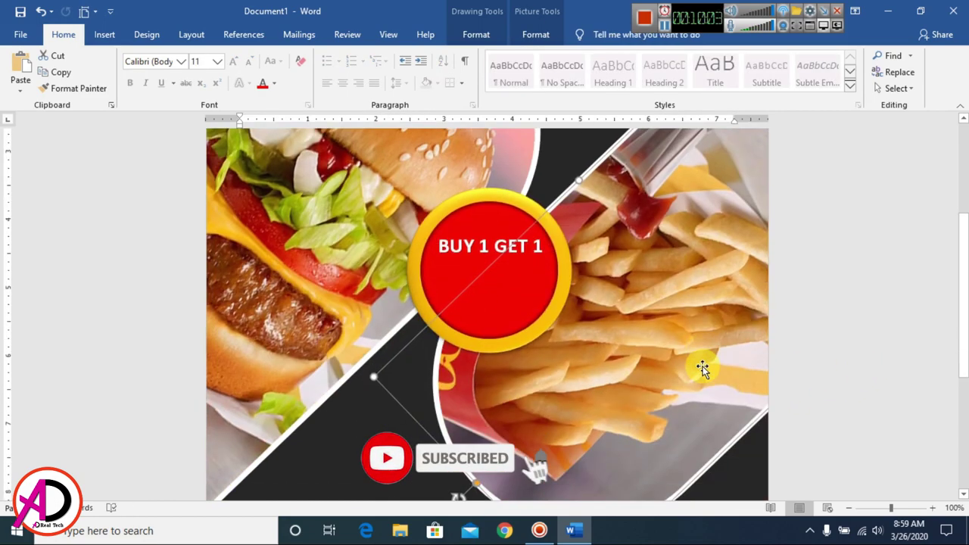
pyautogui.click(373, 482)
pyautogui.scroll(-2, 455, 371)
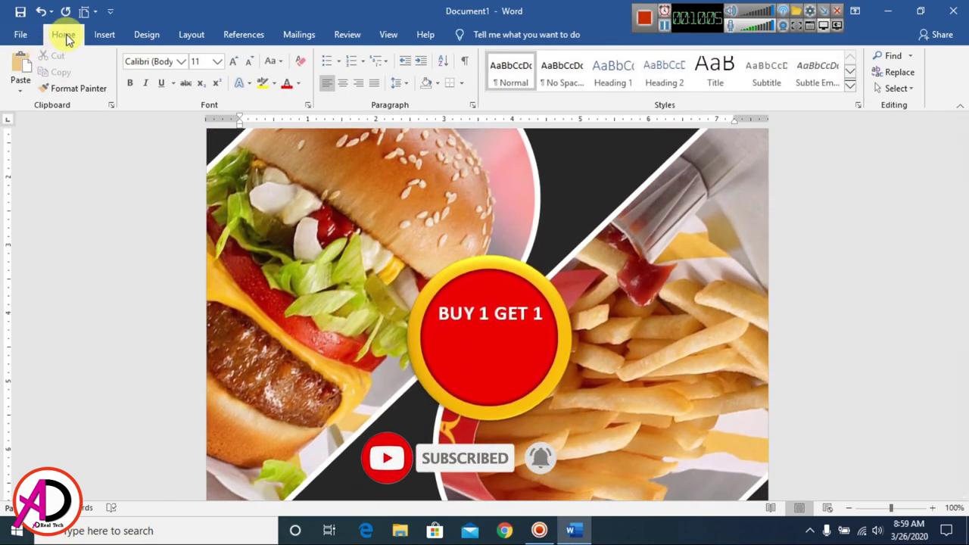
pyautogui.click(106, 35)
pyautogui.click(750, 72)
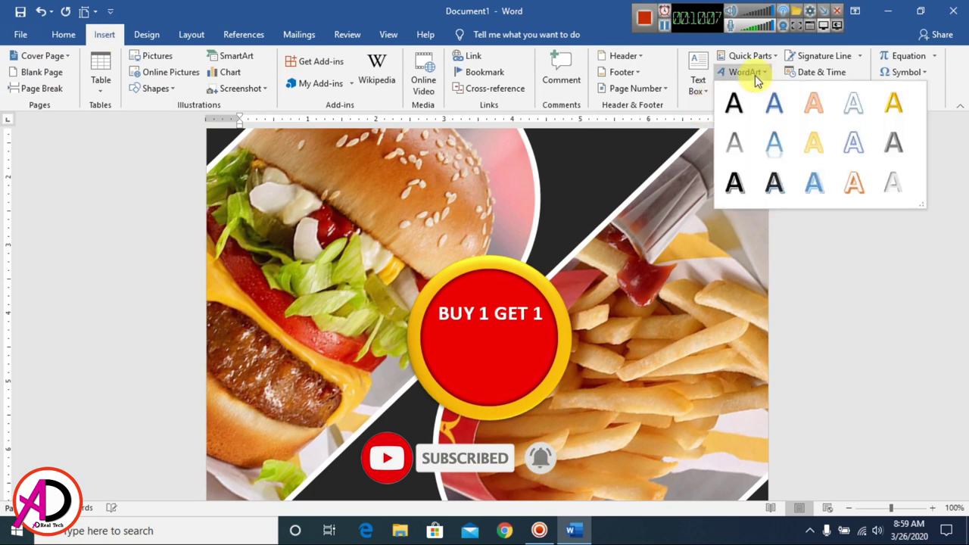
pyautogui.click(738, 107)
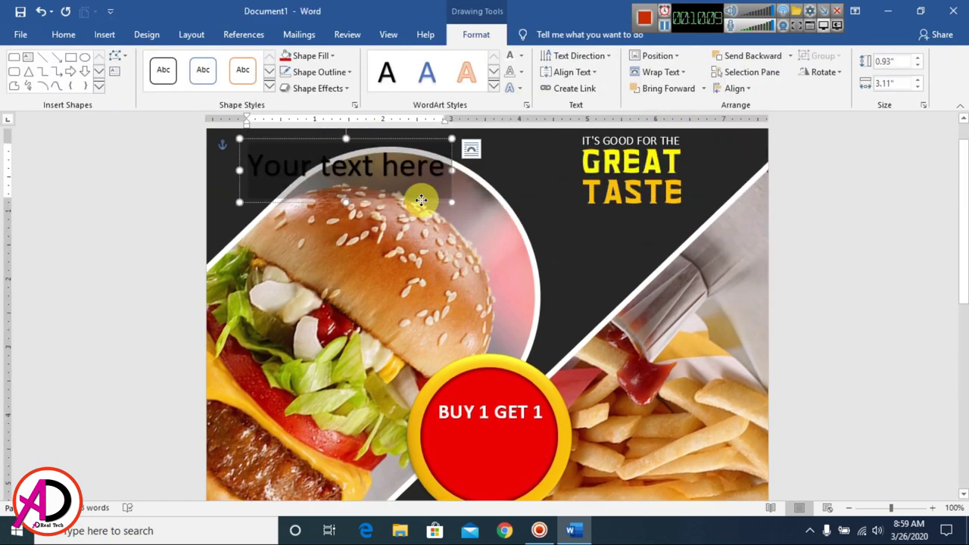
pyautogui.moveTo(421, 199); pyautogui.dragTo(514, 423)
pyautogui.tripleClick(520, 454)
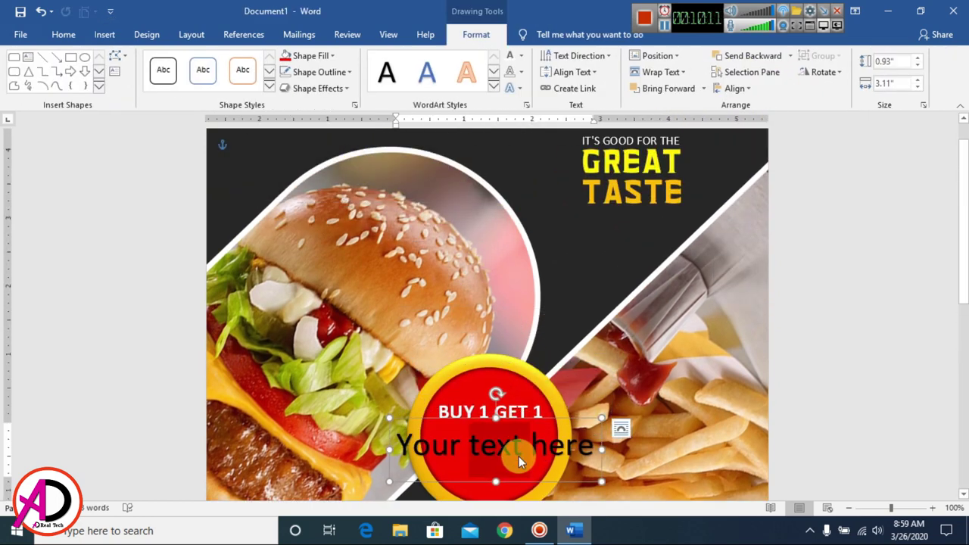
pyautogui.write('FREE')
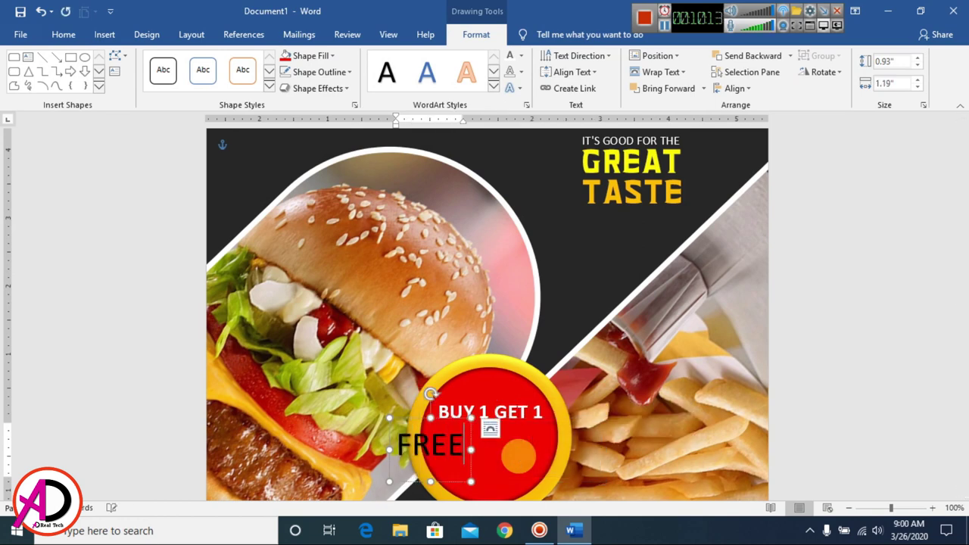
# Format FREE in Glades Bold at 48 pt and center it on the badge beneath BUY 1 GET 1
pyautogui.click(64, 35)
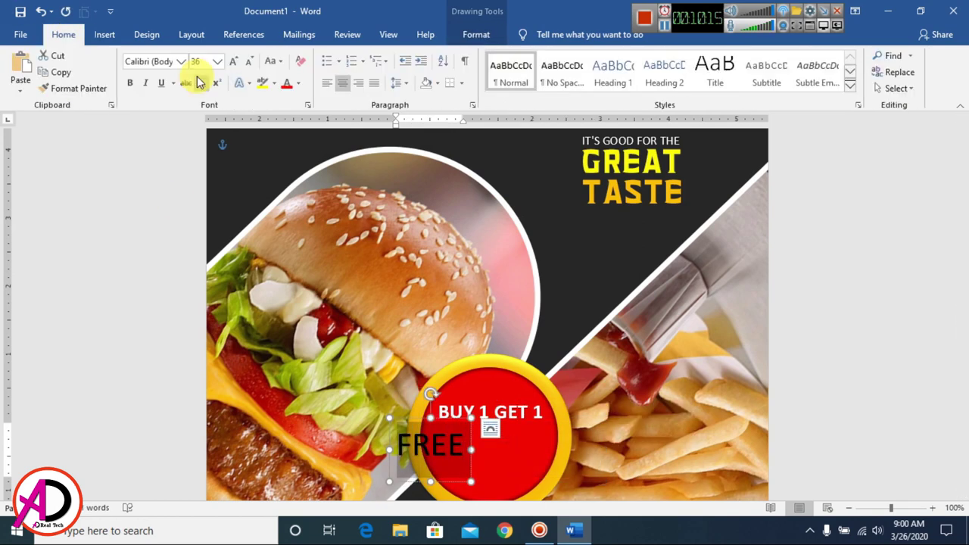
pyautogui.click(181, 61)
pyautogui.click(173, 145)
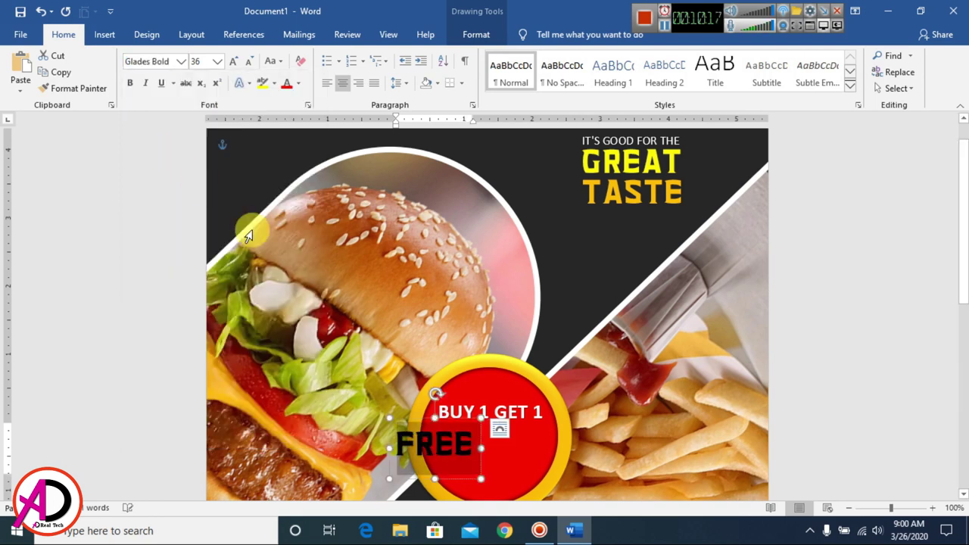
pyautogui.moveTo(452, 423); pyautogui.dragTo(519, 450)
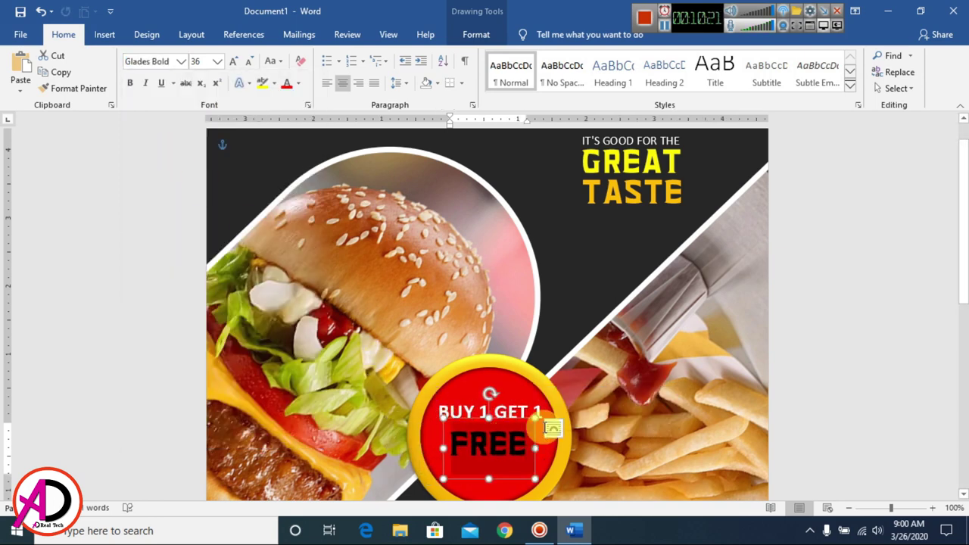
pyautogui.hotkey('ctrl', 'shift', '.')
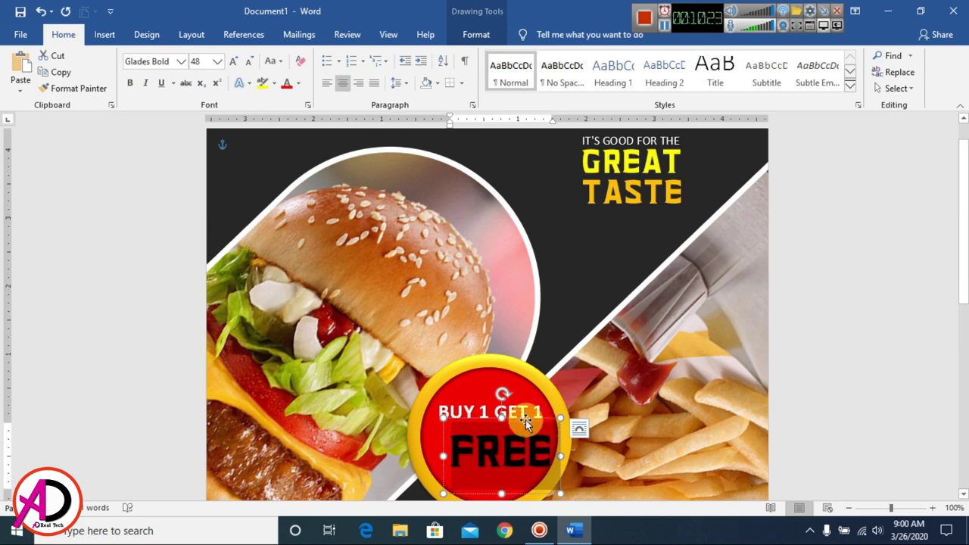
pyautogui.moveTo(526, 423); pyautogui.dragTo(513, 417)
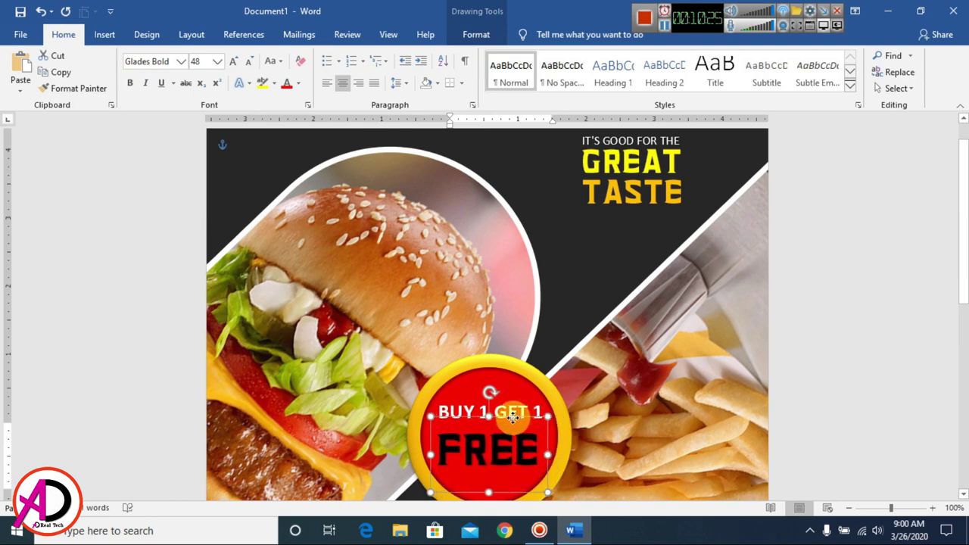
# Fill the FREE text with standard yellow
pyautogui.click(481, 34)
pyautogui.click(523, 57)
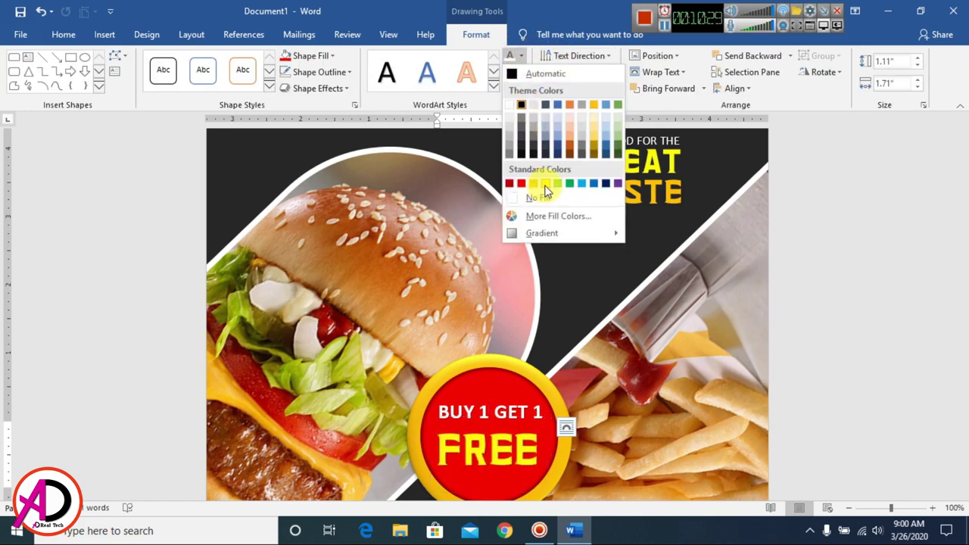
pyautogui.click(545, 184)
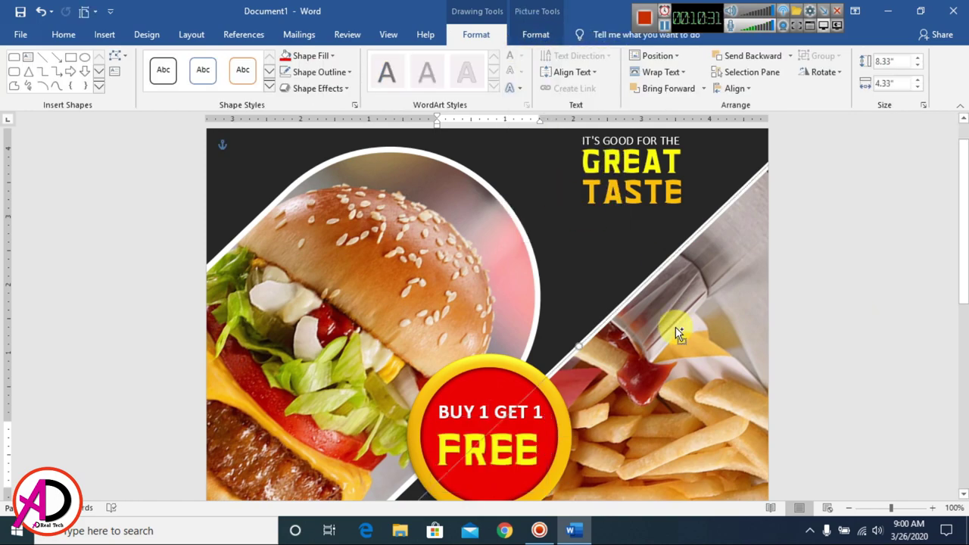
pyautogui.scroll(-6, 675, 356)
pyautogui.click(744, 368)
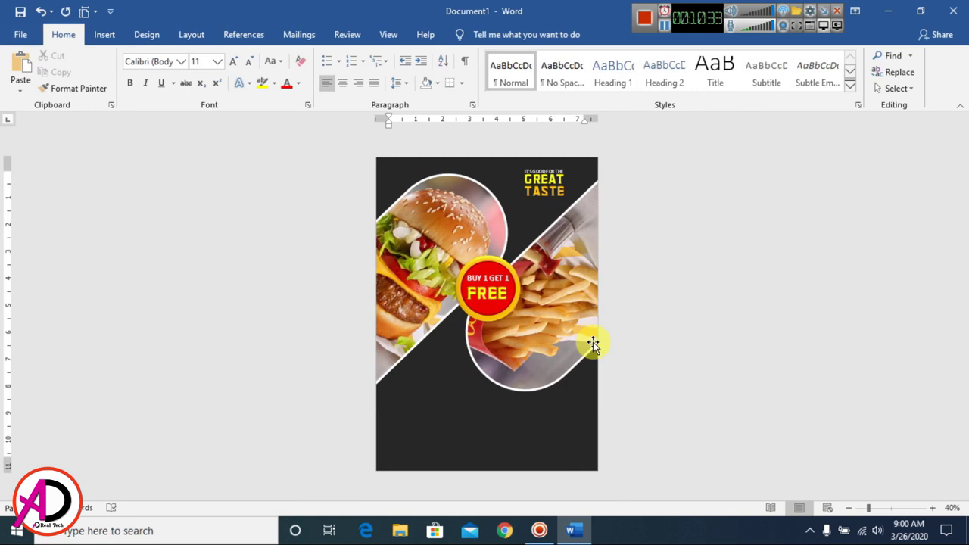
# Duplicate the badge's FREE text and place the copy in the dark area just below the burger picture, near the page's left edge
pyautogui.scroll(3, 592, 345)
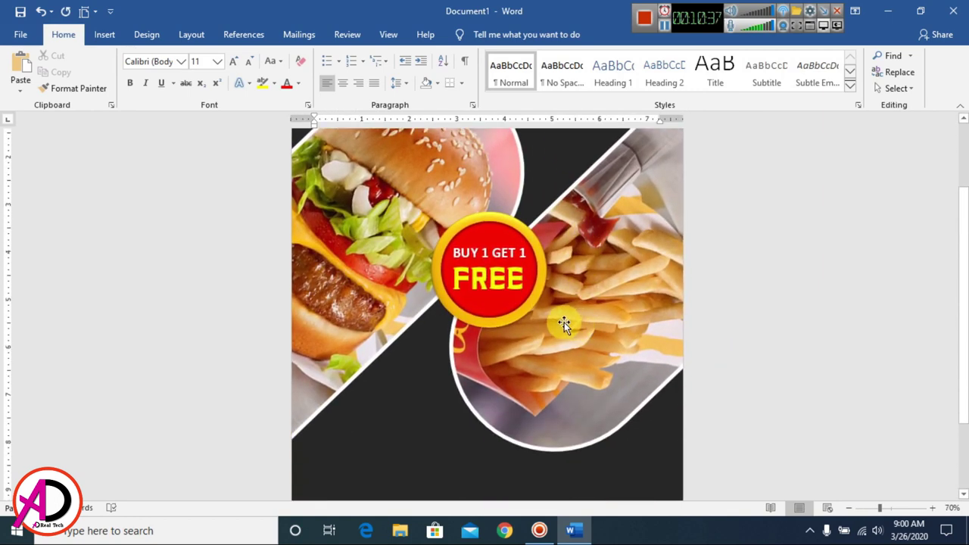
pyautogui.scroll(-3, 530, 362)
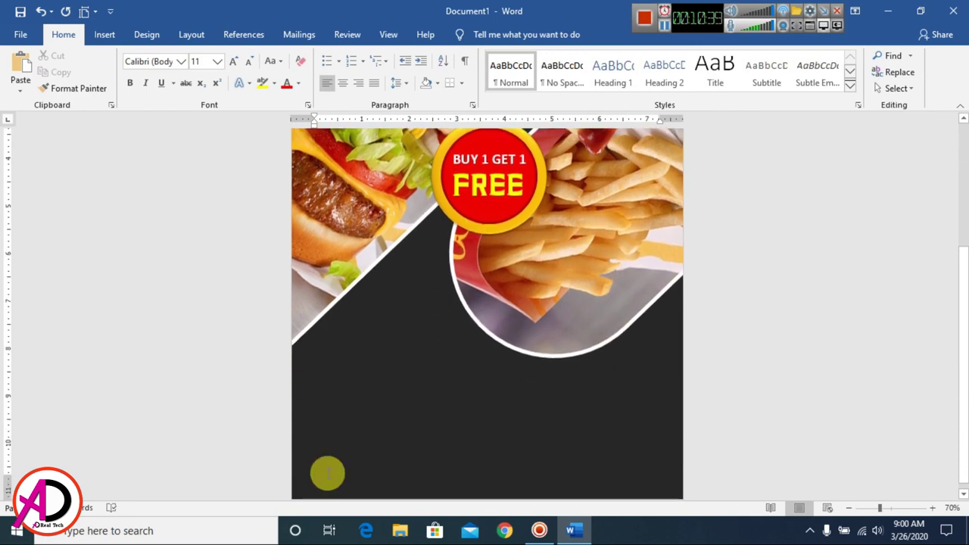
pyautogui.scroll(3, 493, 401)
pyautogui.scroll(3, 494, 401)
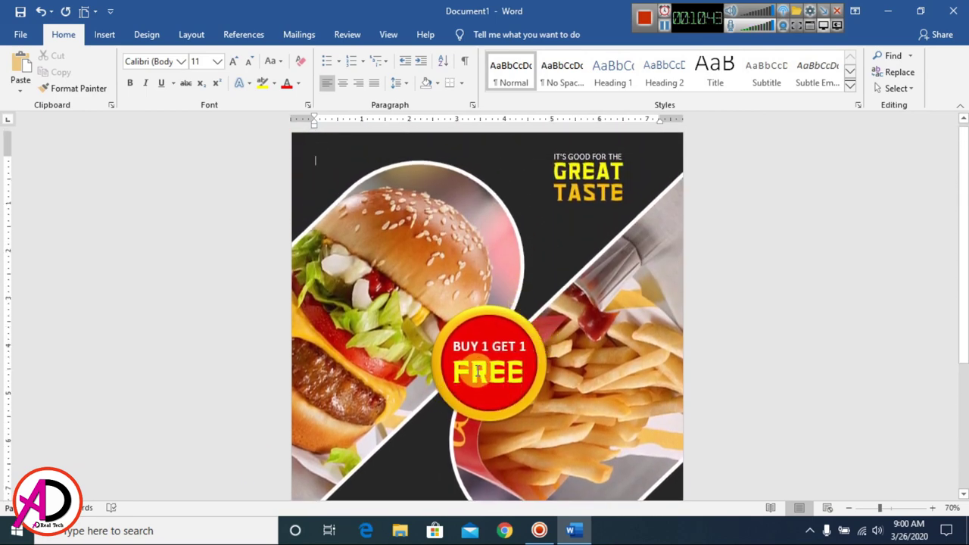
pyautogui.click(577, 170)
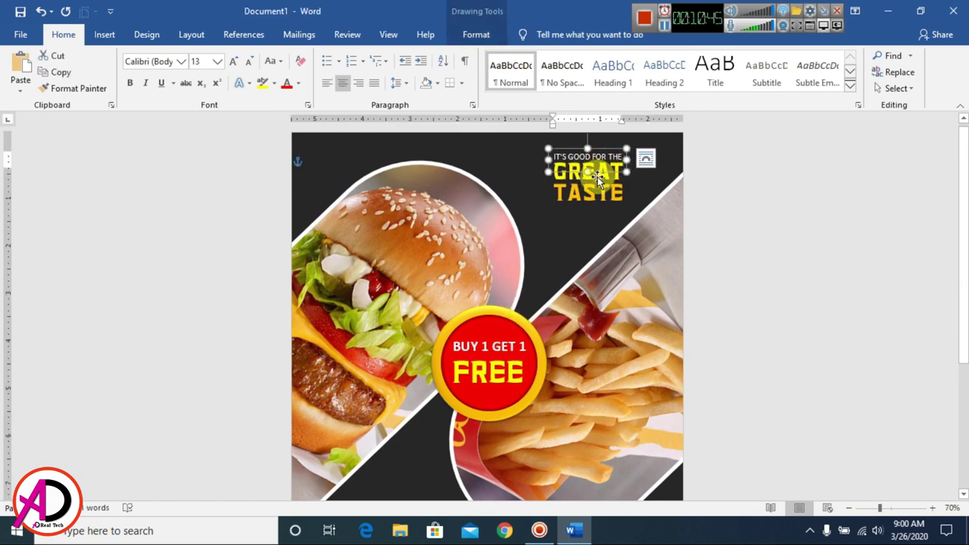
pyautogui.click(501, 369)
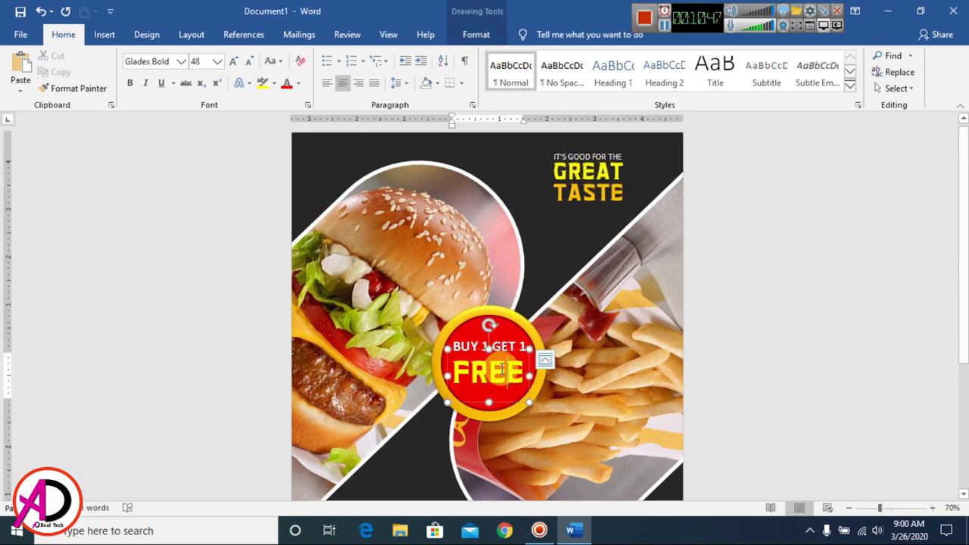
pyautogui.moveTo(547, 378); pyautogui.dragTo(429, 437)
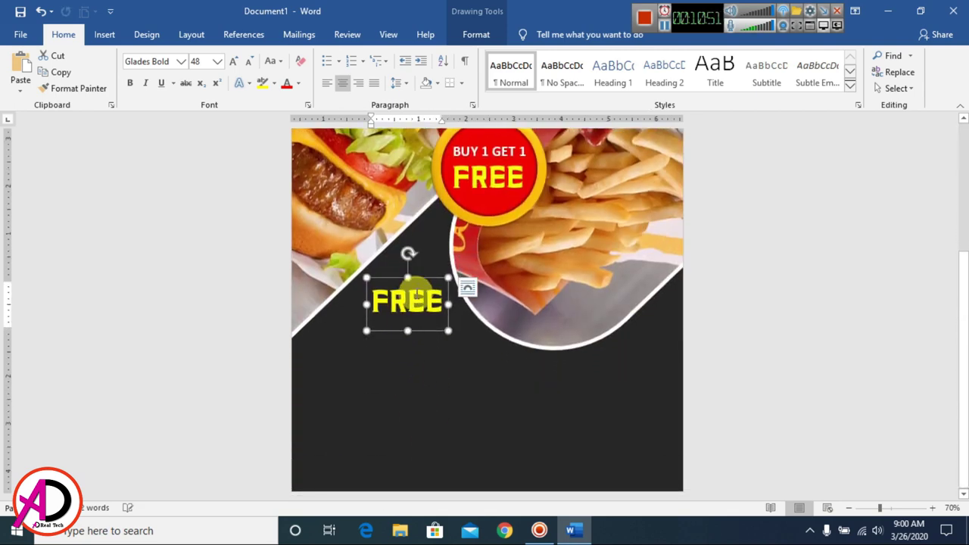
pyautogui.moveTo(423, 280); pyautogui.dragTo(361, 323)
# Replace the wording of the copied FREE text below the burger with "FOOD ITEMS"
pyautogui.moveTo(312, 349); pyautogui.dragTo(476, 377)
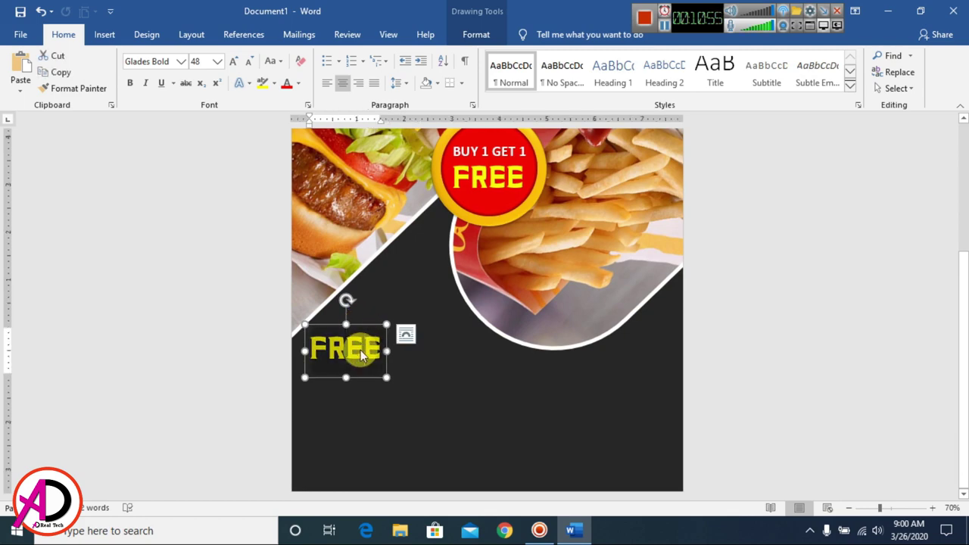
pyautogui.write('FOO')
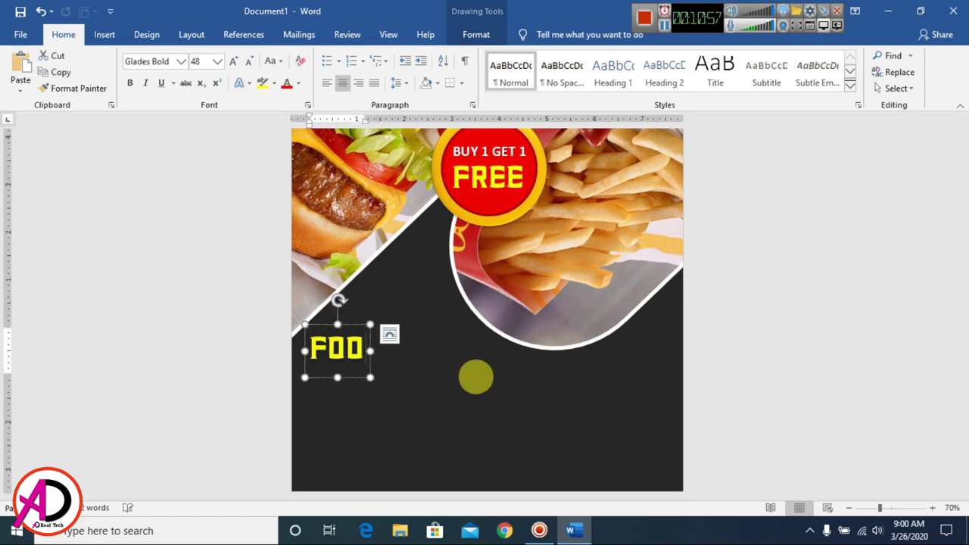
pyautogui.write('D ITEMS')
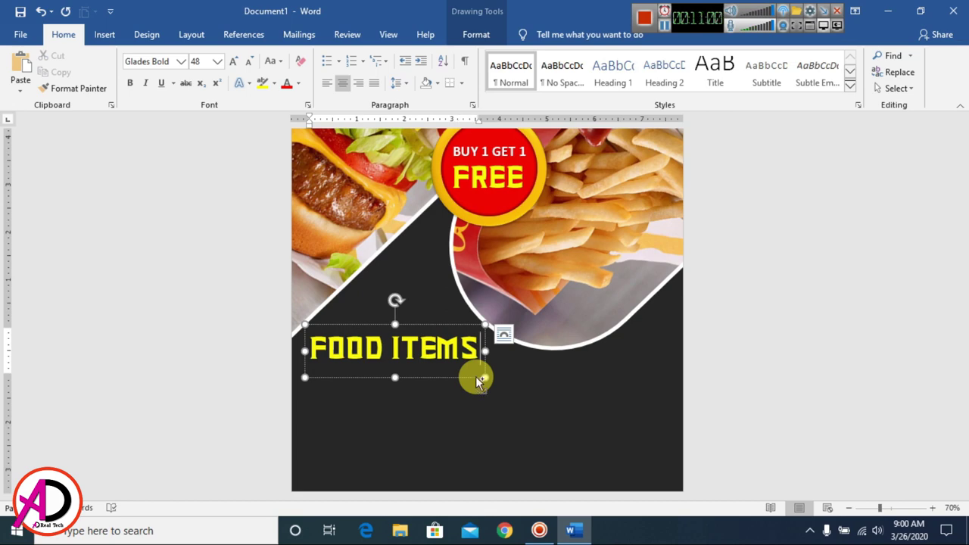
# Reduce the FOOD ITEMS heading's font size to 26 pt
pyautogui.hotkey('ctrl', 'a')
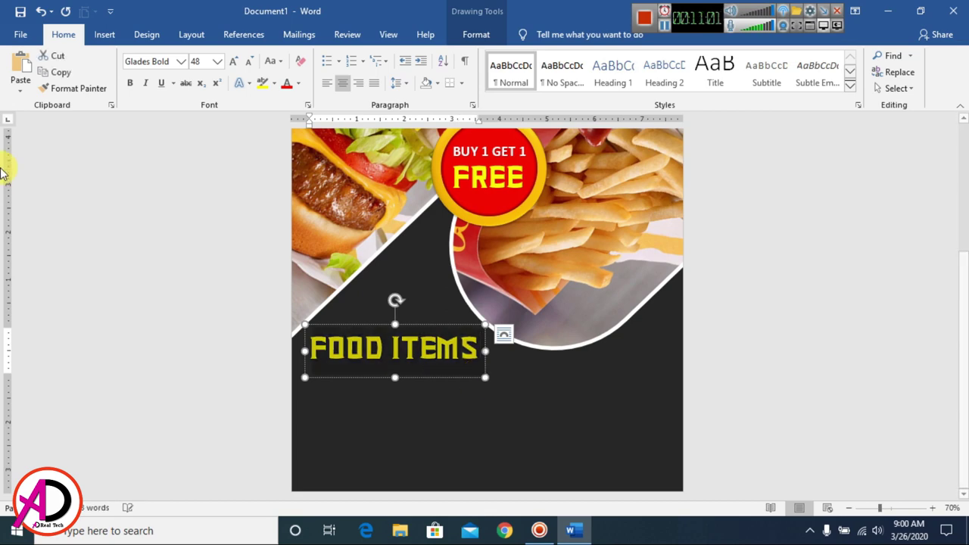
pyautogui.click(103, 33)
pyautogui.click(67, 34)
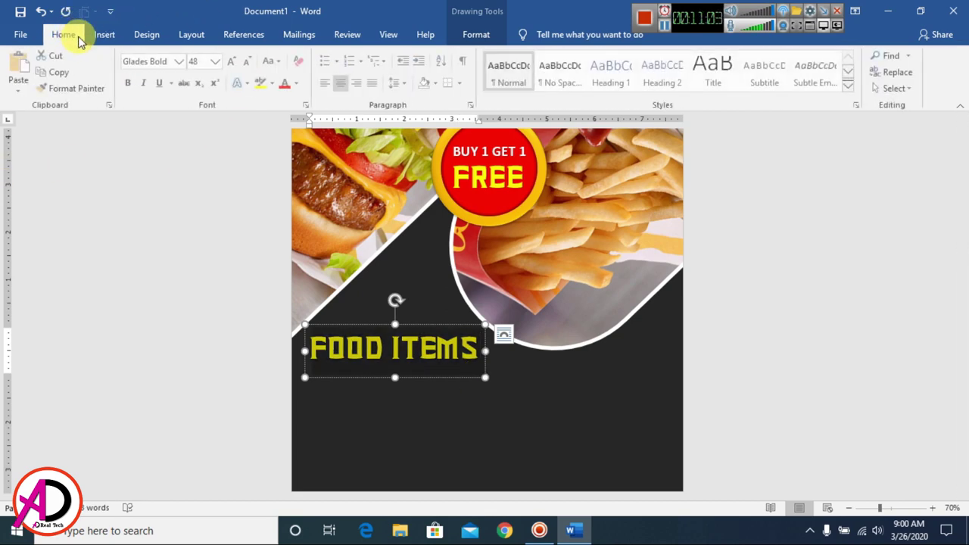
pyautogui.click(249, 62)
pyautogui.click(250, 62)
pyautogui.click(249, 62)
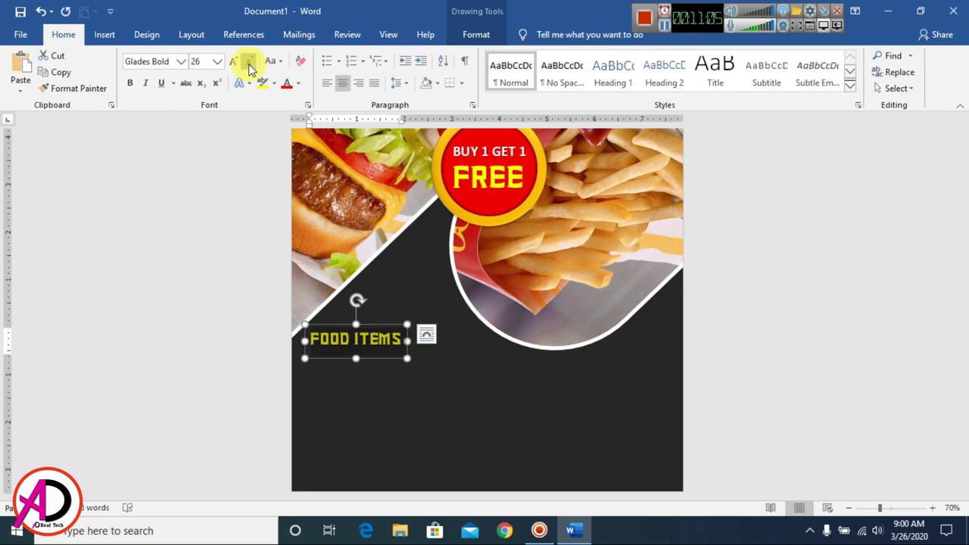
# Set the FOOD ITEMS heading to 24 pt and adjust its vertical position just below the burger picture
pyautogui.click(249, 62)
pyautogui.moveTo(381, 326); pyautogui.dragTo(381, 343)
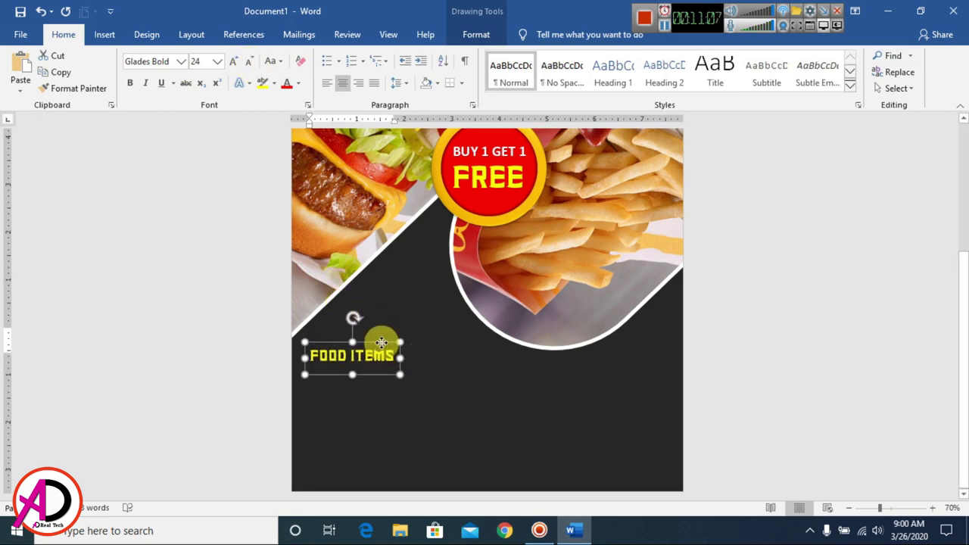
pyautogui.click(474, 400)
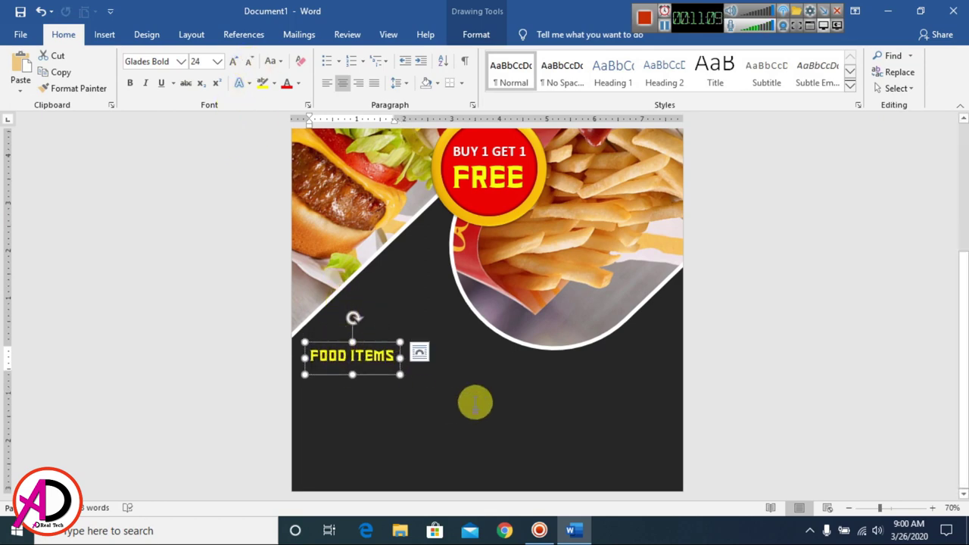
pyautogui.scroll(5, 534, 324)
pyautogui.scroll(-6, 534, 324)
pyautogui.scroll(4, 569, 363)
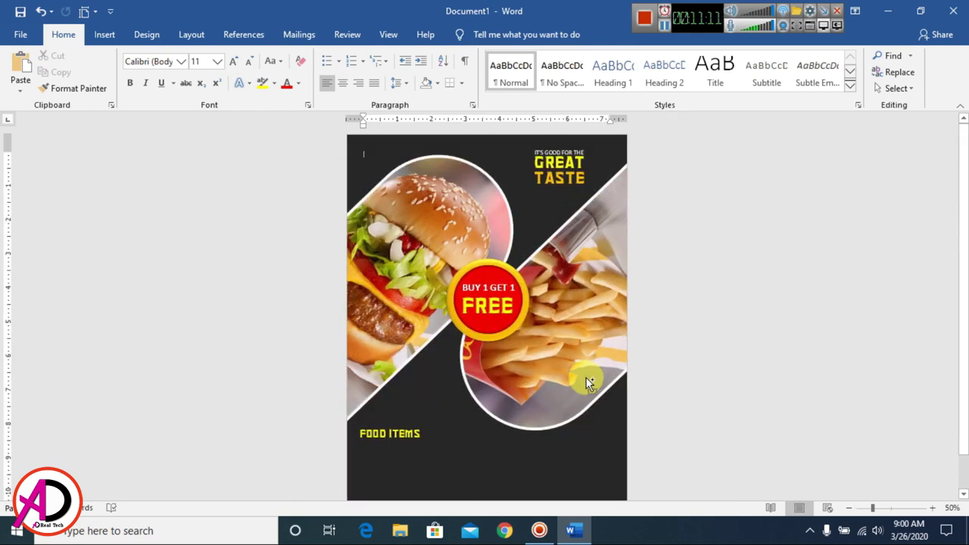
pyautogui.scroll(4, 588, 383)
pyautogui.scroll(-5, 522, 387)
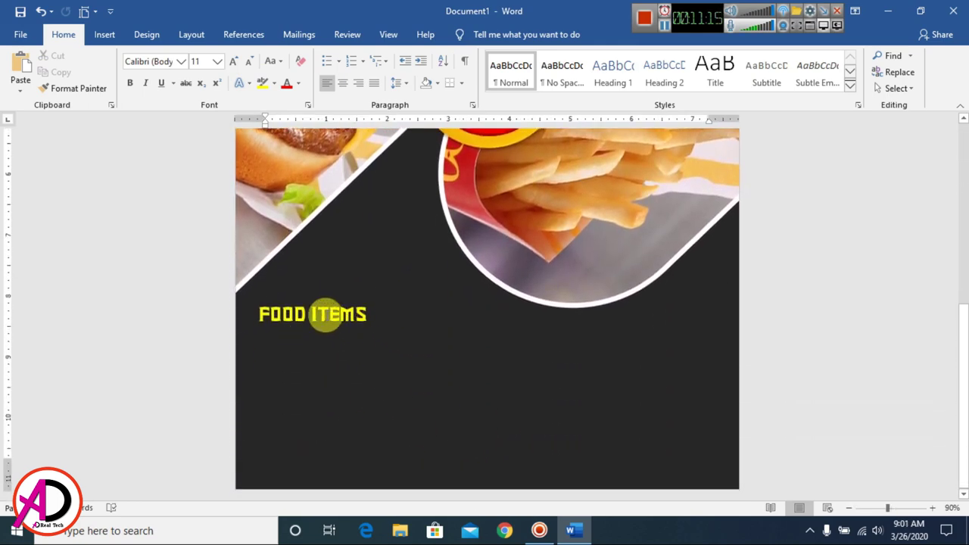
pyautogui.click(327, 314)
pyautogui.moveTo(332, 295); pyautogui.dragTo(331, 284)
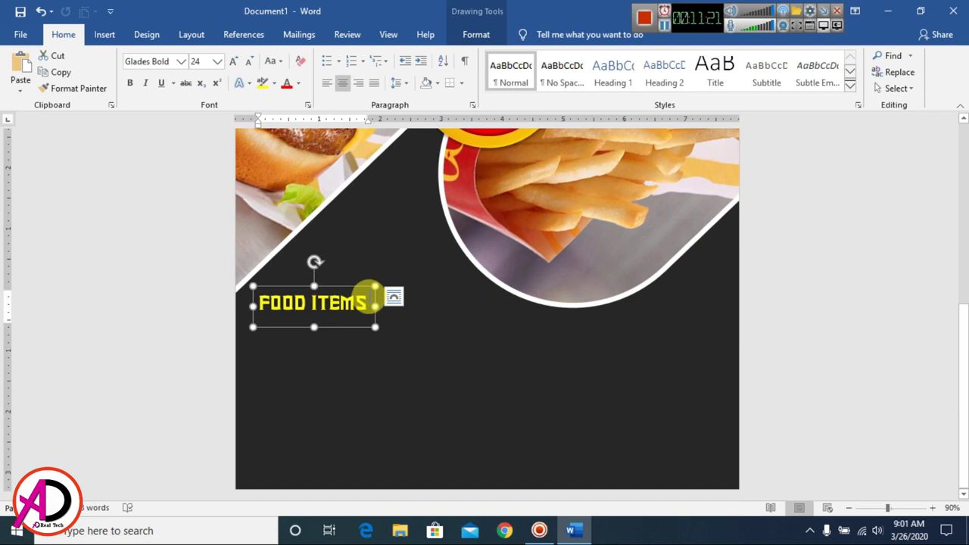
# Duplicate the FOOD ITEMS heading, placing the copy directly above it with the same starting edge, and replace its wording with "SPECIAL"
pyautogui.hotkey('ctrl', 'd')
pyautogui.moveTo(366, 299); pyautogui.dragTo(357, 266)
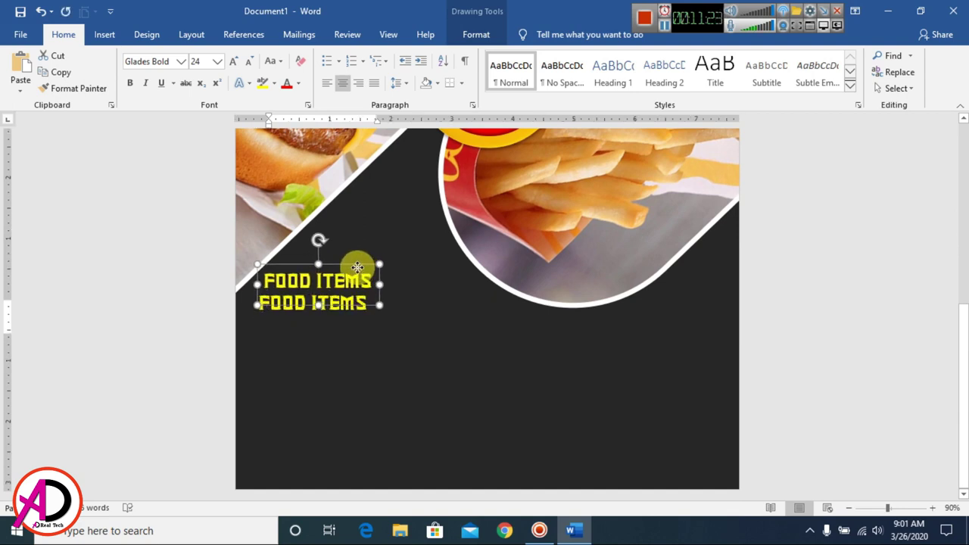
pyautogui.tripleClick(353, 282)
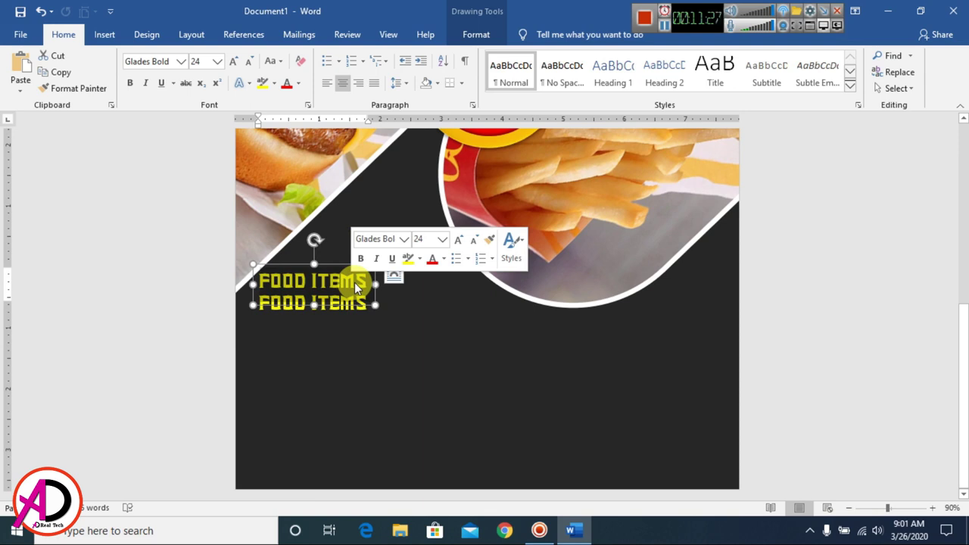
pyautogui.write('SPECIAL')
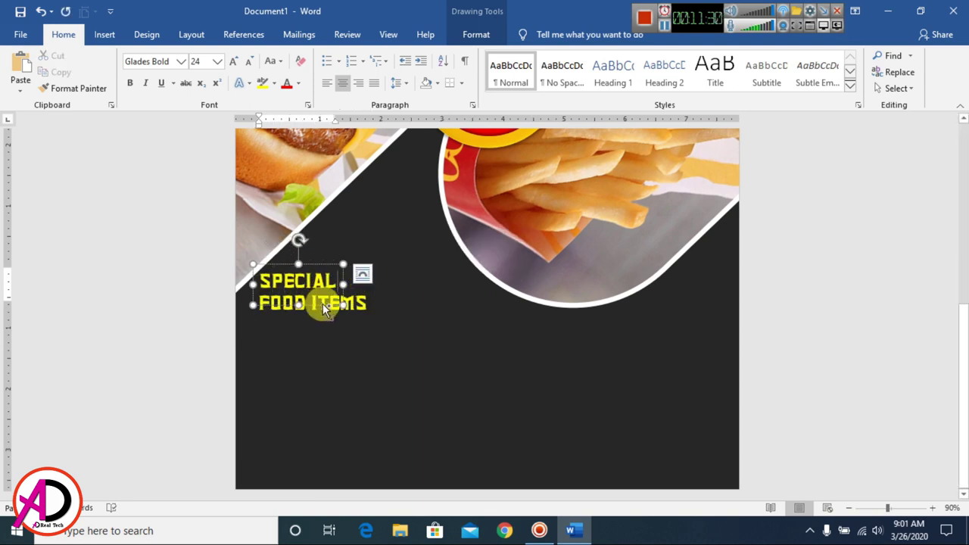
# Reduce the SPECIAL text to 16 pt and bring it down close above the FOOD ITEMS heading
pyautogui.click(313, 265)
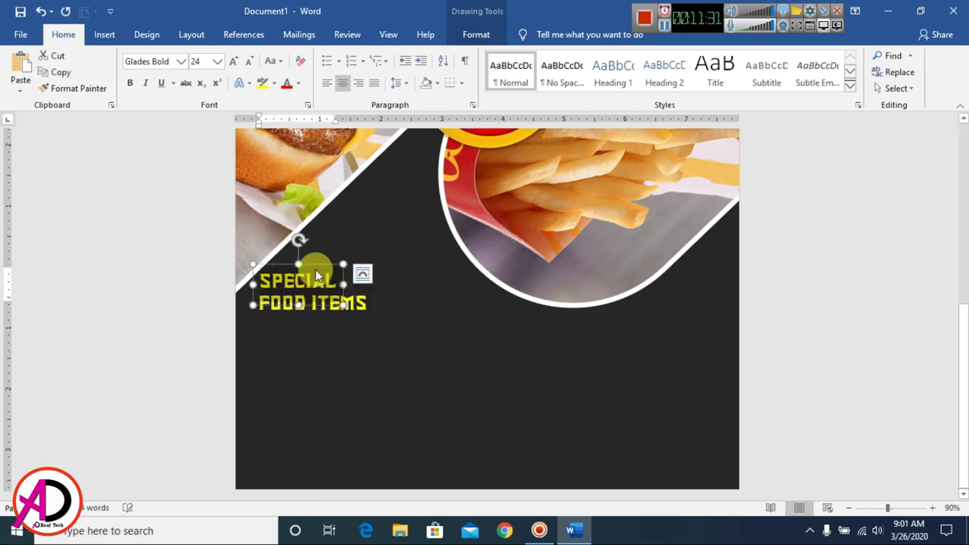
pyautogui.click(294, 281)
pyautogui.doubleClick(295, 280)
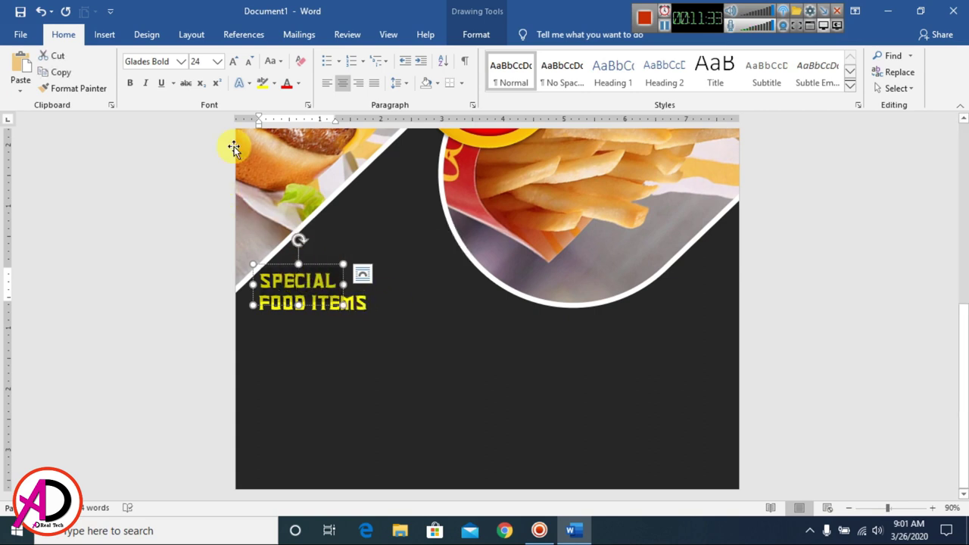
pyautogui.click(250, 62)
pyautogui.click(249, 62)
pyautogui.click(250, 62)
pyautogui.click(250, 62)
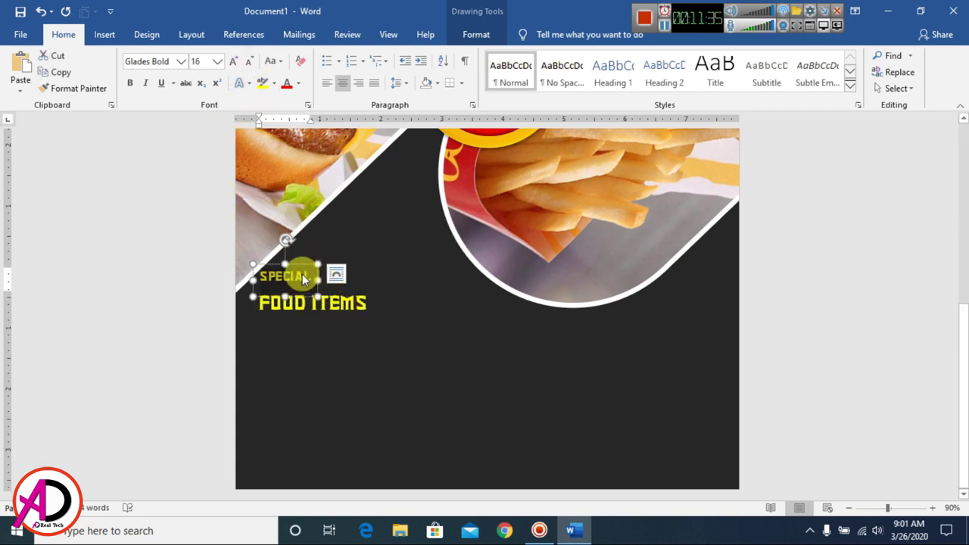
pyautogui.click(752, 341)
pyautogui.scroll(10, 392, 288)
pyautogui.scroll(-10, 392, 288)
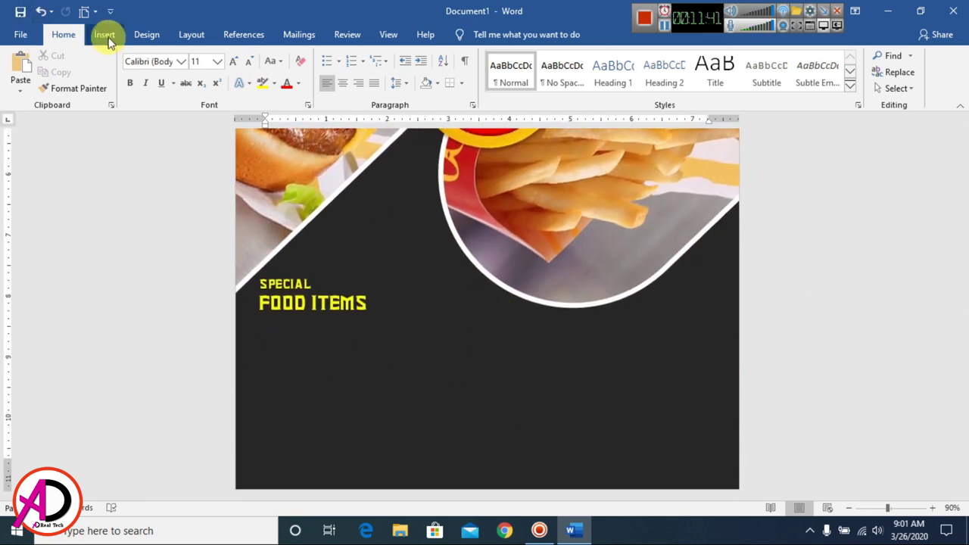
# Draw a text box about 3.2 inches wide in the dark area directly beneath the FOOD ITEMS heading
pyautogui.click(105, 35)
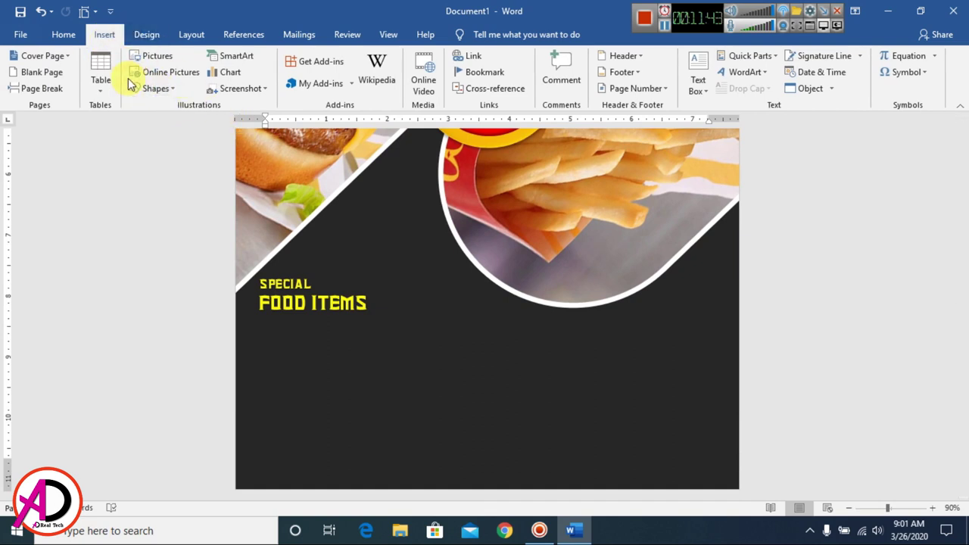
pyautogui.click(155, 89)
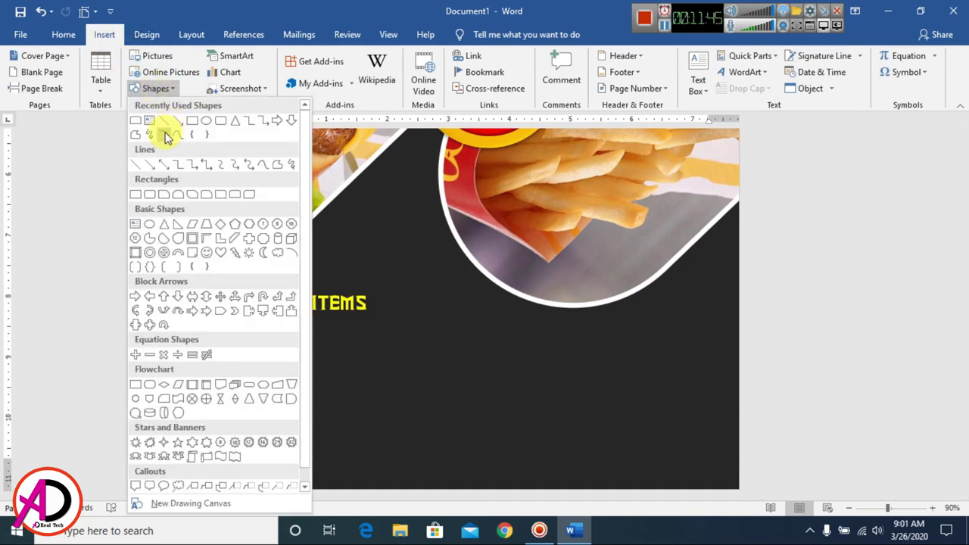
pyautogui.click(150, 122)
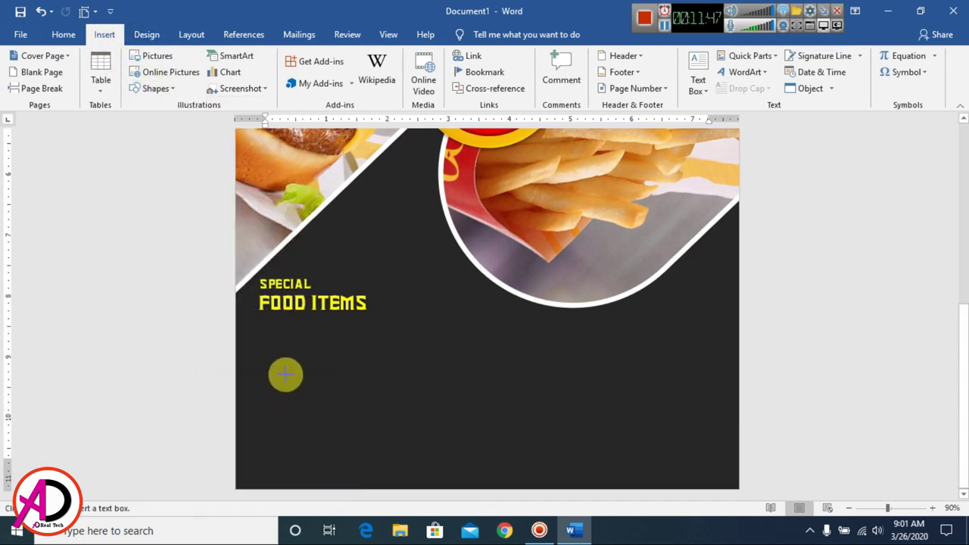
pyautogui.moveTo(258, 320)
pyautogui.mouseDown()
pyautogui.moveTo(342, 396)
pyautogui.moveTo(464, 461)
pyautogui.moveTo(452, 449)
pyautogui.mouseUp()
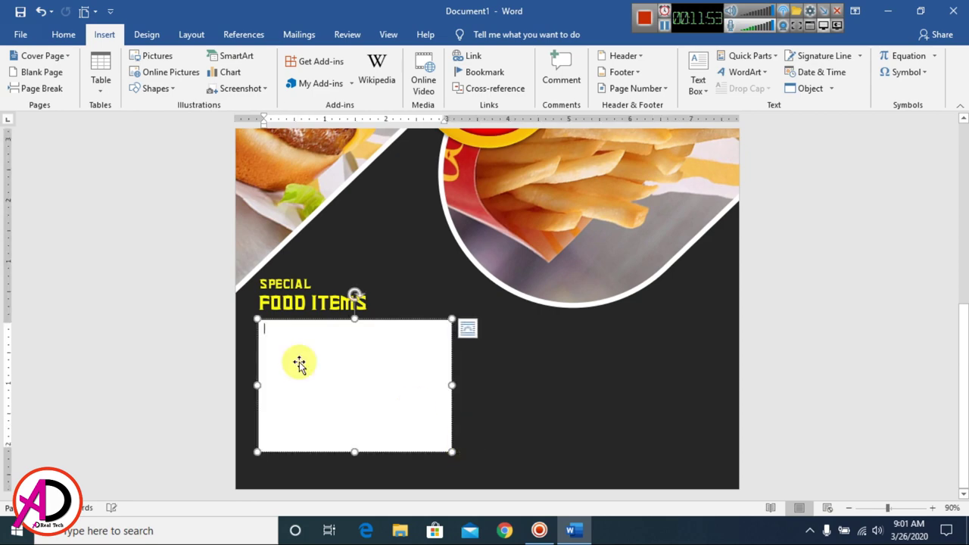
# Copy the first seven menu entries, from Chipotle to Subway, out of the "menu short name list" document and return to the flyer
pyautogui.click(63, 35)
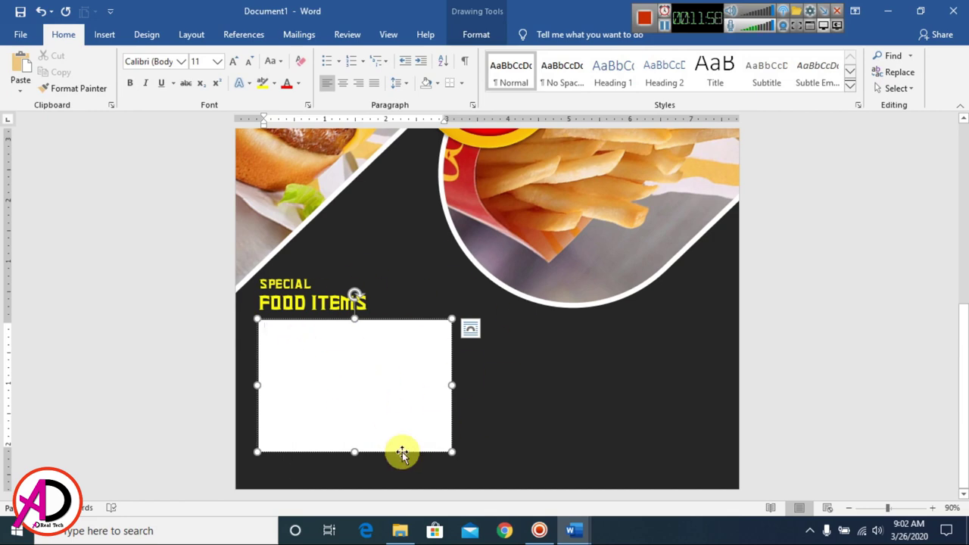
pyautogui.moveTo(577, 533)
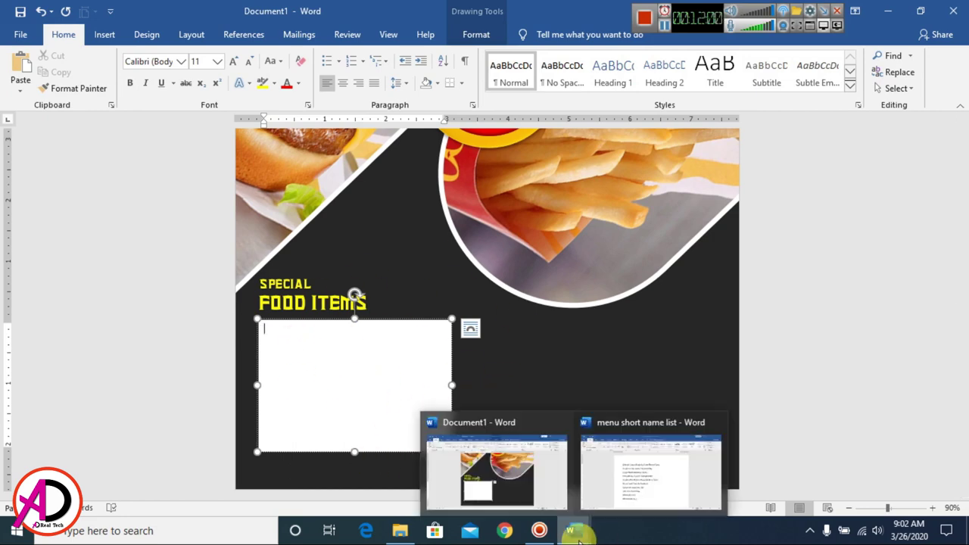
pyautogui.click(666, 454)
pyautogui.moveTo(294, 204); pyautogui.dragTo(528, 358)
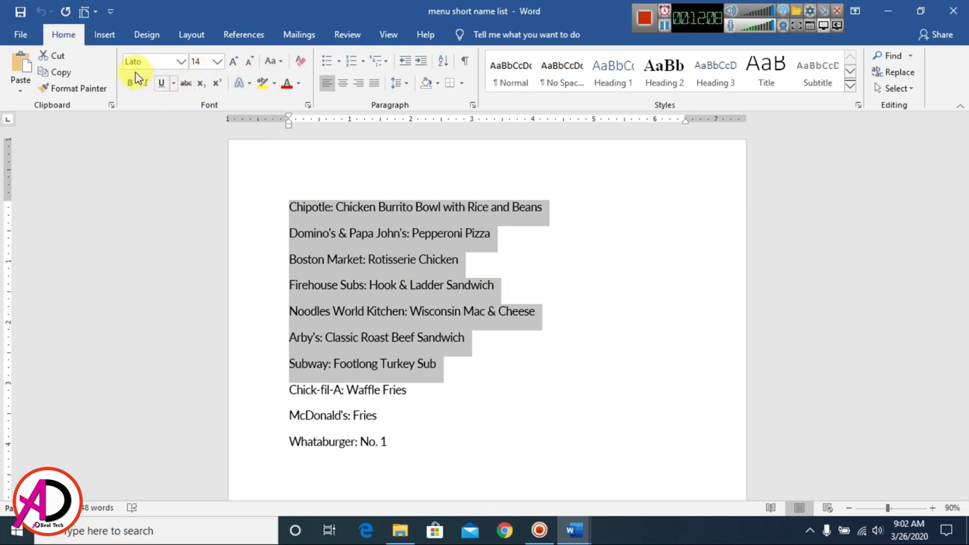
pyautogui.click(573, 530)
pyautogui.click(495, 483)
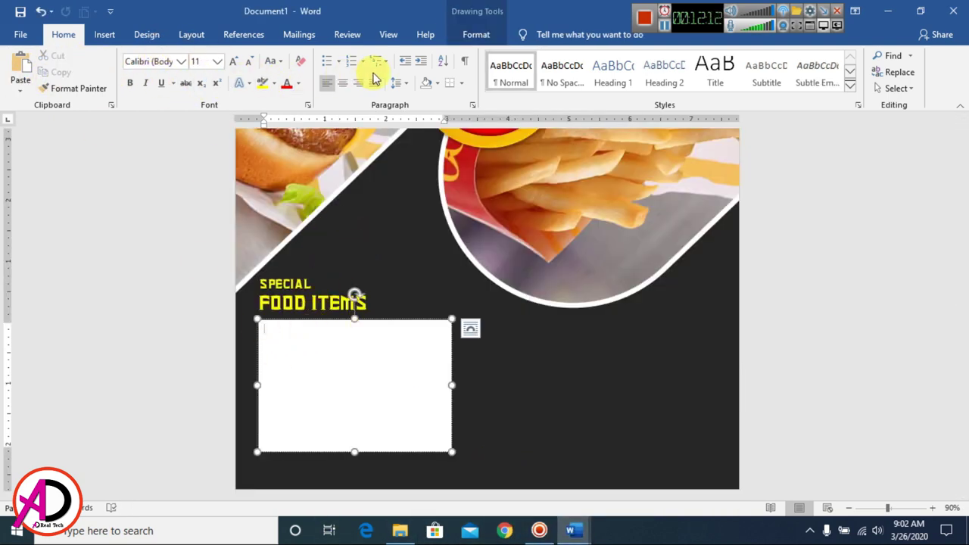
# Give the empty text box the No Spacing style and round bullets with a reduced indent, and paste the copied menu entries into it
pyautogui.click(558, 81)
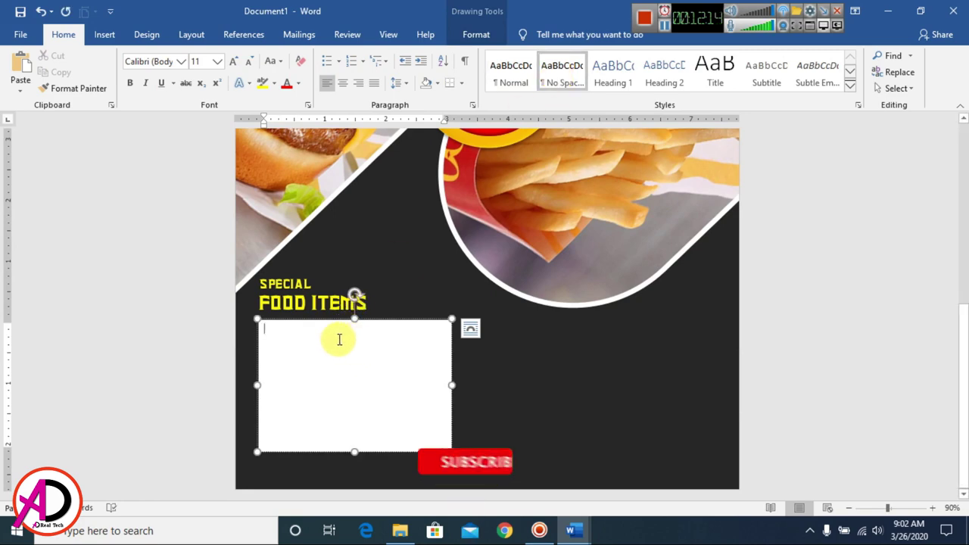
pyautogui.click(339, 63)
pyautogui.click(371, 111)
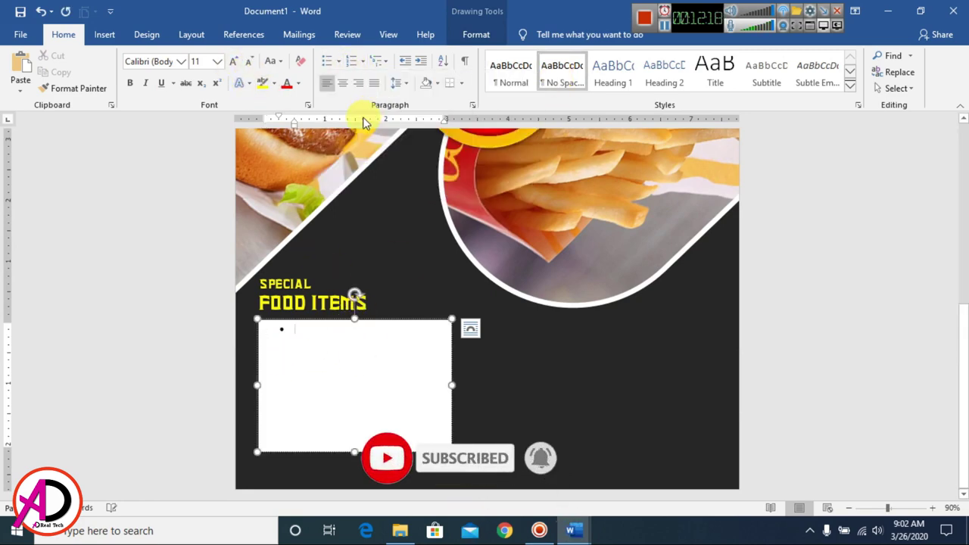
pyautogui.moveTo(294, 125); pyautogui.dragTo(280, 130)
pyautogui.hotkey('ctrl', 'v')
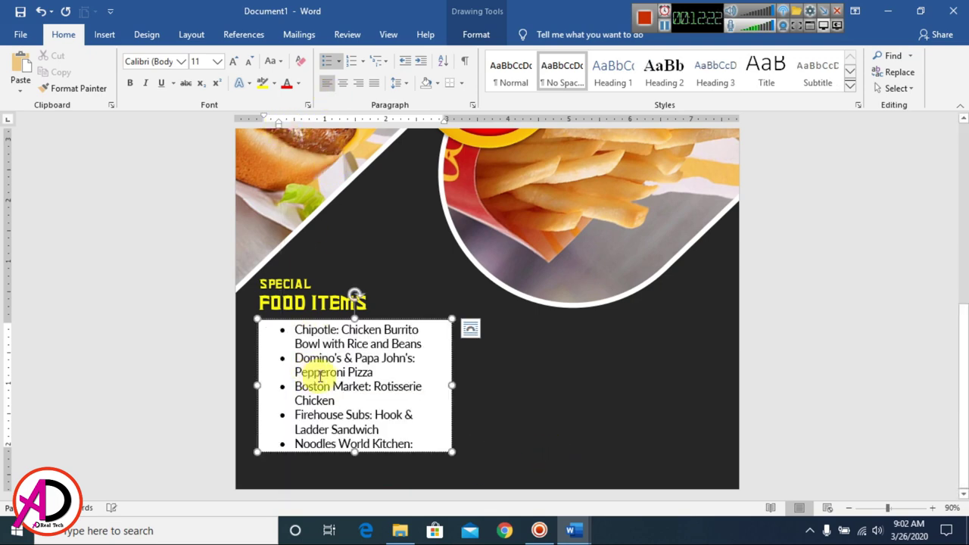
pyautogui.scroll(2, 320, 385)
pyautogui.scroll(-2, 389, 402)
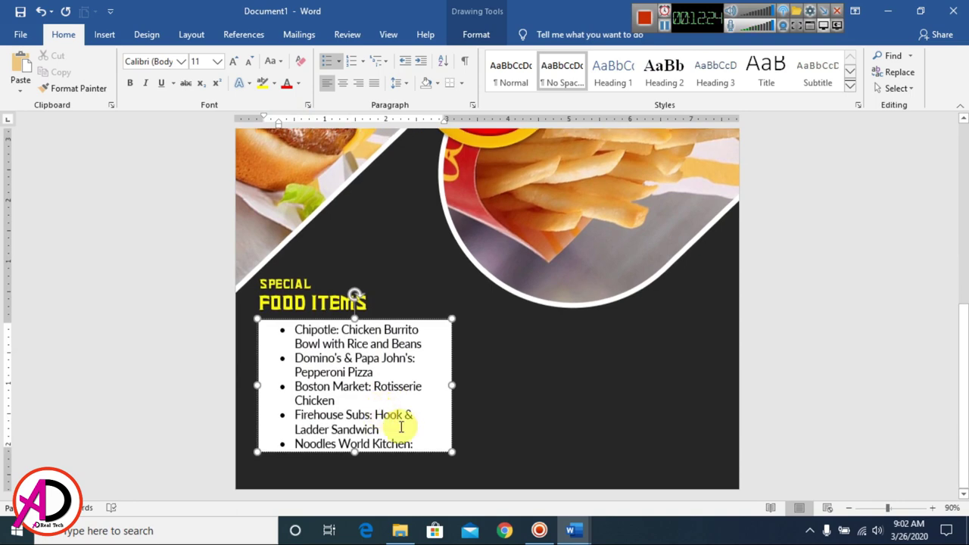
# Set the whole menu list to 12 pt and reduce its bullet indent so the text starts about 0.25 inch in
pyautogui.click(403, 430)
pyautogui.hotkey('ctrl', 'a')
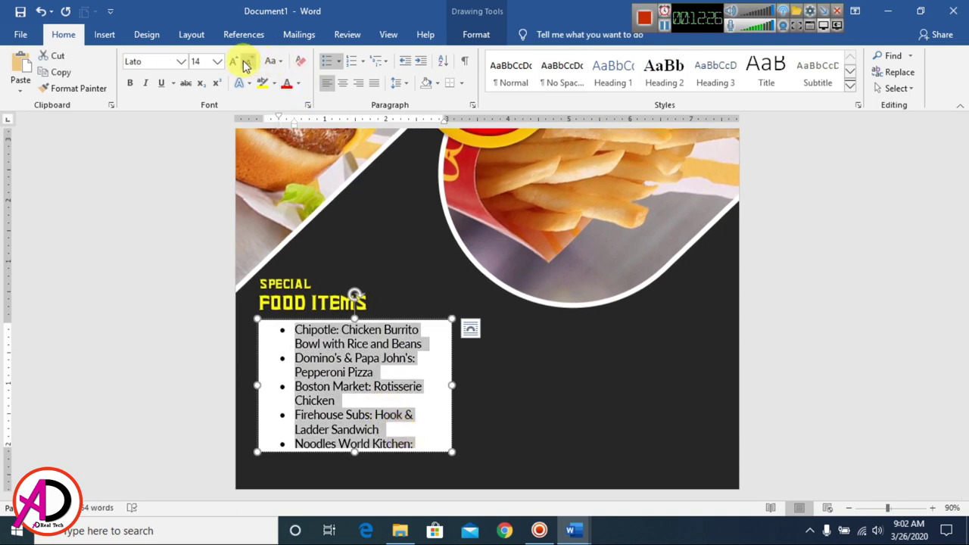
pyautogui.click(247, 62)
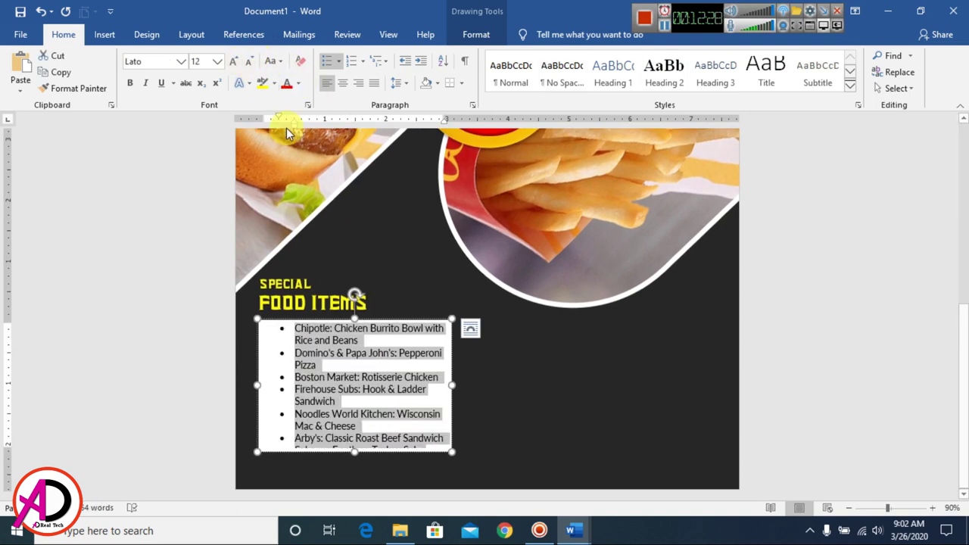
pyautogui.moveTo(295, 127); pyautogui.dragTo(278, 126)
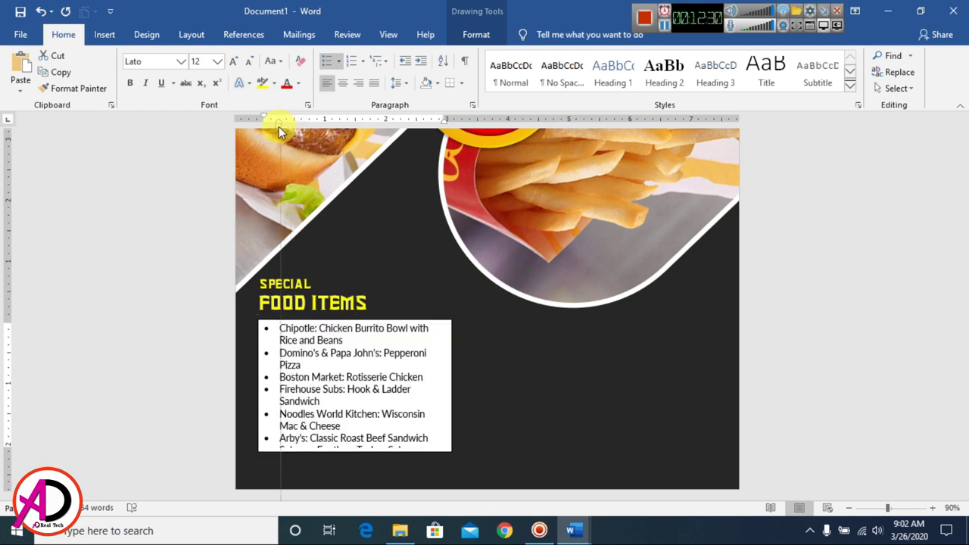
pyautogui.moveTo(279, 130); pyautogui.dragTo(279, 125)
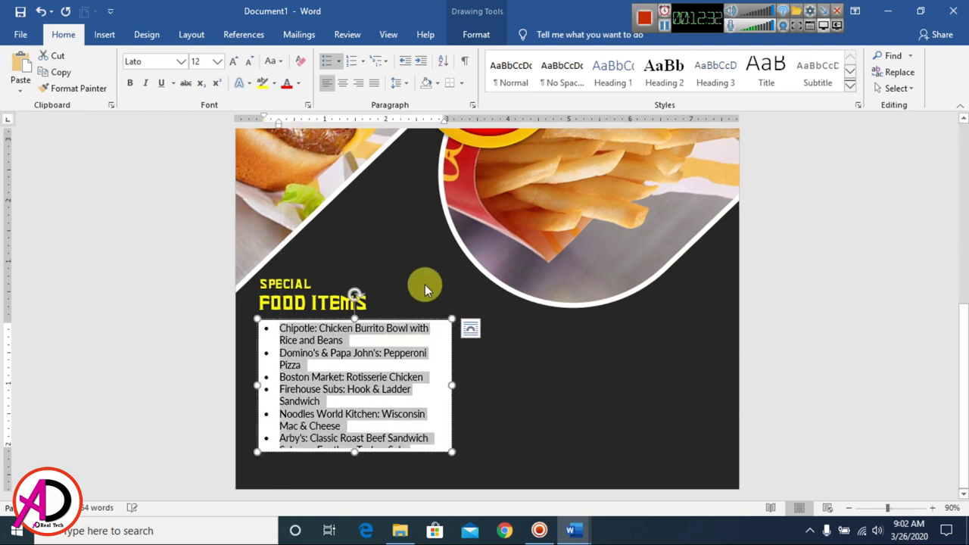
# Extend the menu text box downward to about 2.4 inches high to fit every entry, and remove the bullet from its empty last line
pyautogui.click(431, 401)
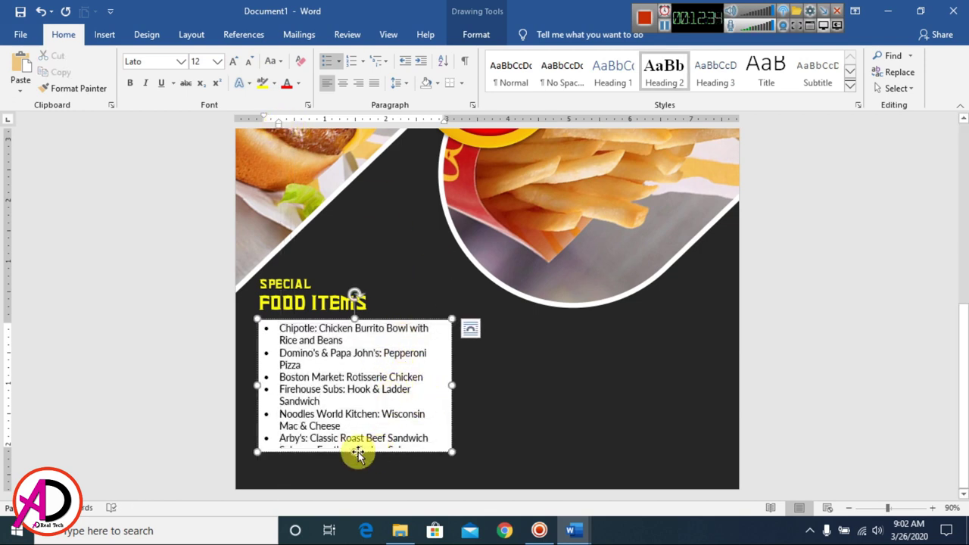
pyautogui.moveTo(355, 453); pyautogui.dragTo(318, 474)
pyautogui.click(290, 462)
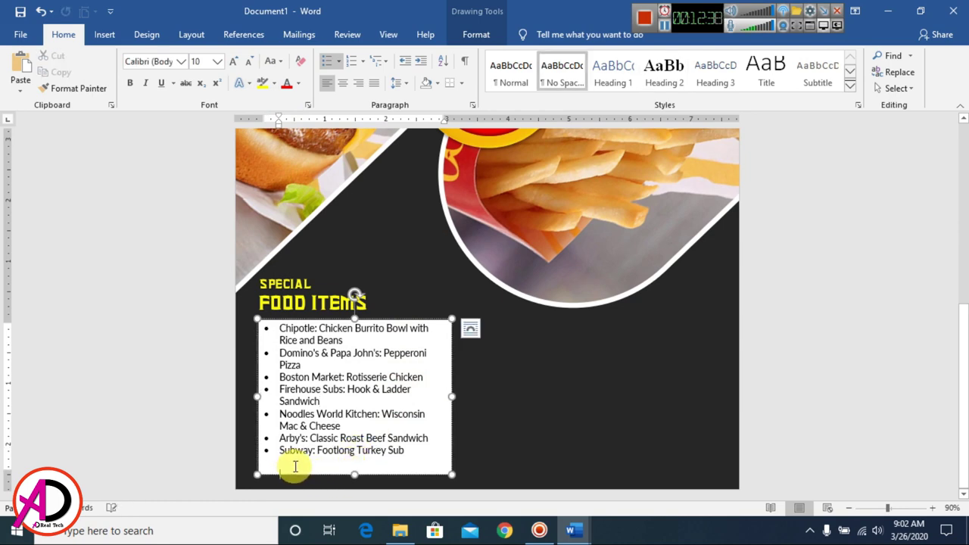
pyautogui.hotkey('ctrl', 'z')
pyautogui.hotkey('ctrl', 'z')
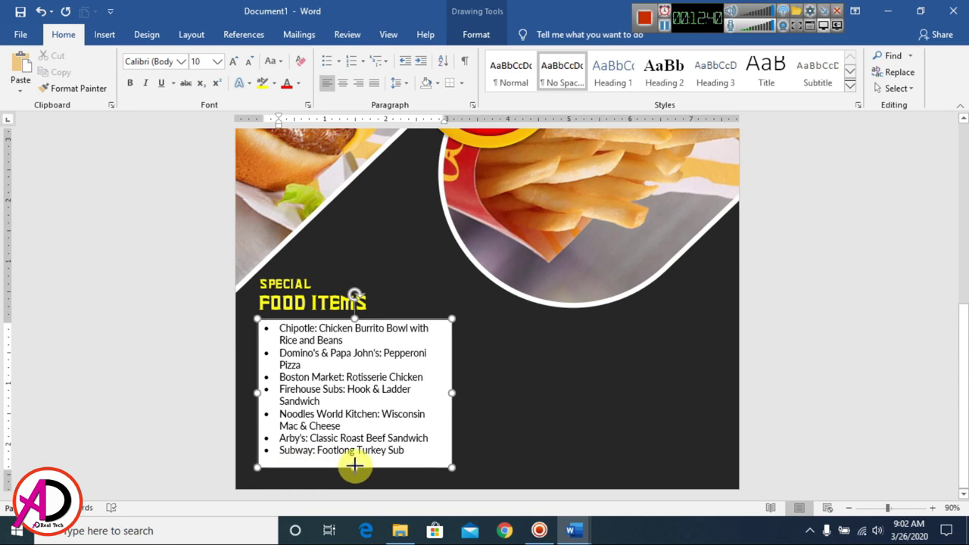
pyautogui.moveTo(355, 464); pyautogui.dragTo(356, 463)
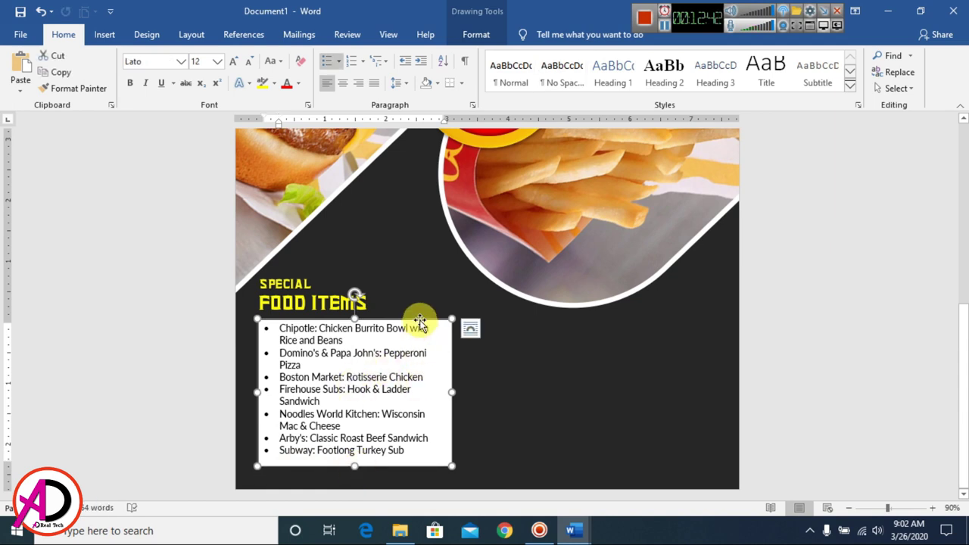
# Make the menu list bold and remove the fill and outline of its text box
pyautogui.click(130, 82)
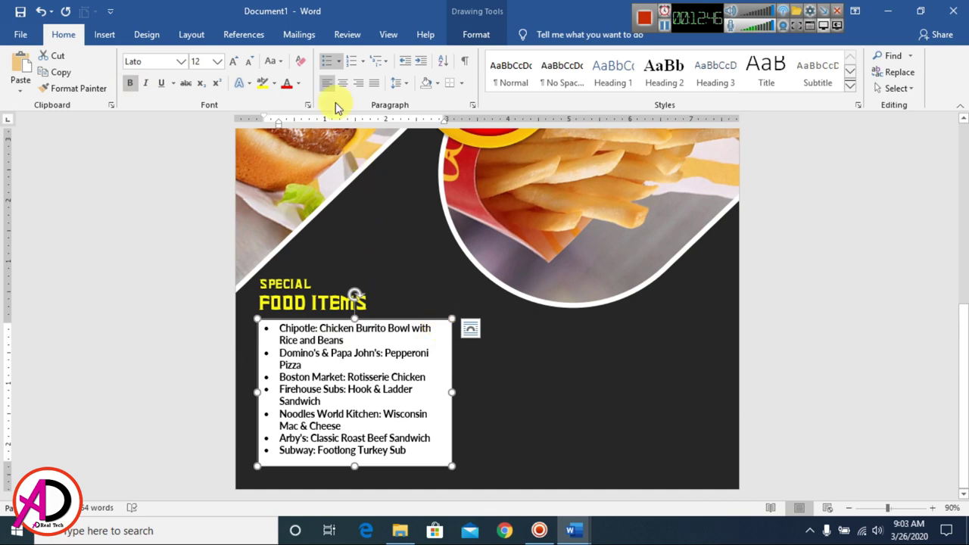
pyautogui.click(477, 35)
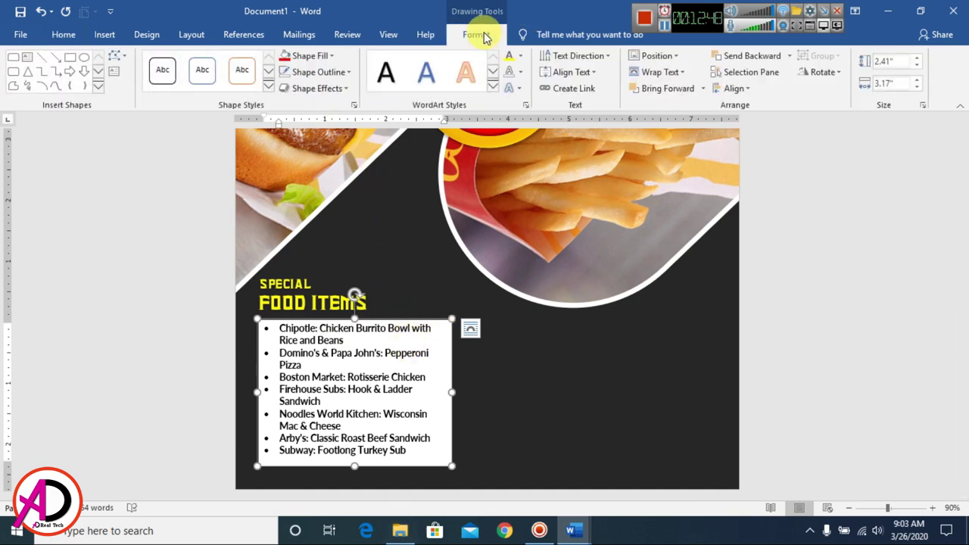
pyautogui.click(324, 59)
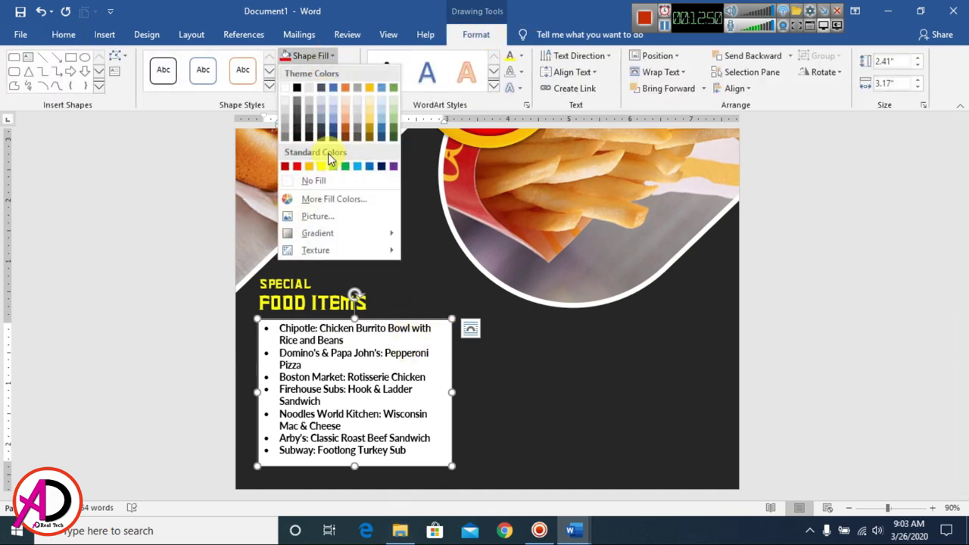
pyautogui.click(333, 183)
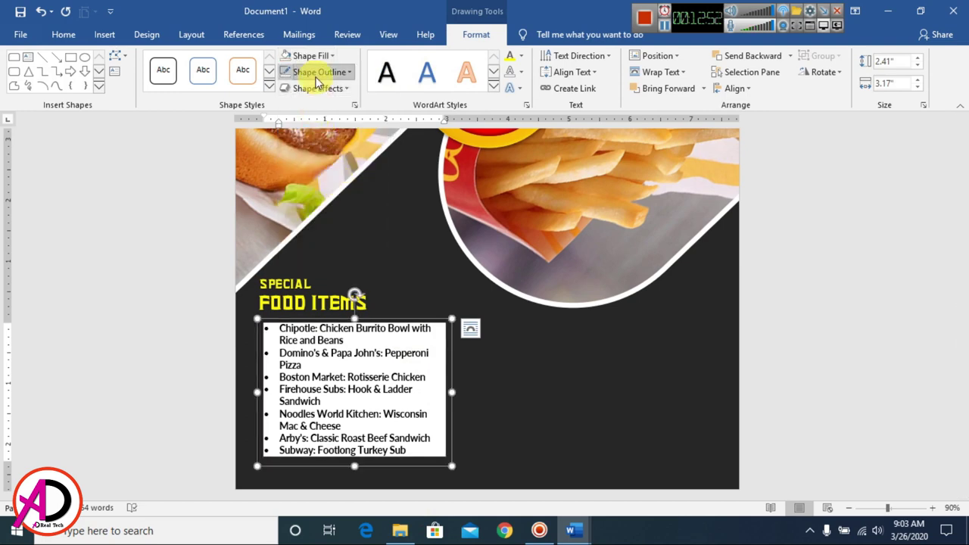
pyautogui.click(318, 72)
pyautogui.click(324, 198)
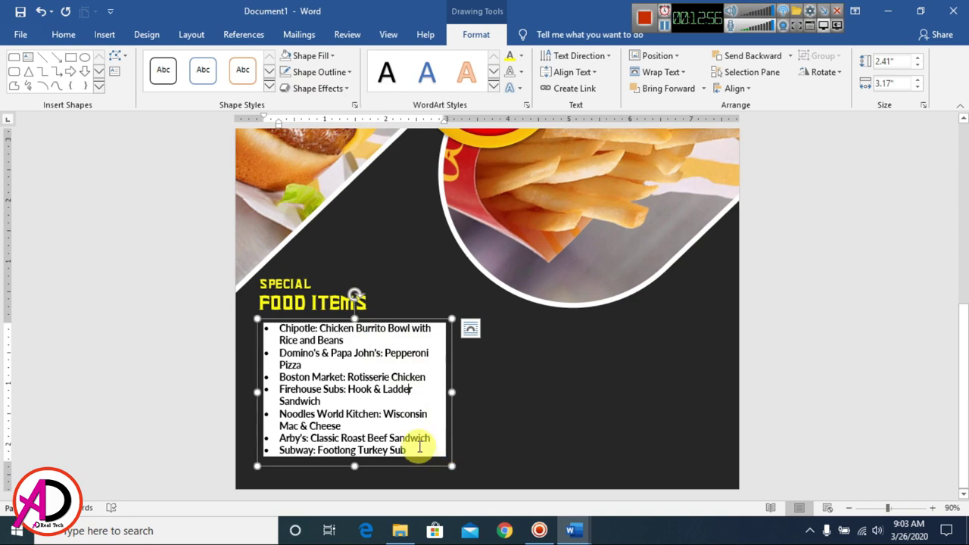
# Remove the white paragraph shading behind all the menu entries
pyautogui.moveTo(409, 449); pyautogui.dragTo(302, 328)
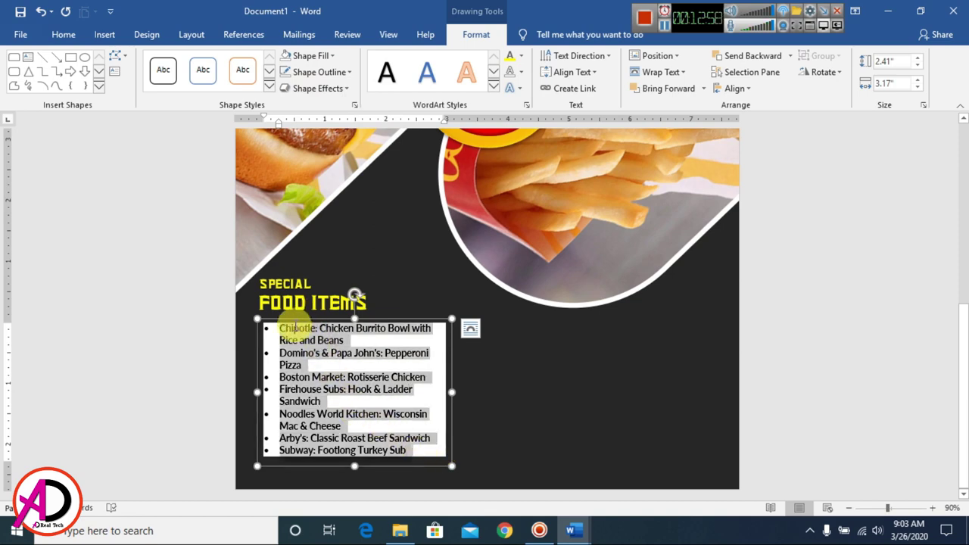
pyautogui.click(64, 34)
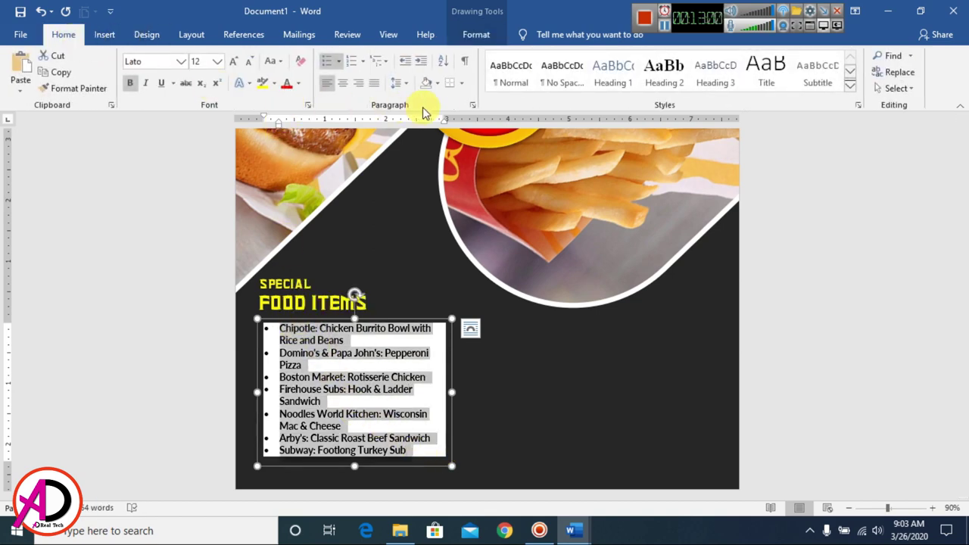
pyautogui.click(438, 84)
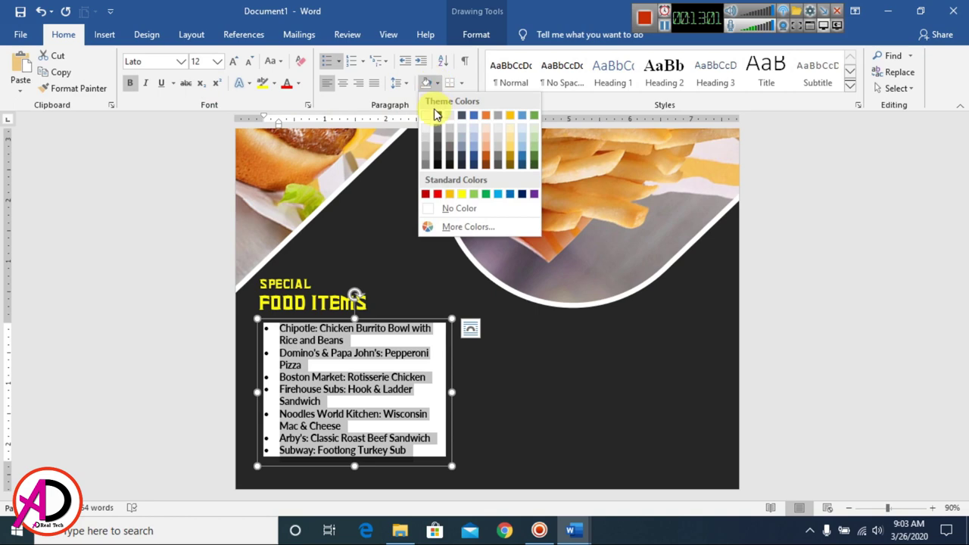
pyautogui.click(457, 210)
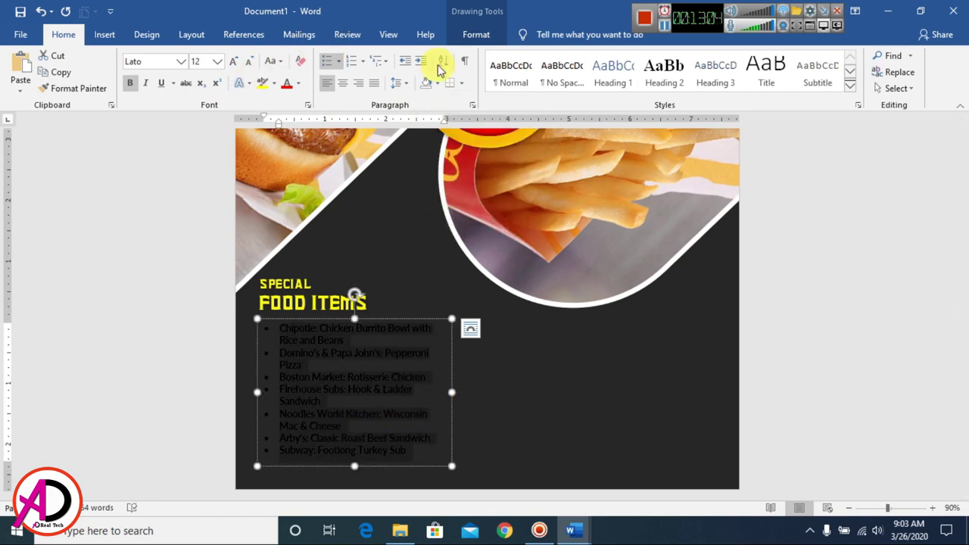
# Change the font color of all the menu entries to white
pyautogui.click(416, 452)
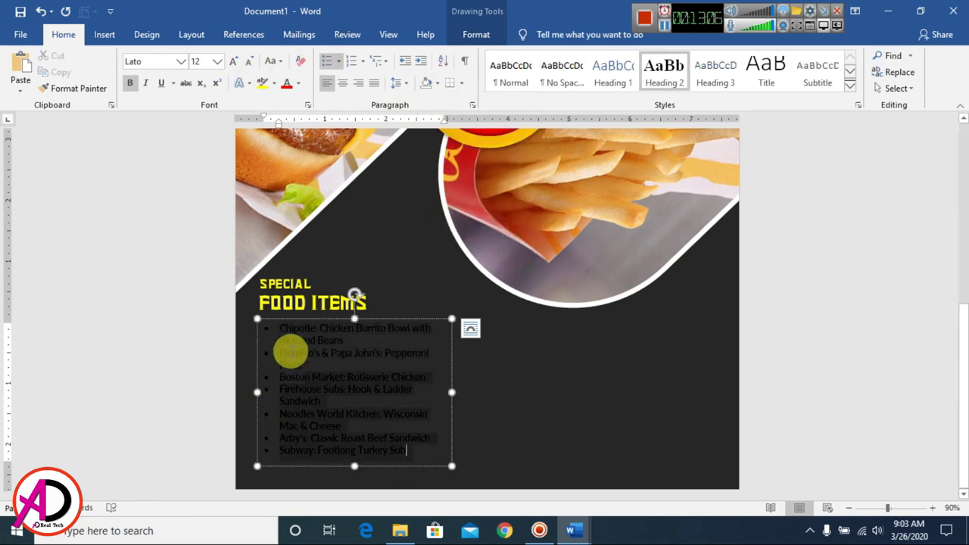
pyautogui.moveTo(290, 350); pyautogui.dragTo(255, 325)
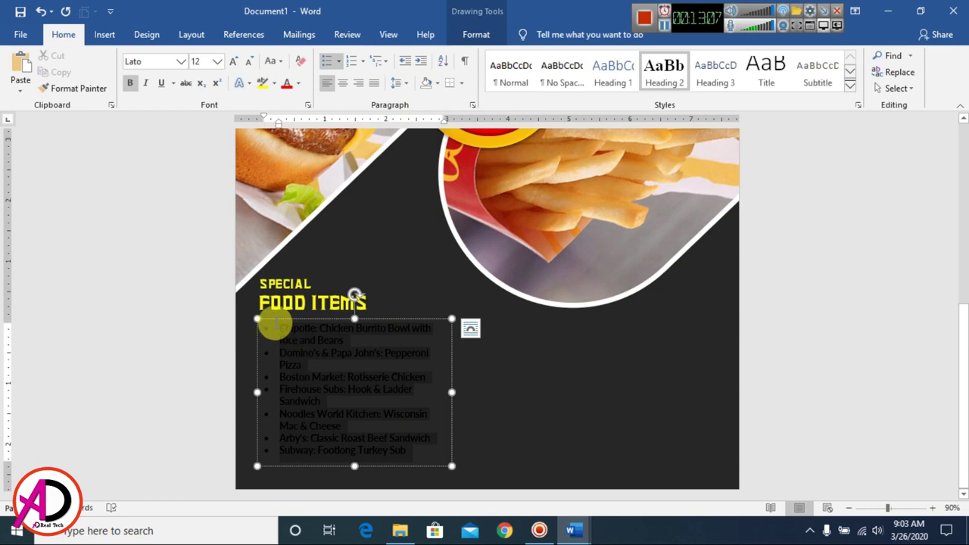
pyautogui.click(298, 83)
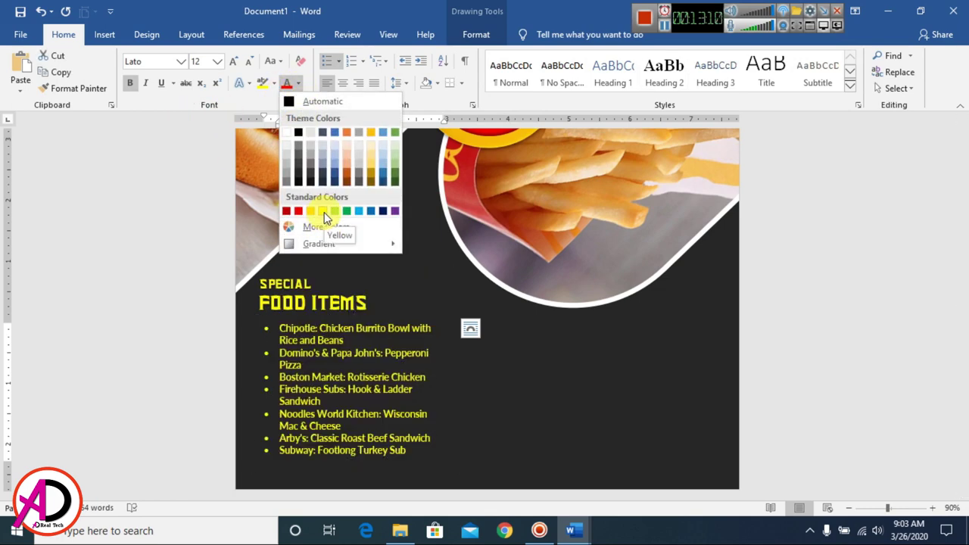
pyautogui.click(285, 131)
# Color only the bullets of the menu list yellow
pyautogui.click(266, 331)
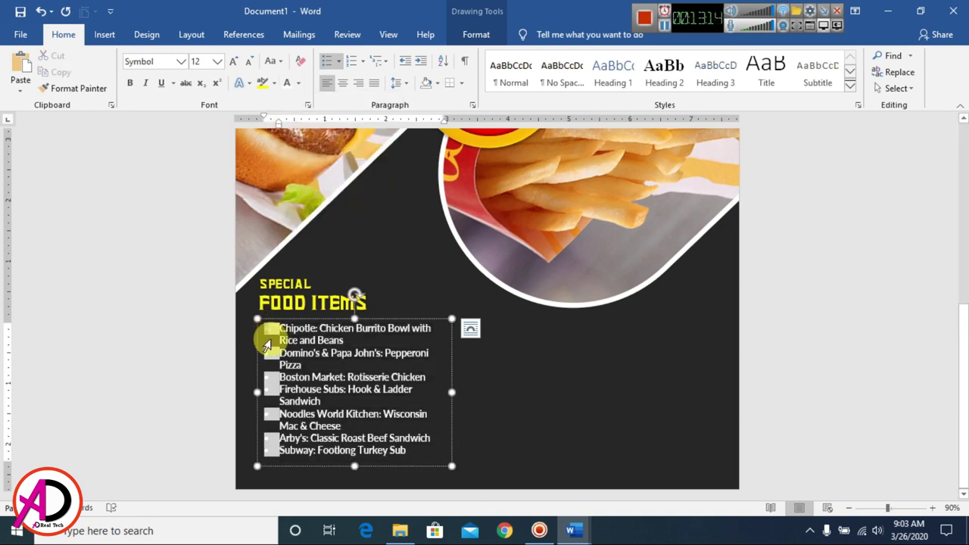
pyautogui.click(299, 84)
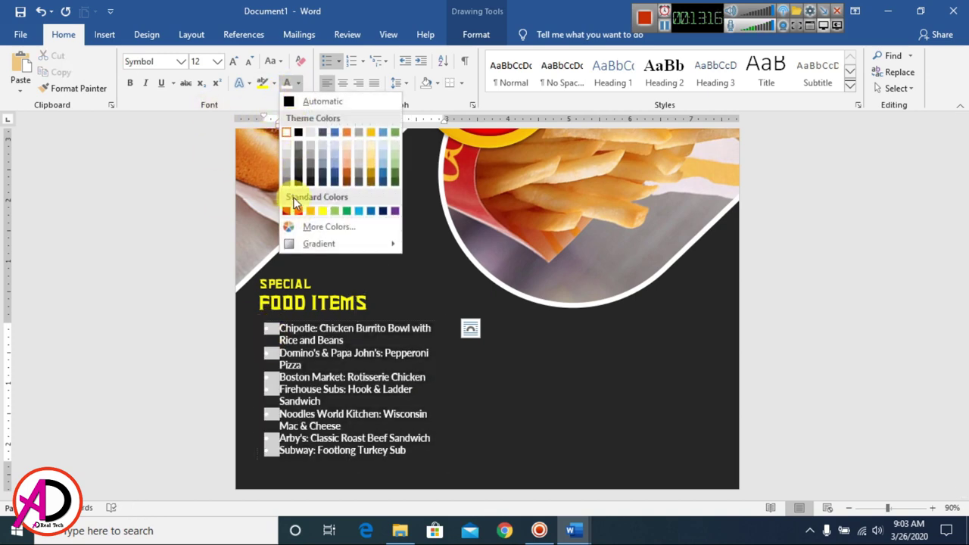
pyautogui.click(321, 211)
pyautogui.click(356, 380)
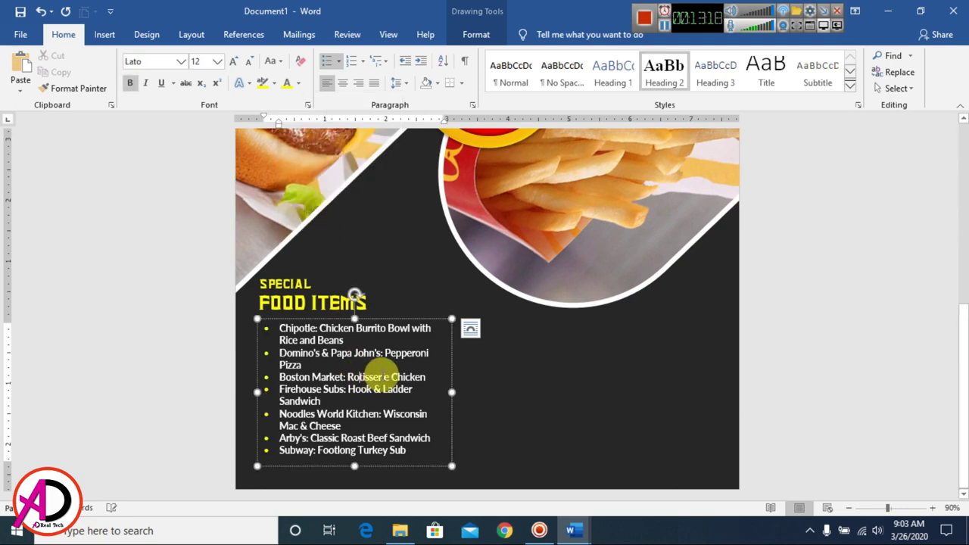
pyautogui.scroll(10, 521, 406)
pyautogui.scroll(-7, 472, 416)
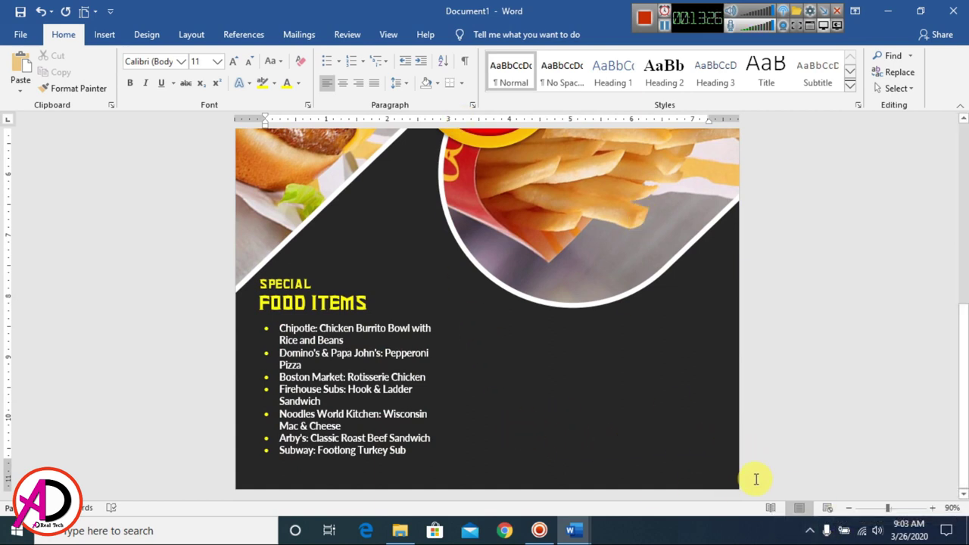
# Add a text box about 4.24 by 1.06 inches in the empty area beside the menu list, containing "Call order No."
pyautogui.click(104, 34)
pyautogui.click(152, 88)
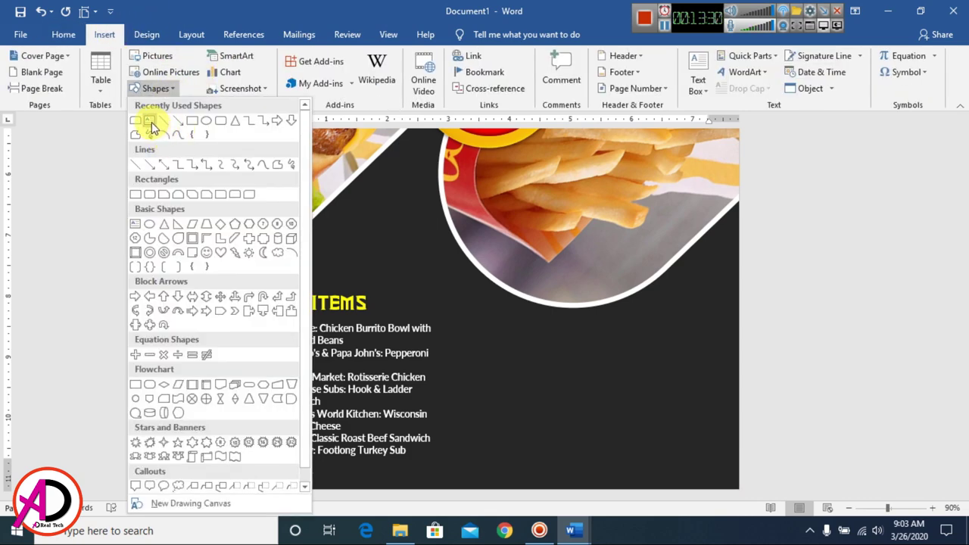
pyautogui.click(150, 122)
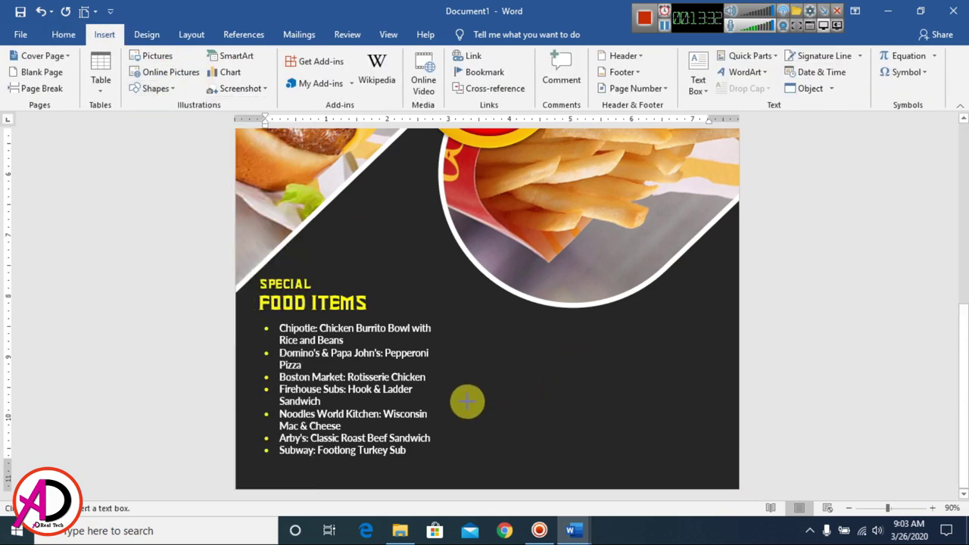
pyautogui.moveTo(468, 402); pyautogui.dragTo(725, 467)
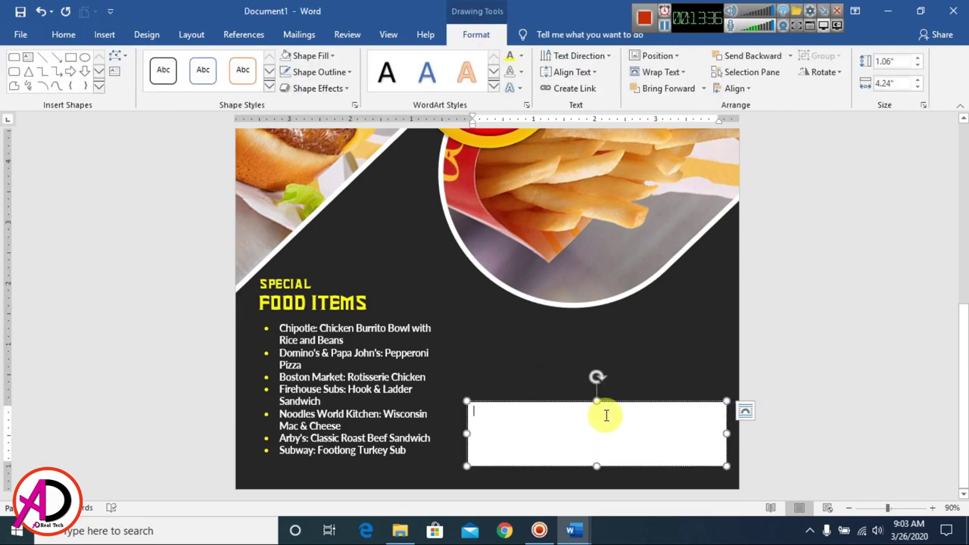
pyautogui.write('Call order No.')
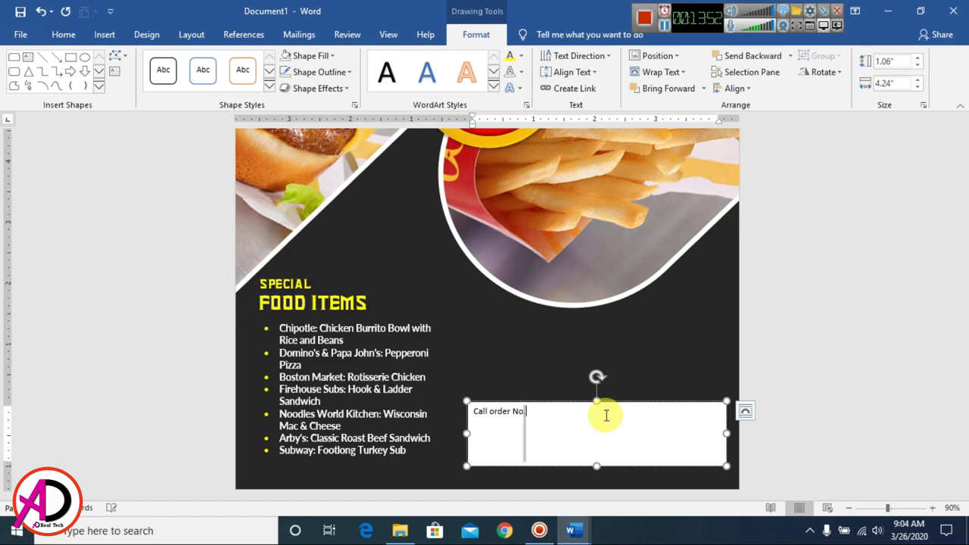
# Enlarge the "Call order No." text to 14 pt and add a colon and the phone number after it
pyautogui.hotkey('ctrl', 'a')
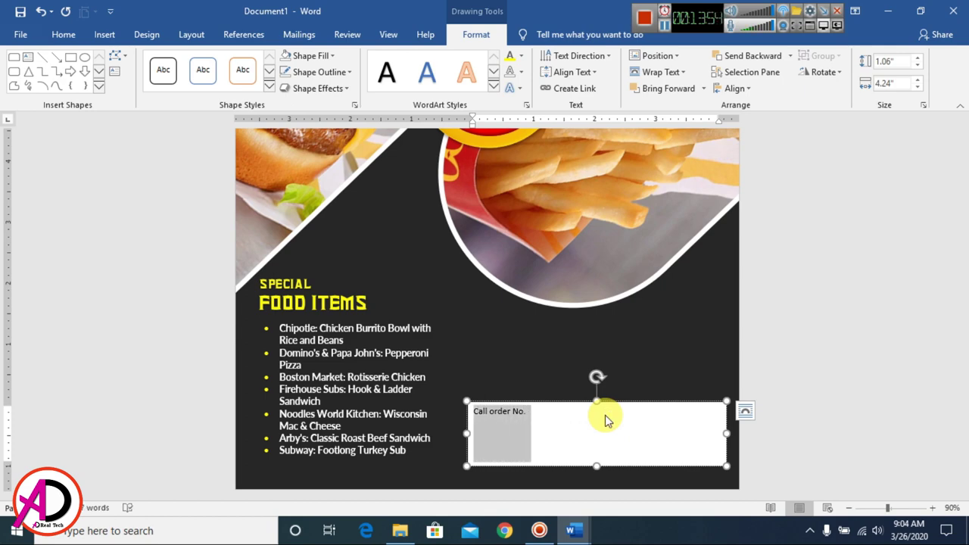
pyautogui.hotkey('ctrl', 'shift', '.')
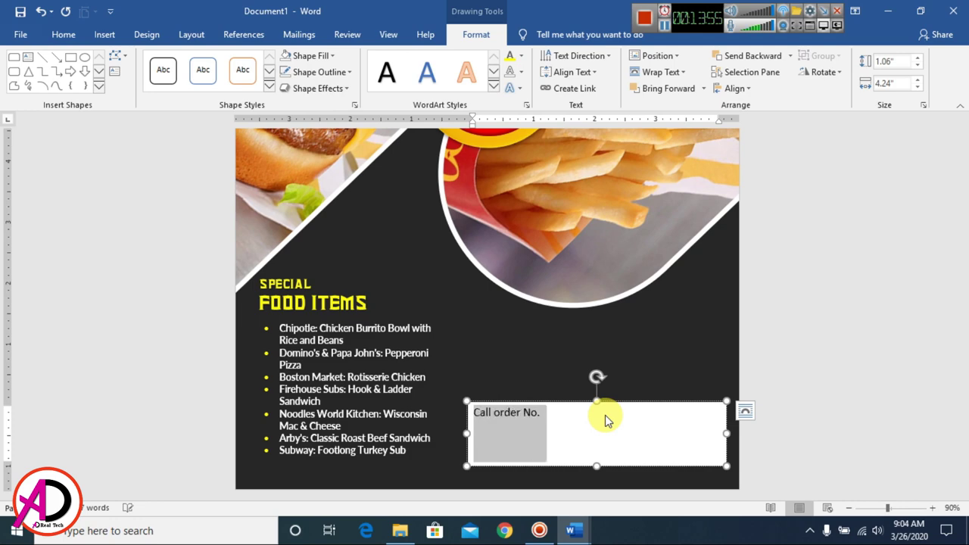
pyautogui.click(65, 34)
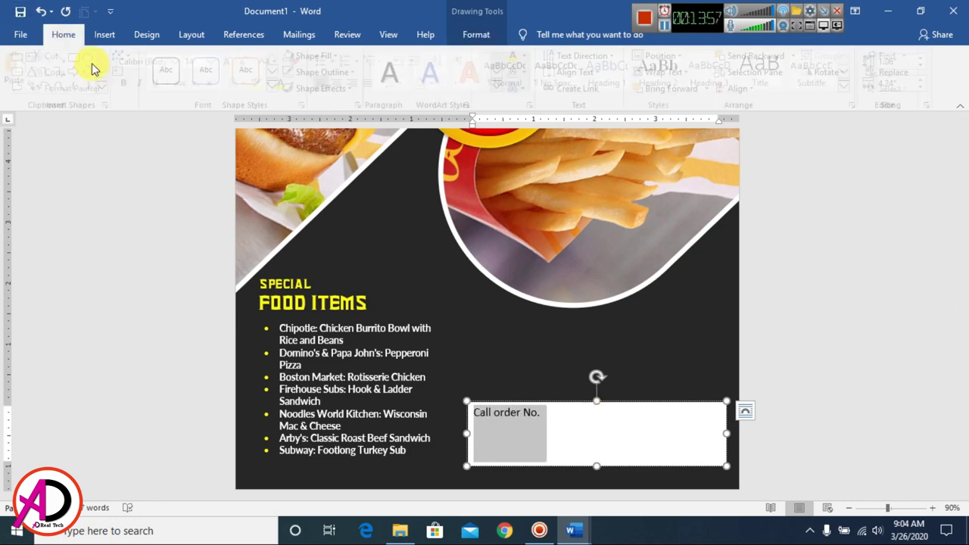
pyautogui.click(574, 424)
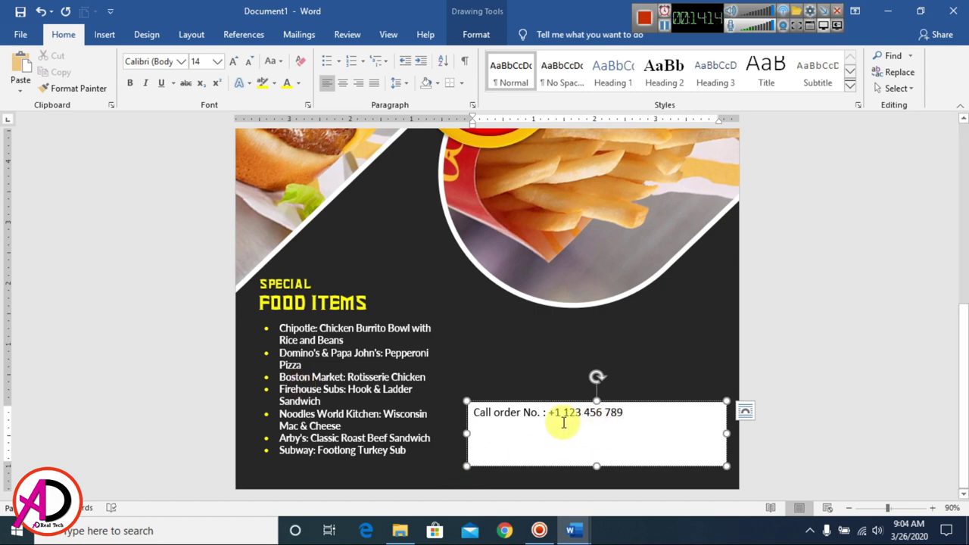
# Enlarge only the phone number in the call order line to 26 pt
pyautogui.moveTo(549, 408); pyautogui.dragTo(626, 410)
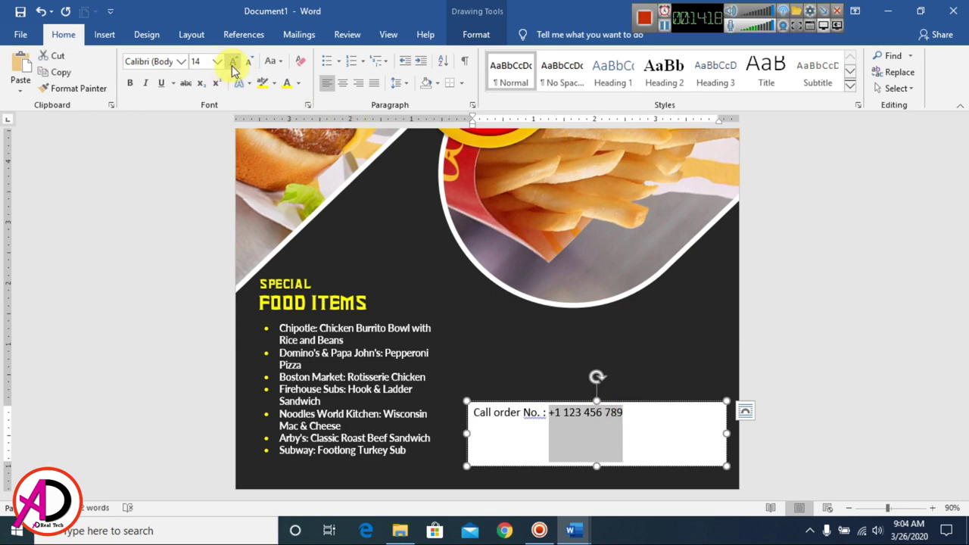
pyautogui.click(231, 65)
pyautogui.click(232, 66)
pyautogui.click(232, 66)
pyautogui.click(232, 66)
pyautogui.click(232, 65)
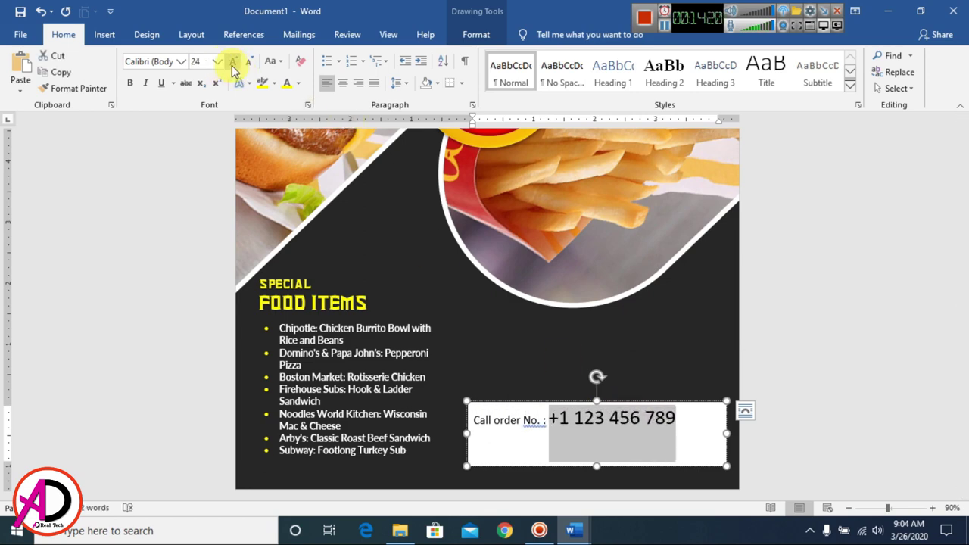
pyautogui.click(232, 65)
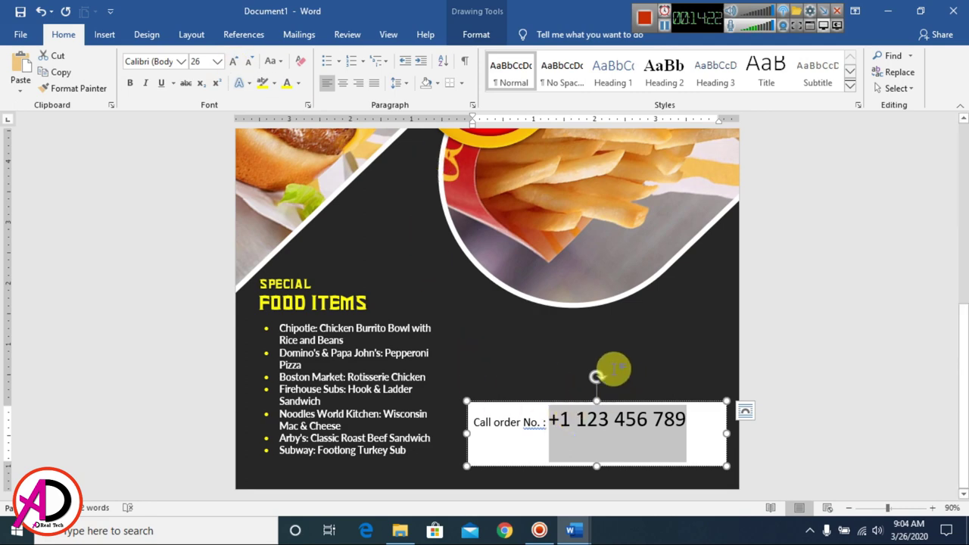
pyautogui.click(693, 419)
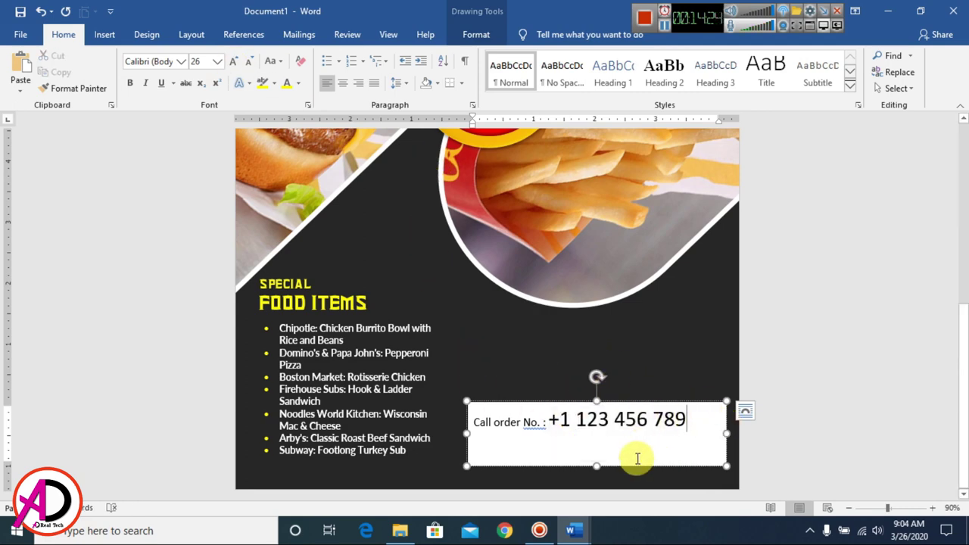
# Shorten the call order text box to about 0.7 inch high and remove its fill and outline
pyautogui.moveTo(594, 465); pyautogui.dragTo(596, 445)
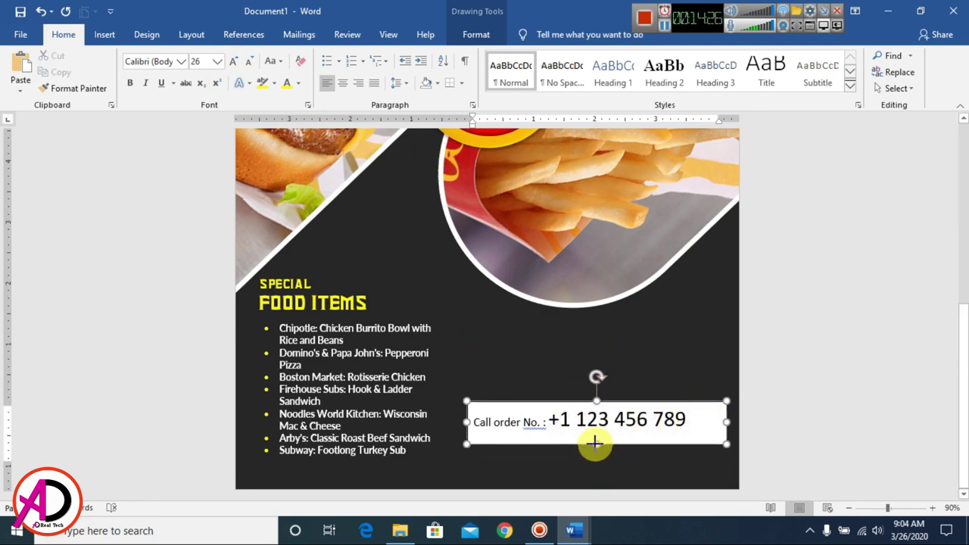
pyautogui.click(476, 34)
pyautogui.click(311, 56)
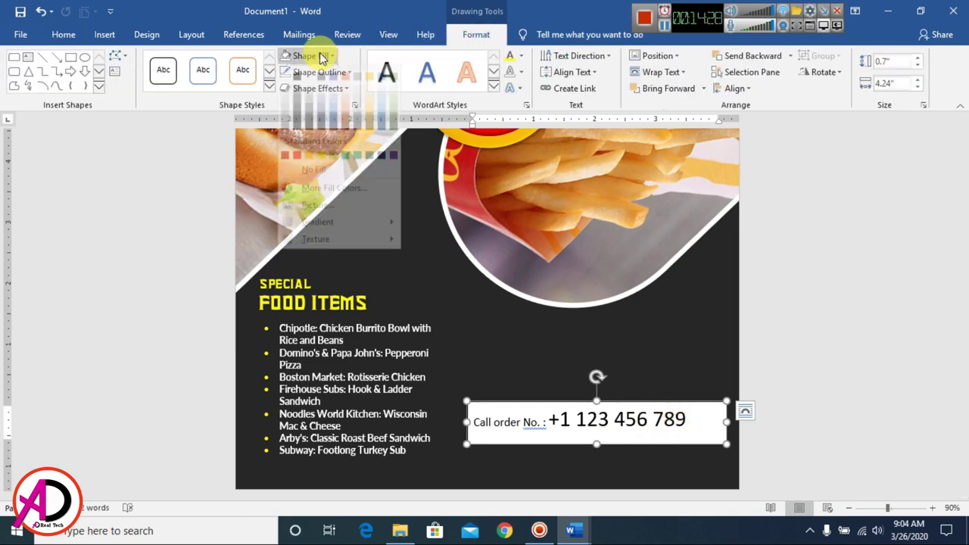
pyautogui.click(328, 175)
pyautogui.click(317, 72)
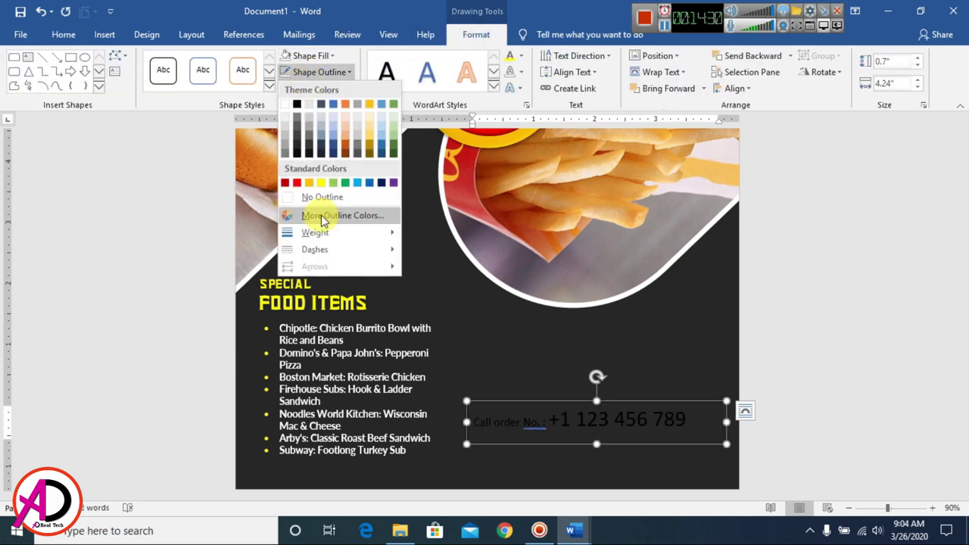
pyautogui.click(318, 199)
# Make the whole call order line, including the phone number, yellow and bold
pyautogui.click(509, 420)
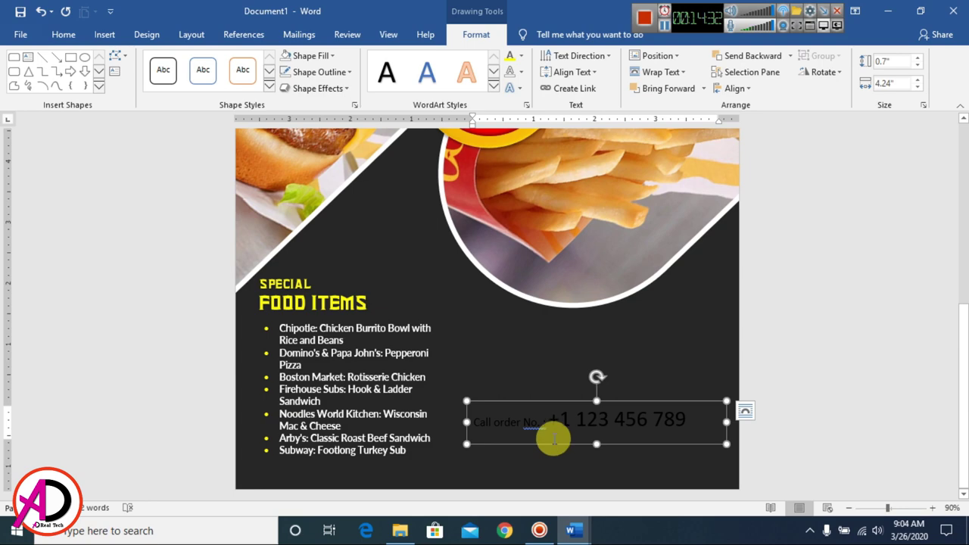
pyautogui.click(553, 439)
pyautogui.click(66, 34)
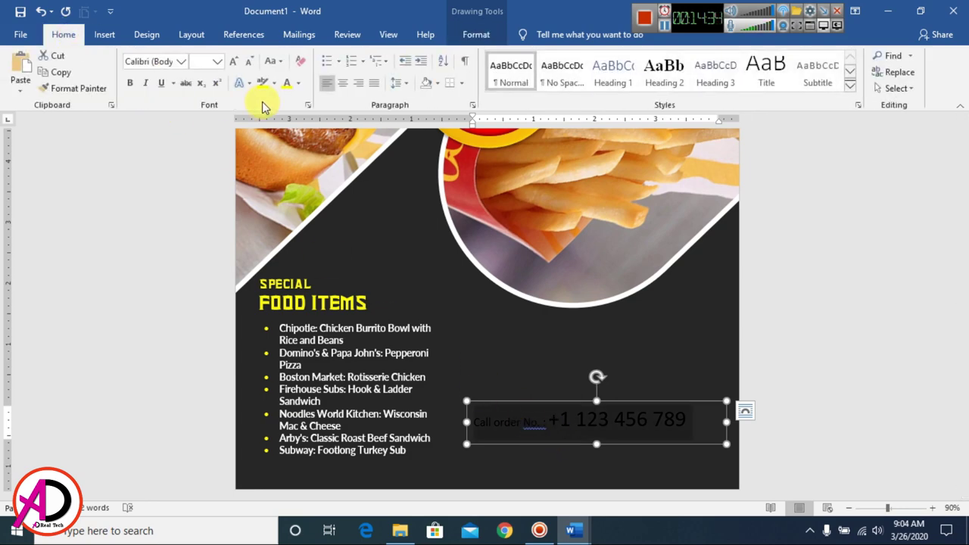
pyautogui.click(287, 83)
pyautogui.click(131, 84)
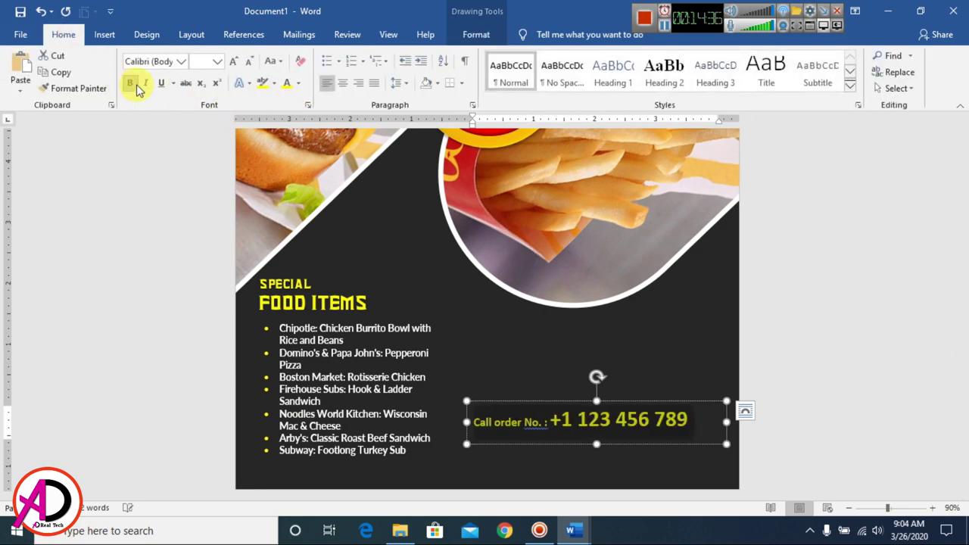
pyautogui.click(545, 422)
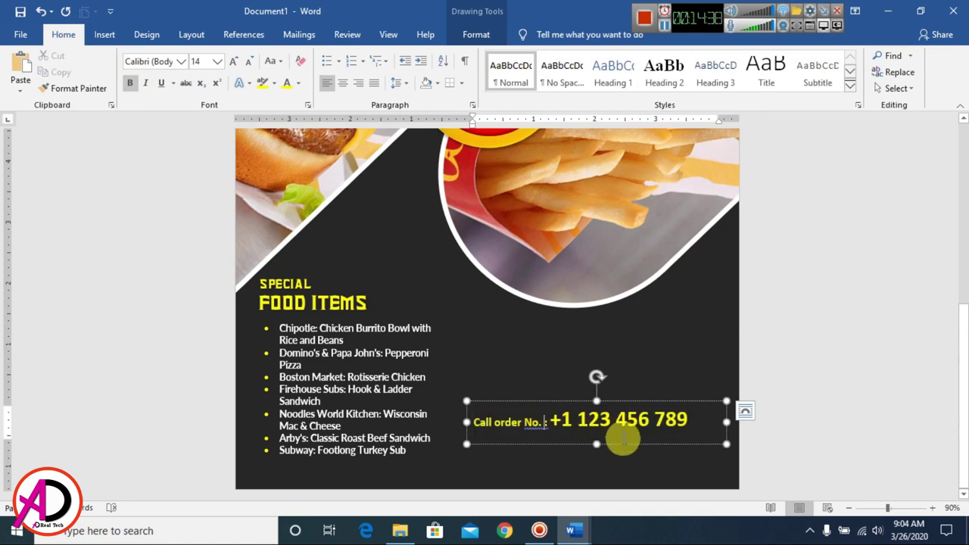
# Close the gap before the colon in the call order line, space out the number after it, and move the box up toward the page's right edge
pyautogui.click(659, 421)
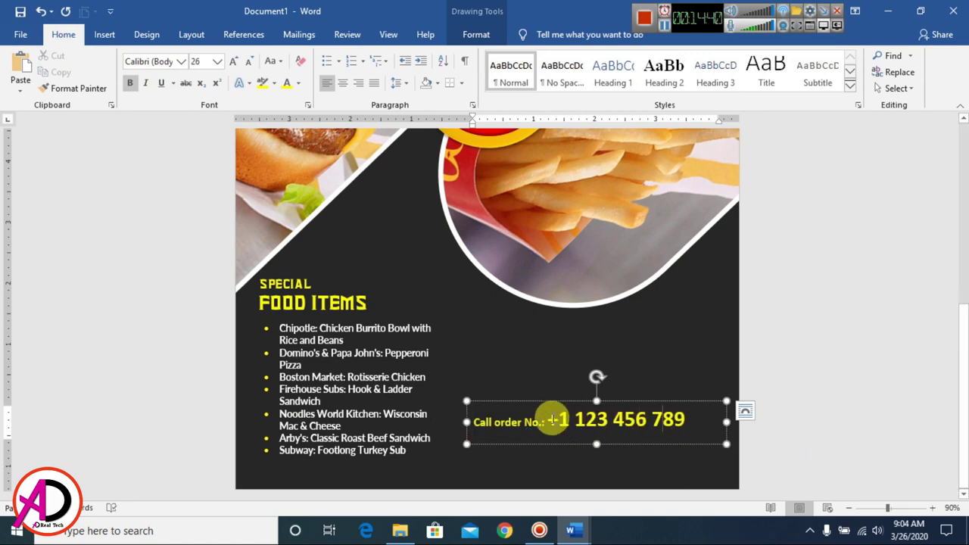
pyautogui.click(704, 423)
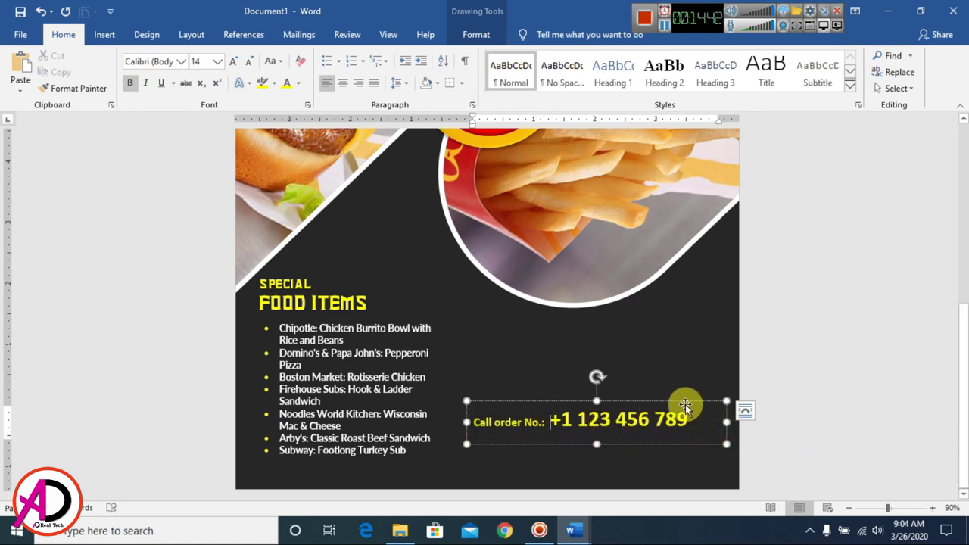
pyautogui.moveTo(685, 400); pyautogui.dragTo(726, 371)
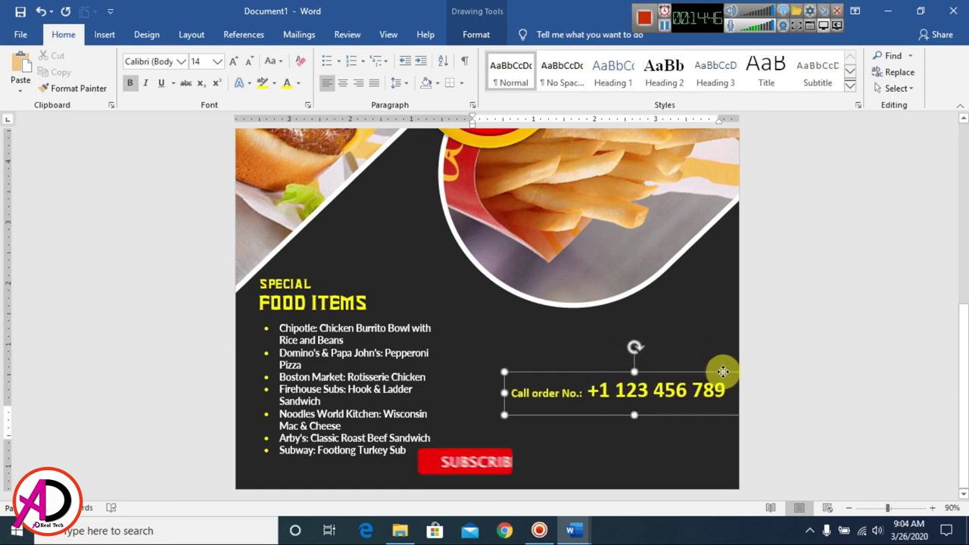
pyautogui.click(814, 426)
pyautogui.scroll(6, 813, 426)
pyautogui.scroll(-6, 644, 313)
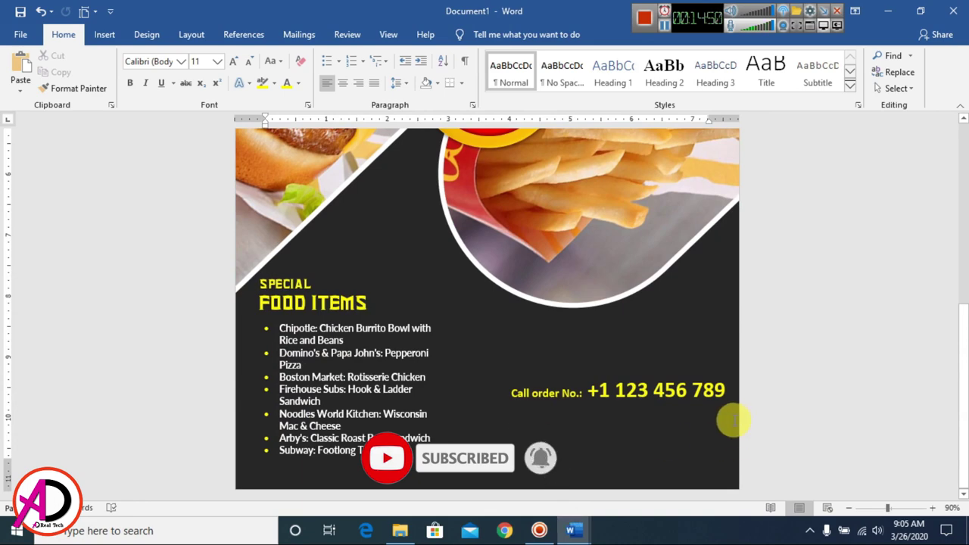
# Insert a plain black WordArt text box and place it below the call order line
pyautogui.click(102, 36)
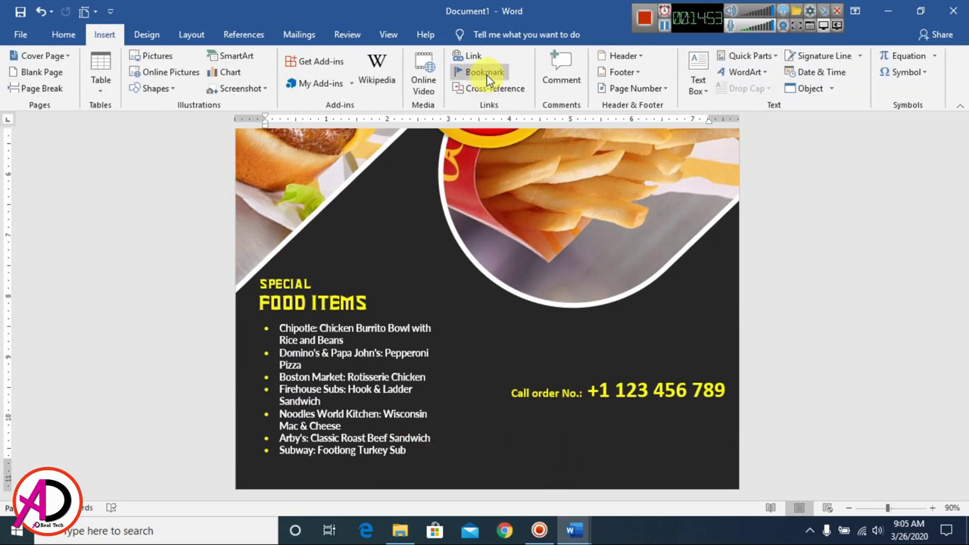
pyautogui.click(745, 71)
pyautogui.click(739, 102)
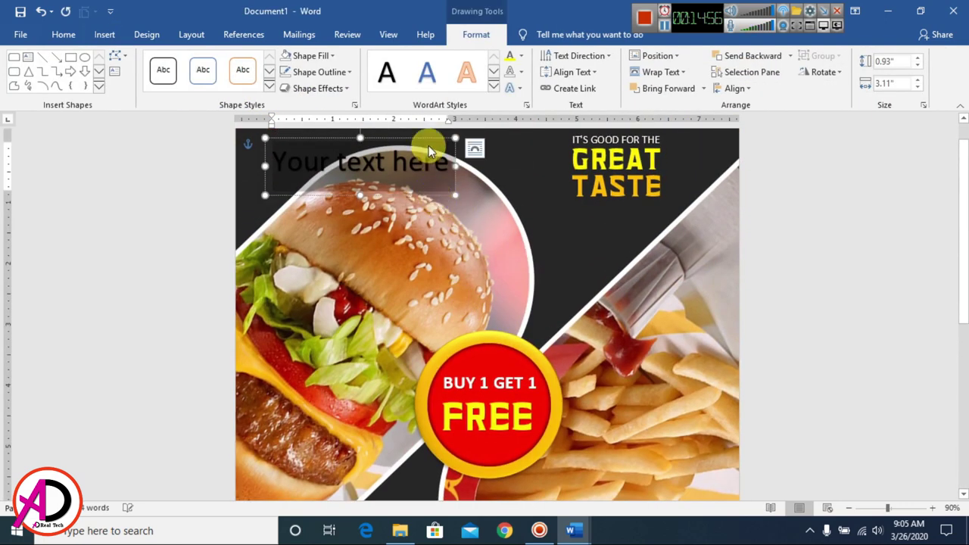
pyautogui.moveTo(429, 146); pyautogui.dragTo(619, 447)
pyautogui.scroll(-4, 597, 308)
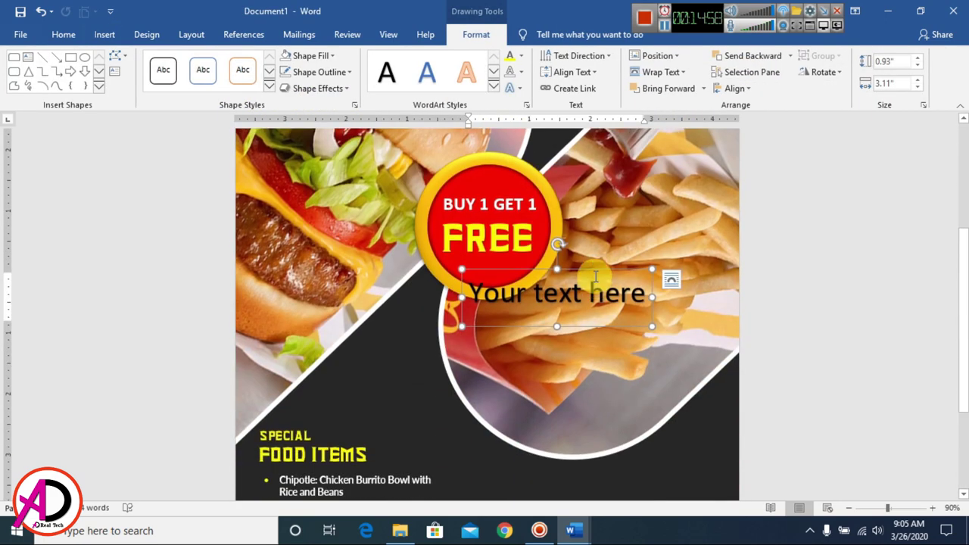
pyautogui.moveTo(592, 274); pyautogui.dragTo(585, 413)
pyautogui.scroll(-4, 584, 290)
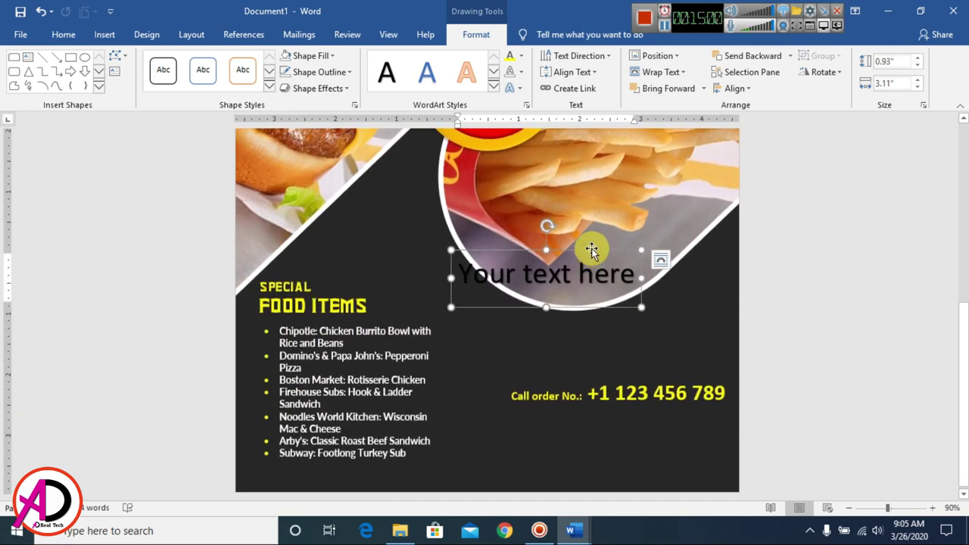
pyautogui.moveTo(591, 249); pyautogui.dragTo(664, 418)
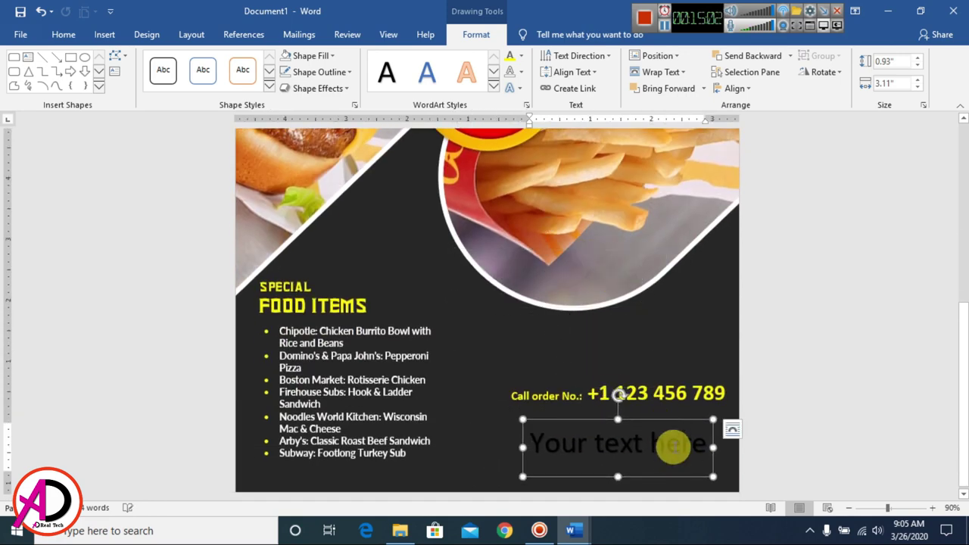
# Replace the WordArt placeholder text with "FOOD NAME" in capitals
pyautogui.tripleClick(676, 452)
pyautogui.write('Food')
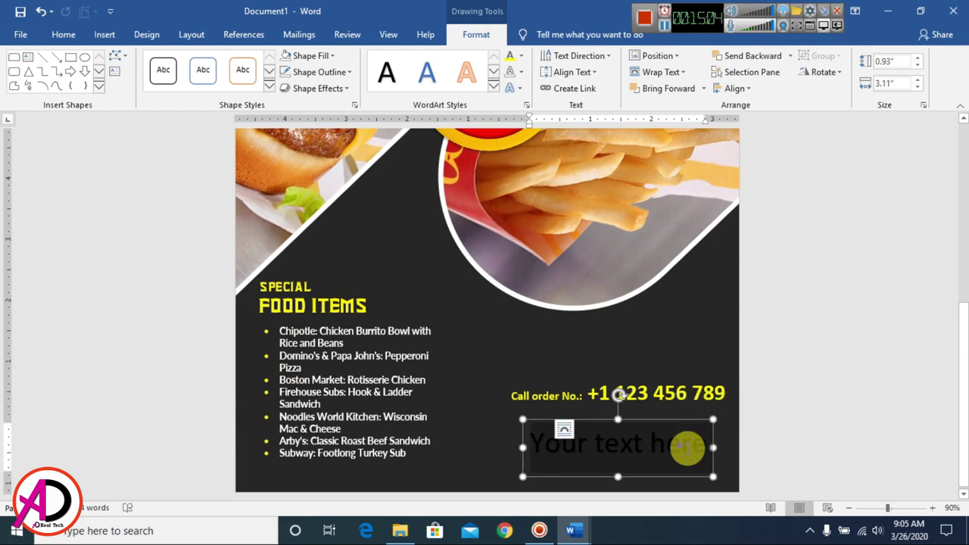
pyautogui.press('BackSpace')
pyautogui.press('BackSpace')
pyautogui.press('BackSpace')
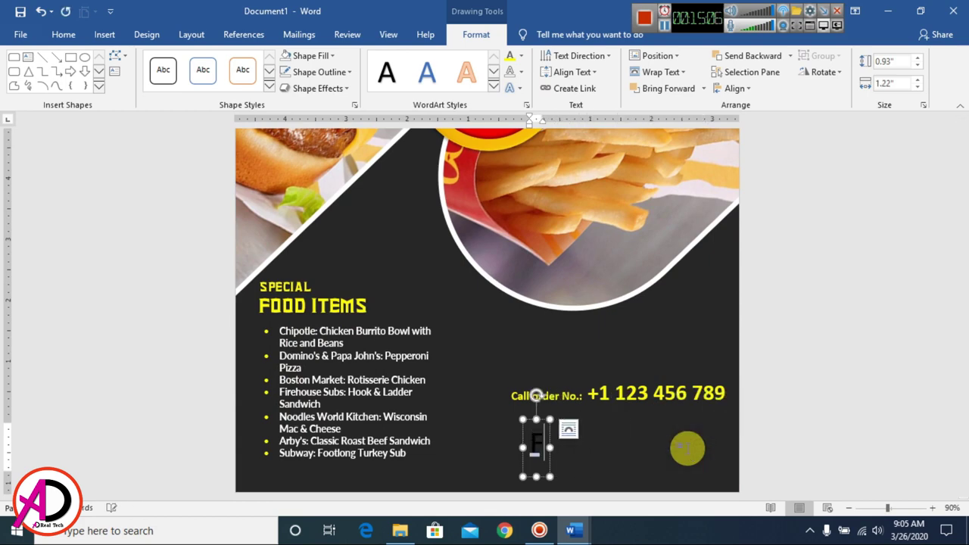
pyautogui.write('OOD')
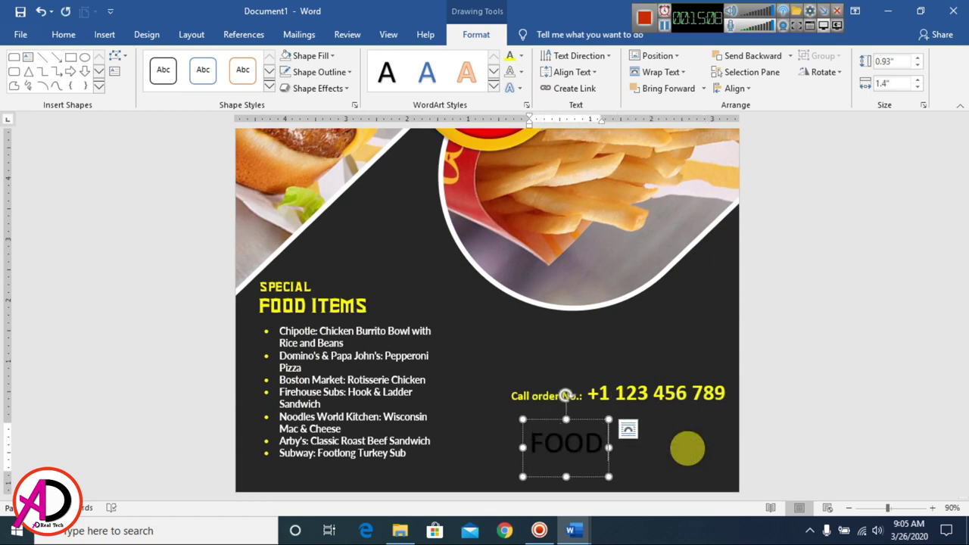
pyautogui.write(' NAME')
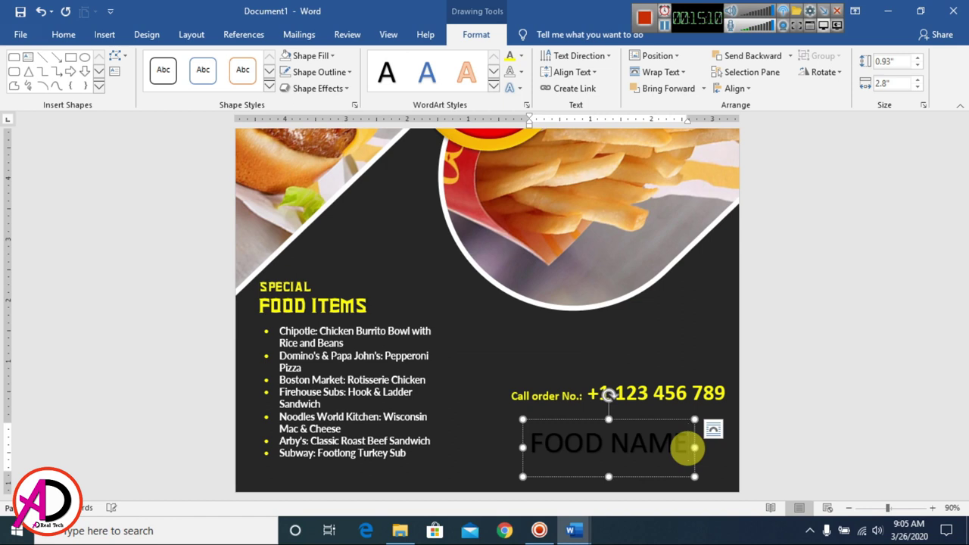
# Change the WordArt wording to "FOOD XONE" and align it under the phone number
pyautogui.press('BackSpace')
pyautogui.press('BackSpace')
pyautogui.press('BackSpace')
pyautogui.press('BackSpace')
pyautogui.press('BackSpace')
pyautogui.write('XONE')
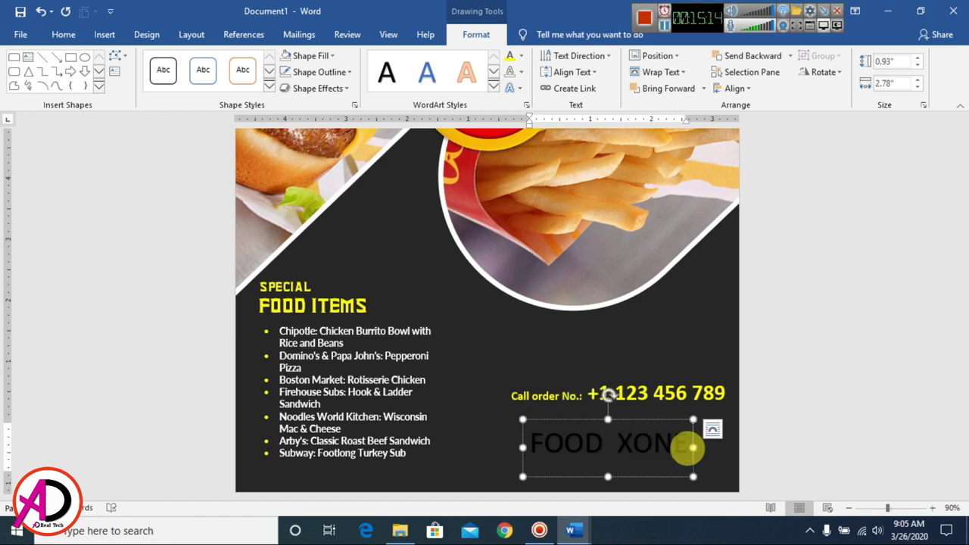
pyautogui.write(' HER')
pyautogui.hotkey('ctrl', 'a')
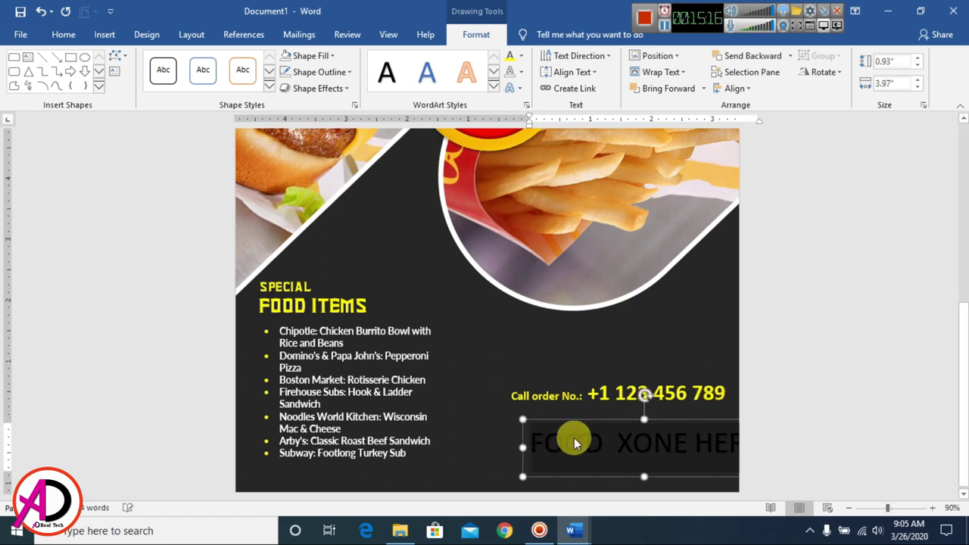
pyautogui.moveTo(686, 443); pyautogui.dragTo(919, 447)
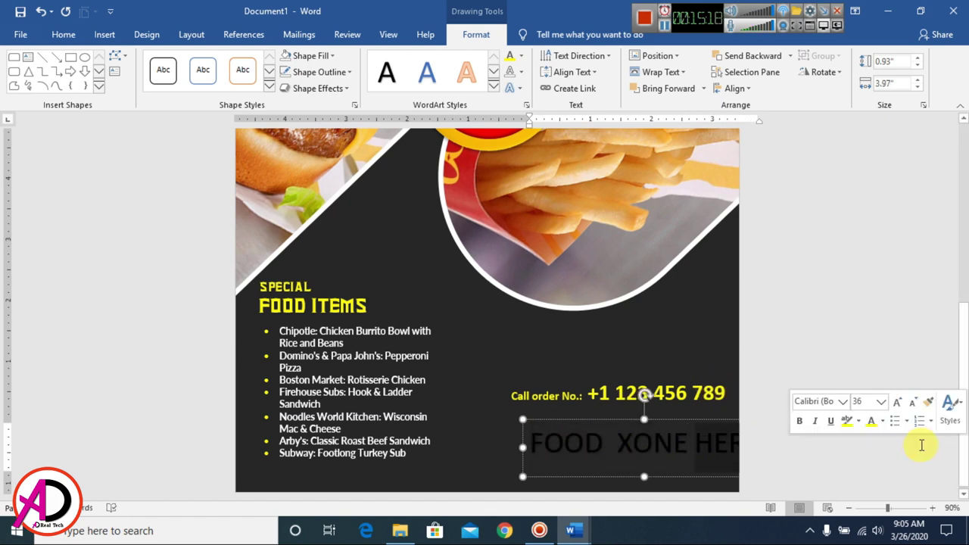
pyautogui.press('Delete')
pyautogui.moveTo(668, 422); pyautogui.dragTo(689, 428)
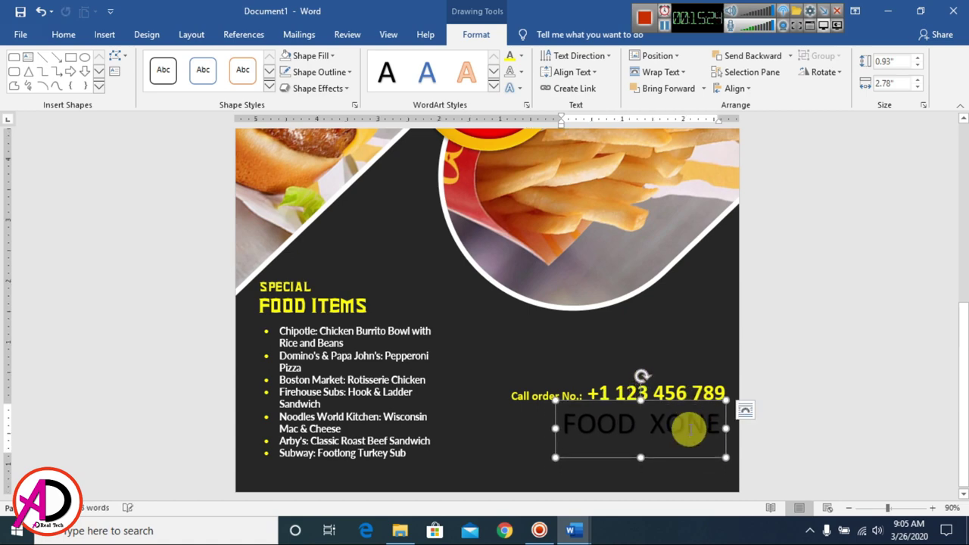
# Make the "FOOD XONE" text white and bold
pyautogui.click(64, 34)
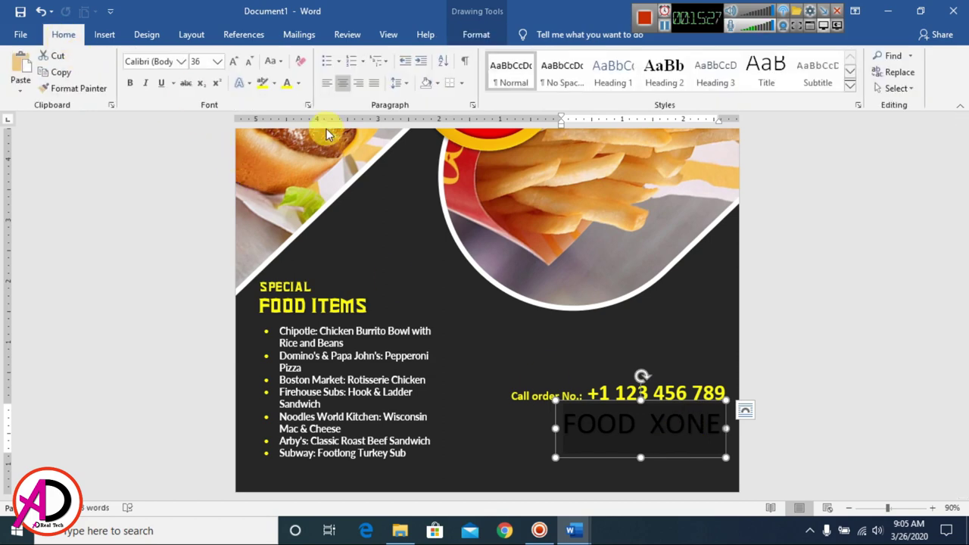
pyautogui.click(298, 84)
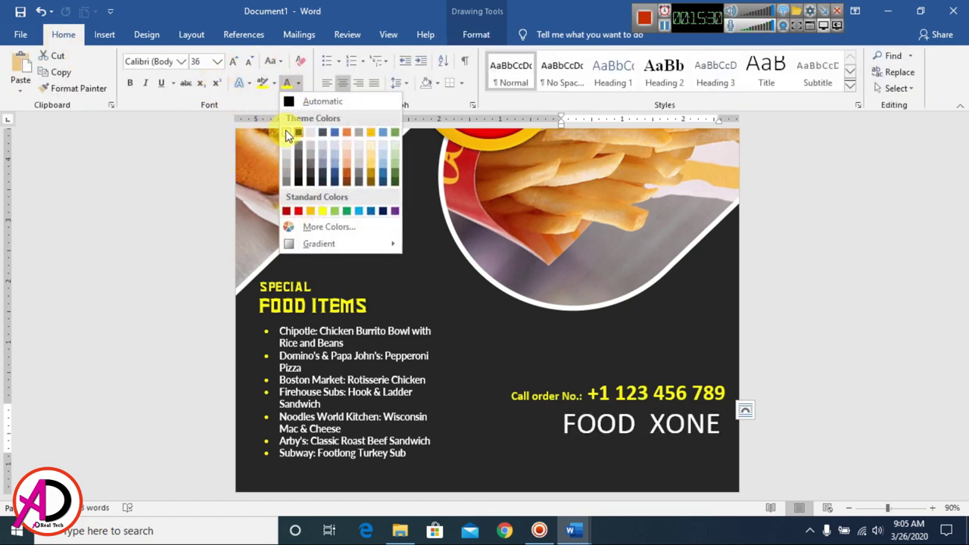
pyautogui.click(287, 131)
pyautogui.click(130, 83)
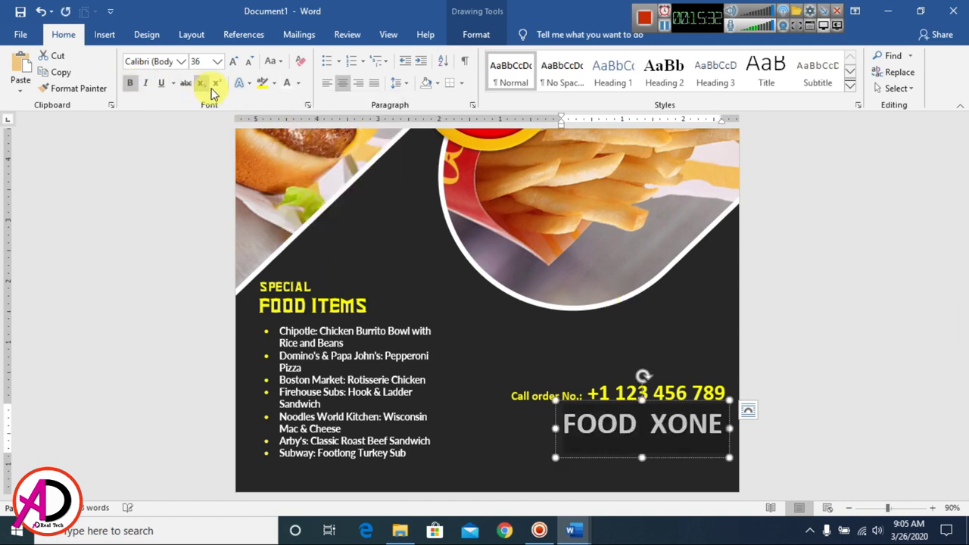
# Set the "FOOD XONE" font to Adobe Gothic Std B and reposition the text just below the call order line
pyautogui.click(182, 62)
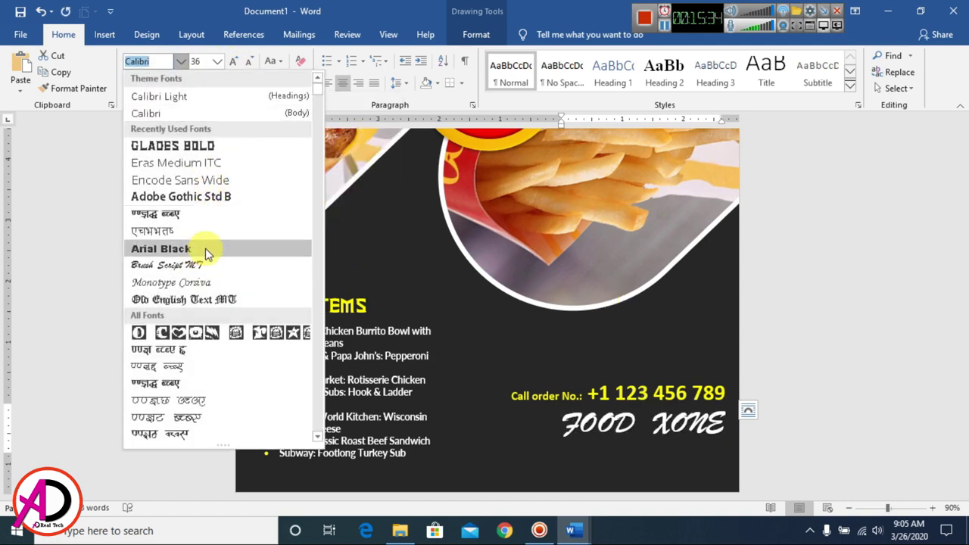
pyautogui.click(210, 197)
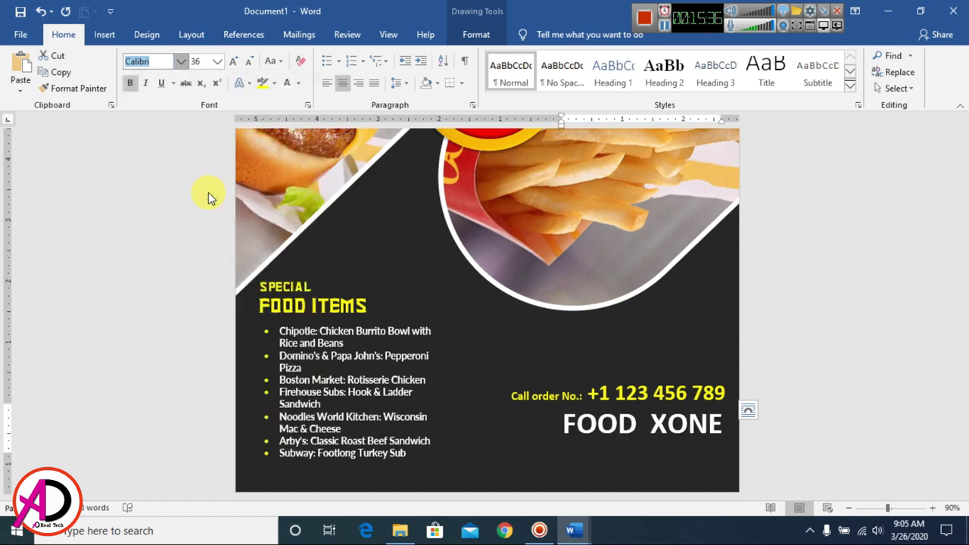
pyautogui.moveTo(694, 400); pyautogui.dragTo(680, 397)
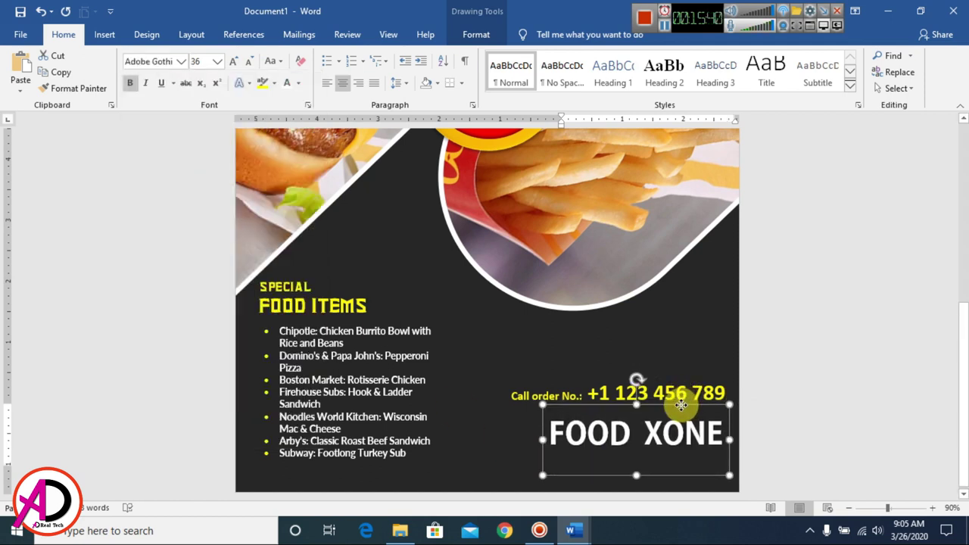
pyautogui.click(798, 400)
pyautogui.scroll(8, 798, 400)
pyautogui.scroll(-5, 560, 466)
pyautogui.scroll(-3, 560, 466)
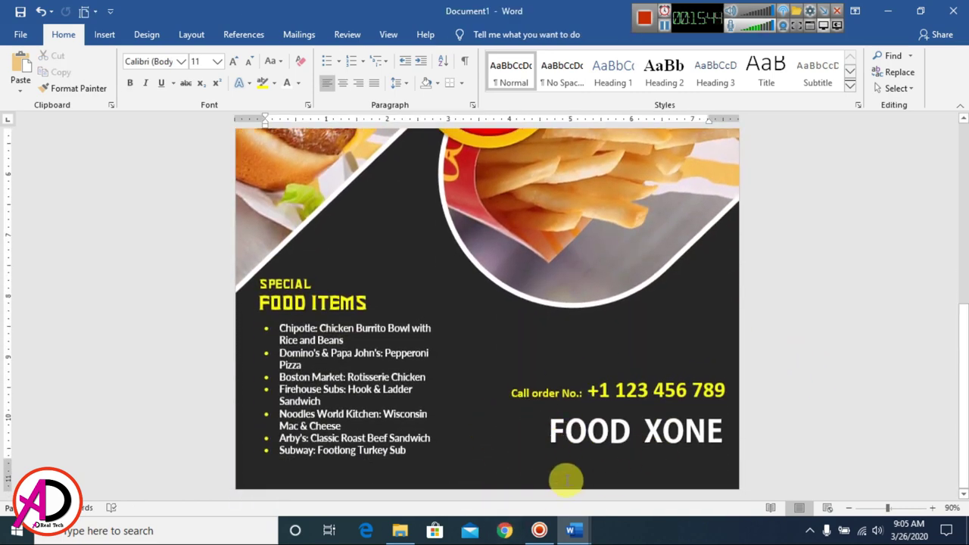
# Draw a ring (donut) shape about 0.8 inch across and place it just before the "FOOD XONE" text
pyautogui.click(105, 34)
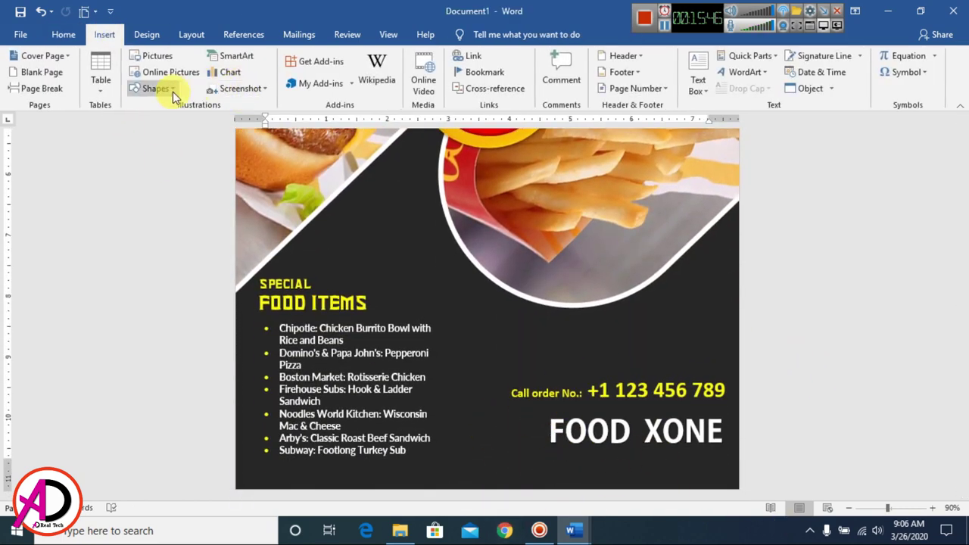
pyautogui.click(172, 90)
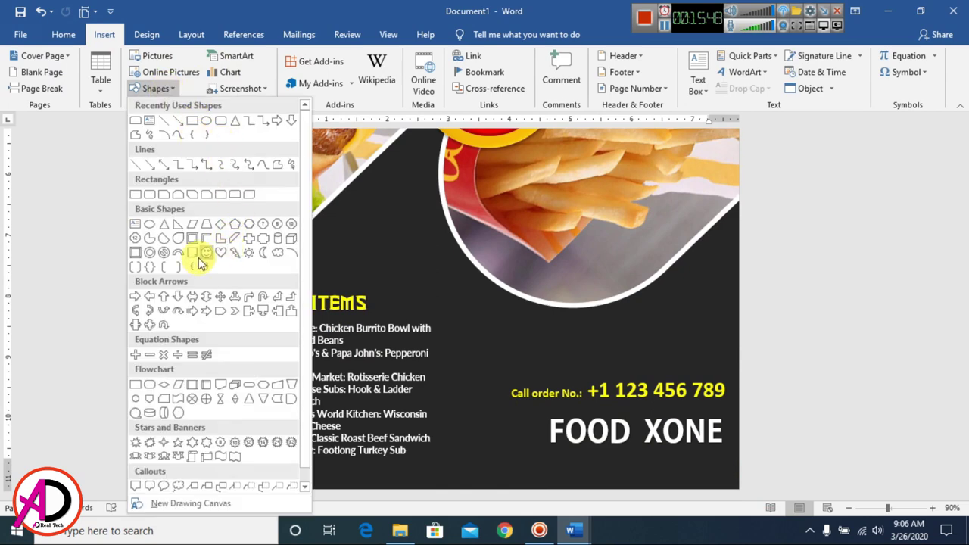
pyautogui.click(137, 254)
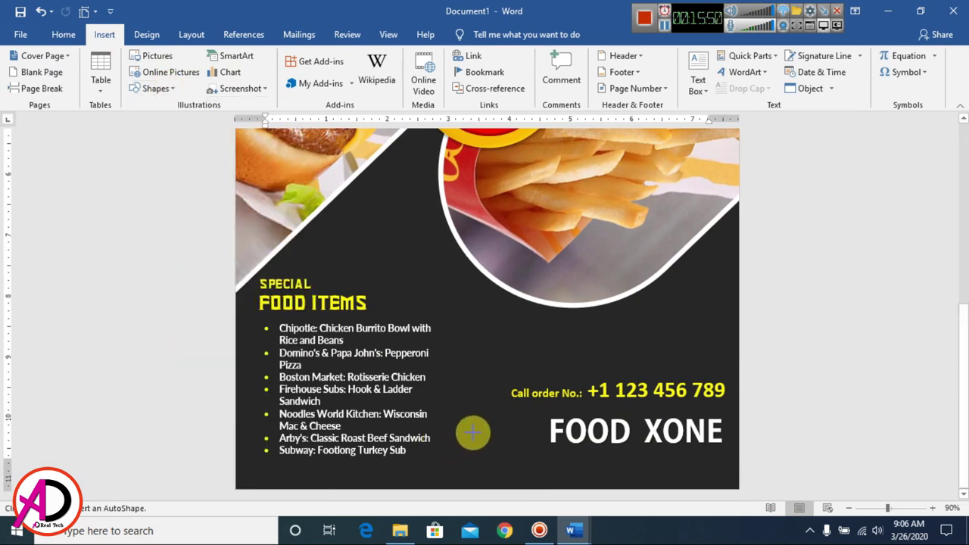
pyautogui.moveTo(488, 449); pyautogui.dragTo(511, 472)
pyautogui.moveTo(503, 454)
pyautogui.mouseDown()
pyautogui.moveTo(530, 450)
pyautogui.moveTo(527, 438)
pyautogui.moveTo(502, 432)
pyautogui.moveTo(519, 433)
pyautogui.mouseUp()
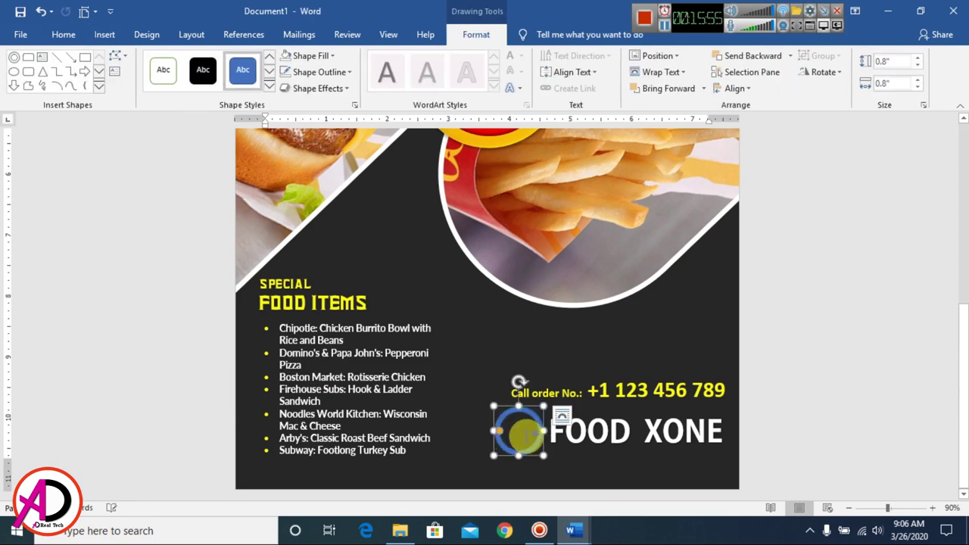
# Fill the ring with white and shrink it to roughly the height of the "FOOD XONE" lettering
pyautogui.click(331, 56)
pyautogui.click(289, 90)
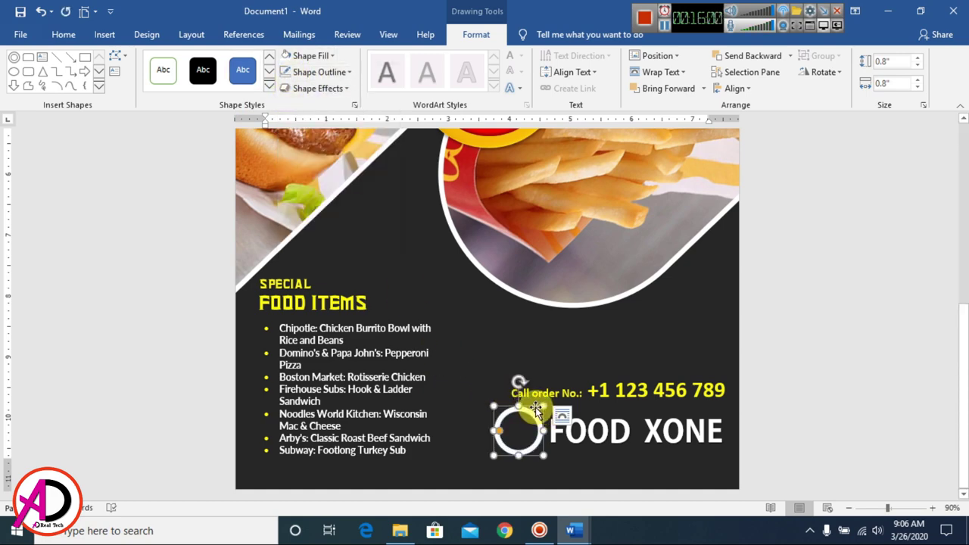
pyautogui.moveTo(538, 408); pyautogui.dragTo(539, 409)
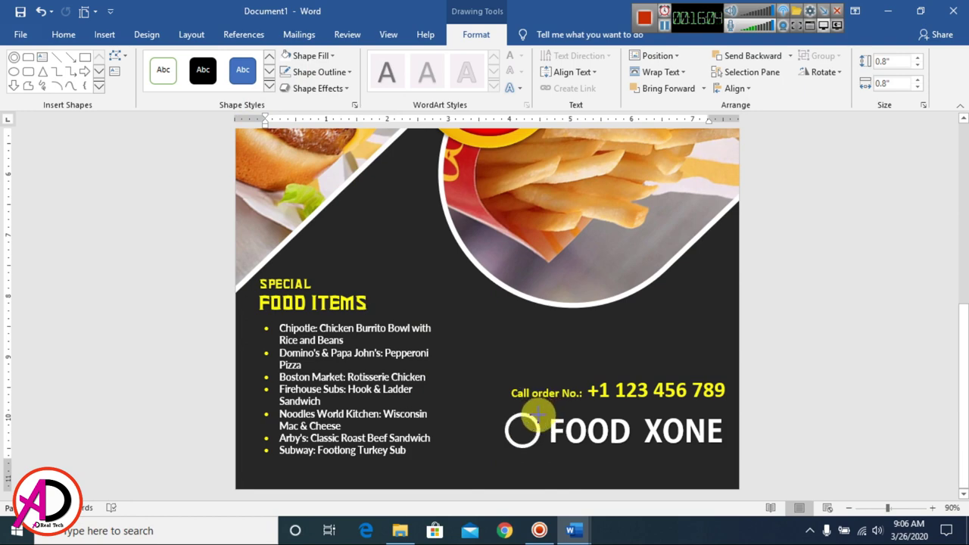
pyautogui.click(537, 412)
# Reduce the "FOOD XONE" text to 28 pt and shift it right to line up under the phone number's end
pyautogui.click(580, 432)
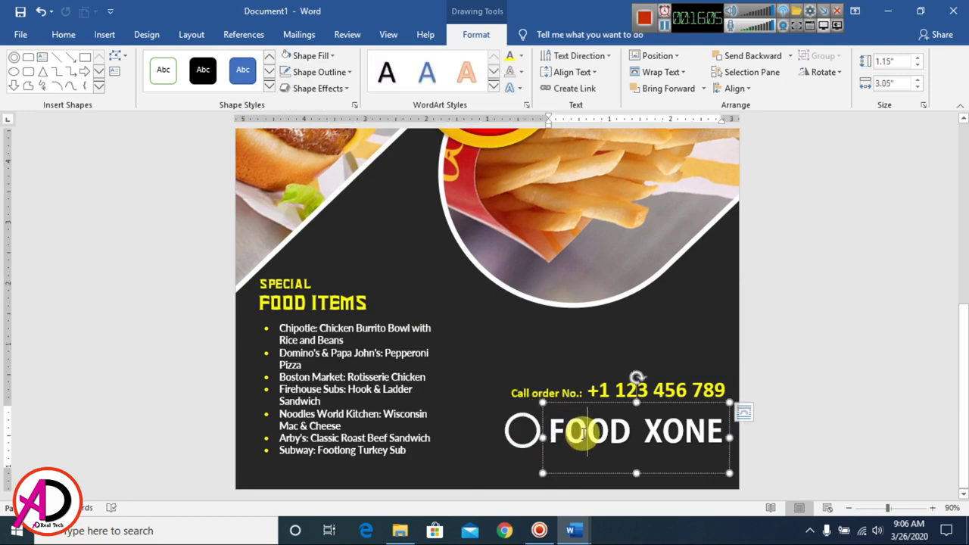
pyautogui.click(64, 34)
pyautogui.click(251, 62)
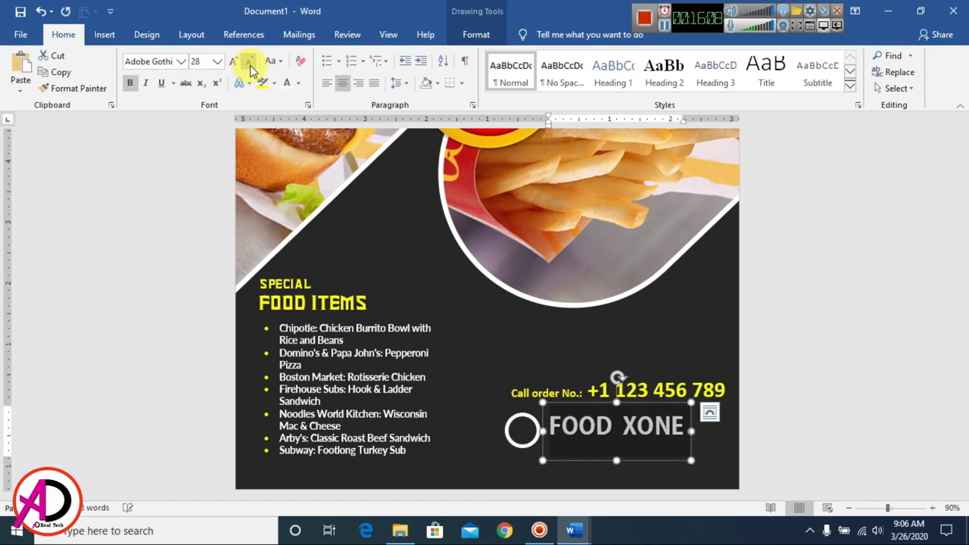
pyautogui.moveTo(673, 409); pyautogui.dragTo(707, 415)
# Move the white ring right so it sits directly beside the "FOOD XONE" text
pyautogui.click(523, 435)
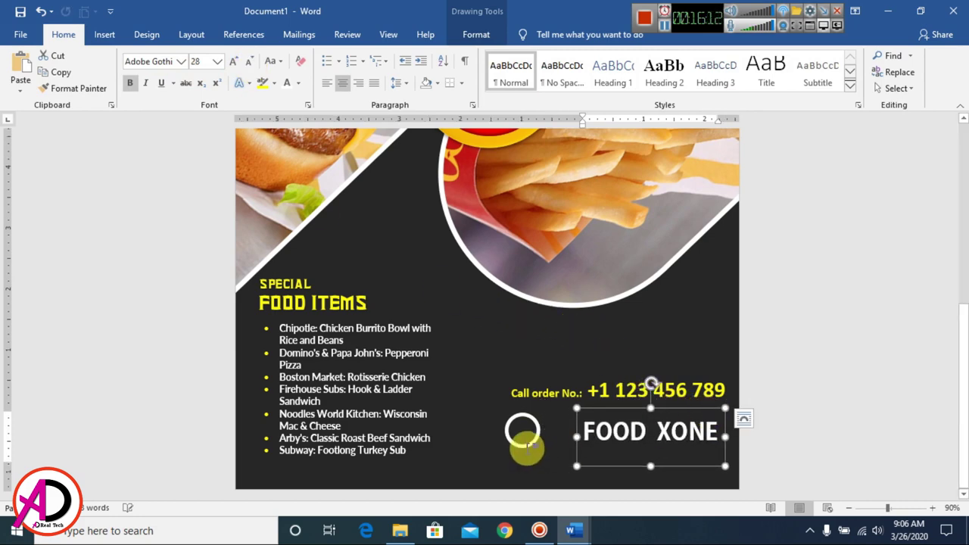
pyautogui.scroll(-5, 552, 449)
pyautogui.scroll(-3, 541, 467)
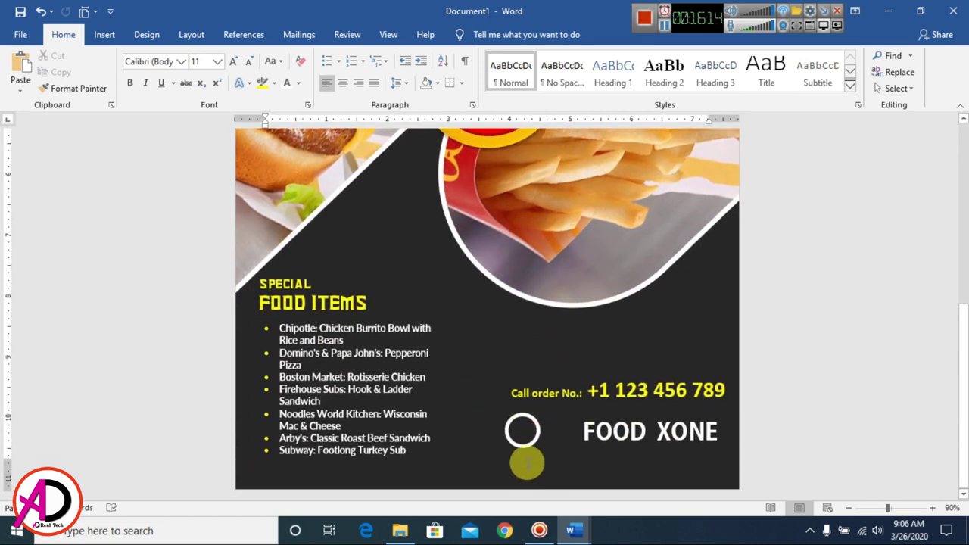
pyautogui.moveTo(523, 441); pyautogui.dragTo(556, 448)
pyautogui.click(104, 34)
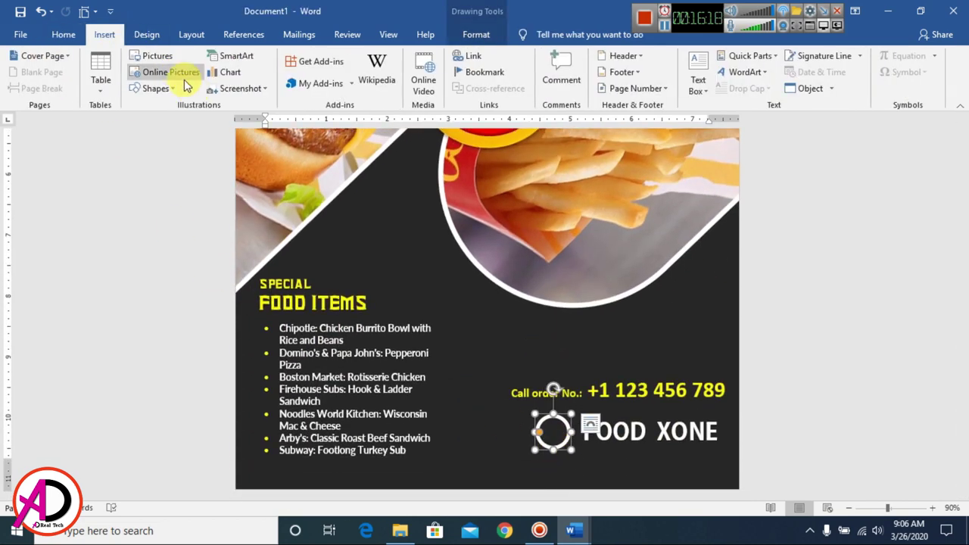
# Draw a multiplication sign (X) shape about 0.68 inch high and 0.63 inch wide beside the white ring
pyautogui.click(165, 90)
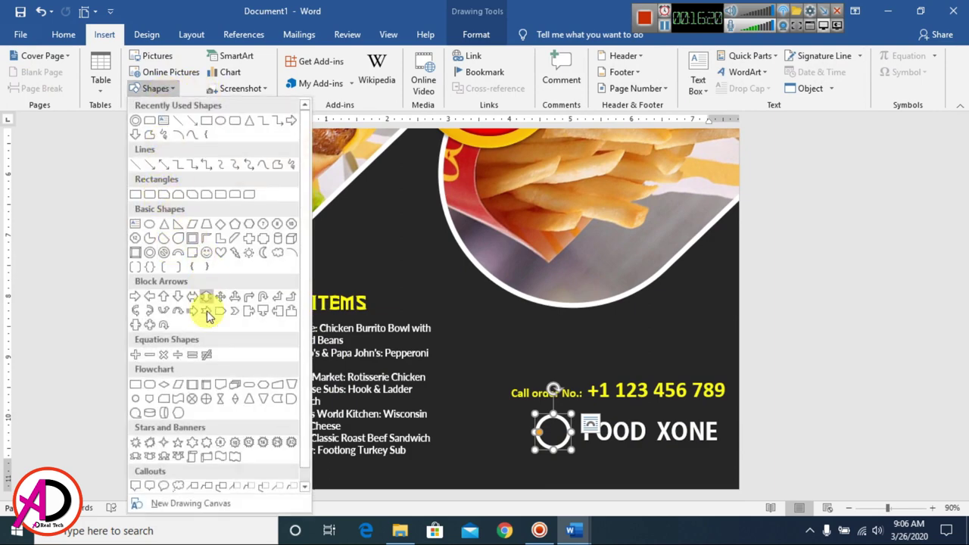
pyautogui.click(163, 354)
pyautogui.moveTo(471, 411); pyautogui.dragTo(505, 452)
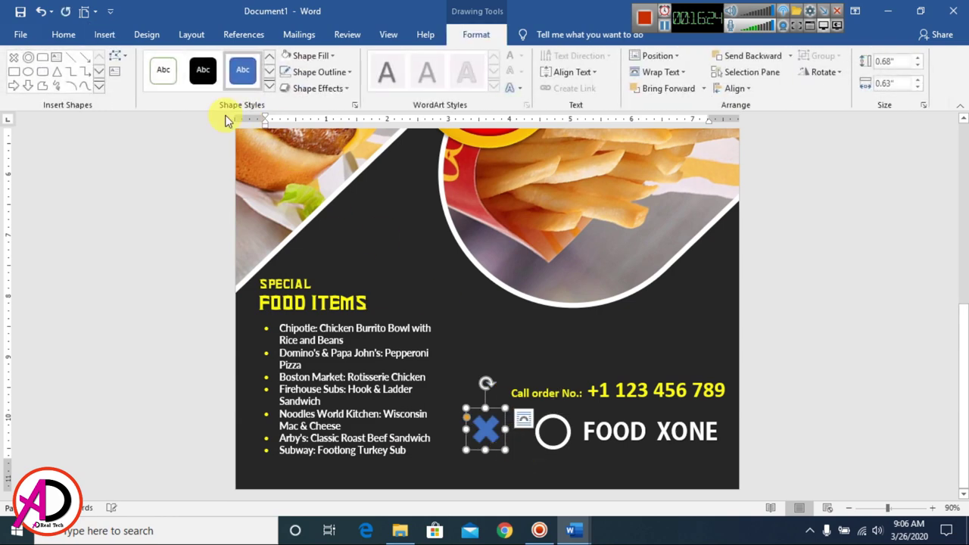
# Fill the X shape with white and move it into the centre of the ring beside the "FOOD XONE" text
pyautogui.click(297, 58)
pyautogui.click(284, 76)
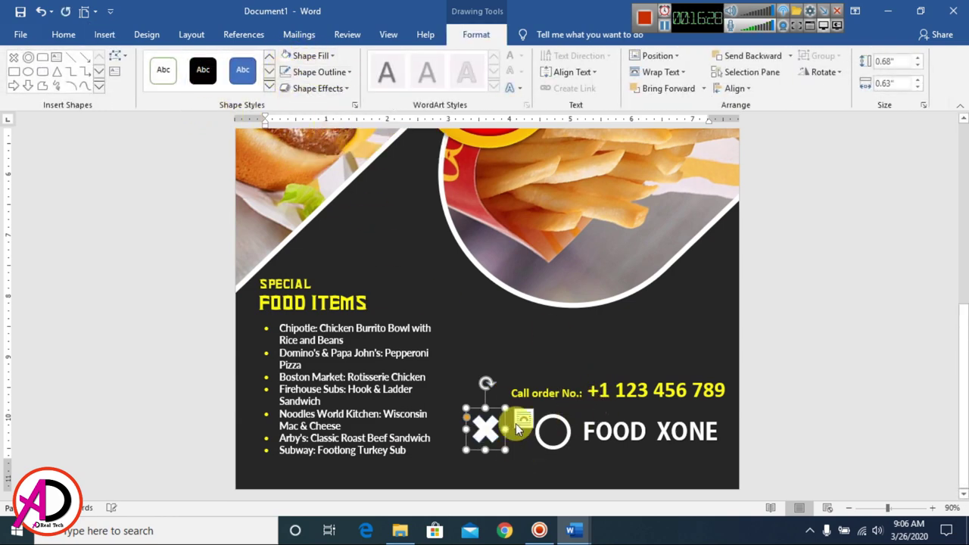
pyautogui.moveTo(499, 411); pyautogui.dragTo(566, 414)
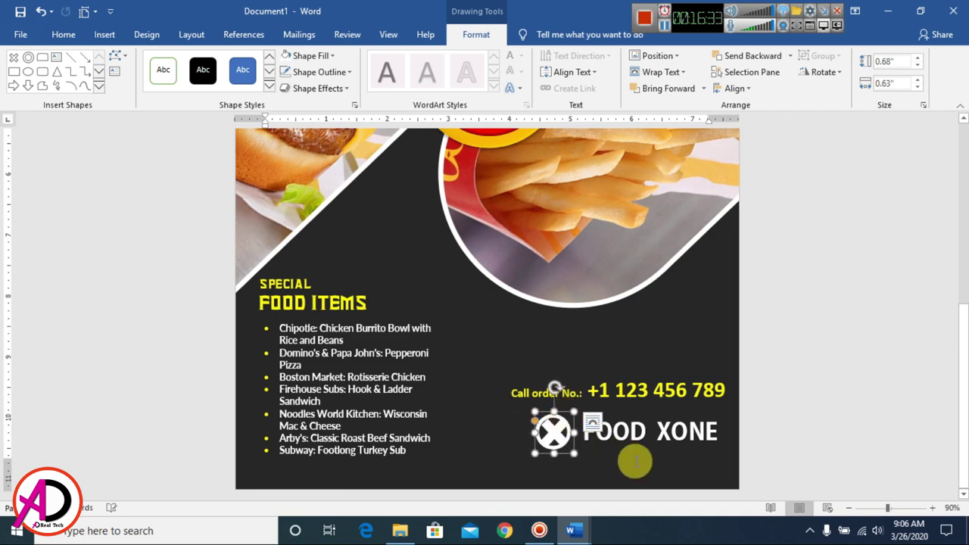
pyautogui.click(838, 453)
# Review the whole flyer page at reduced zoom to check the overall layout and the finished logo
pyautogui.scroll(-6, 566, 427)
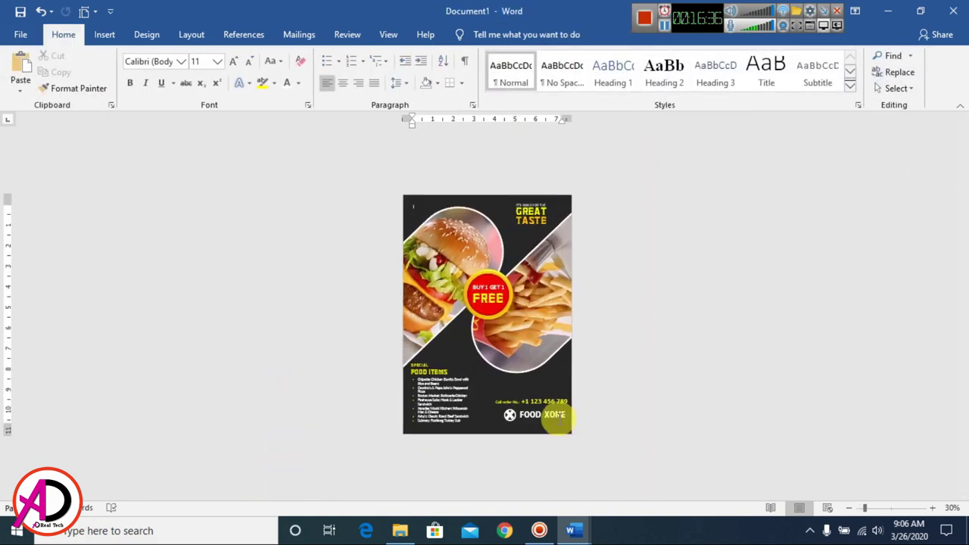
pyautogui.scroll(3, 557, 416)
pyautogui.scroll(-3, 693, 333)
pyautogui.scroll(2, 698, 371)
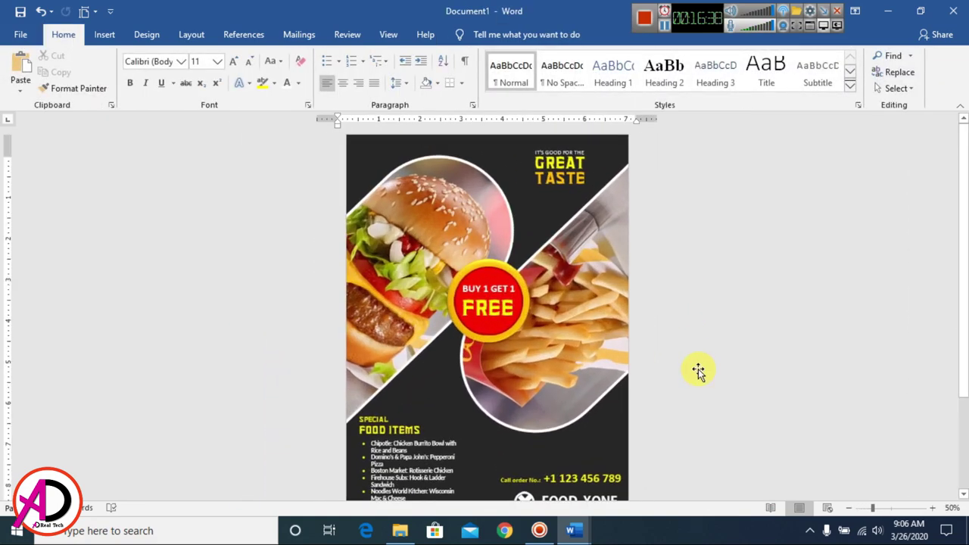
pyautogui.scroll(-3, 698, 371)
pyautogui.scroll(2, 699, 371)
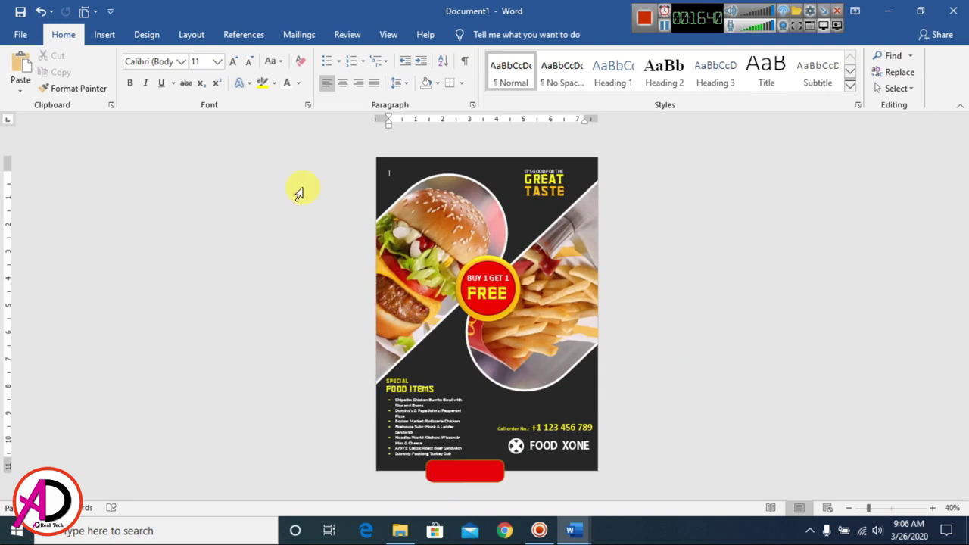